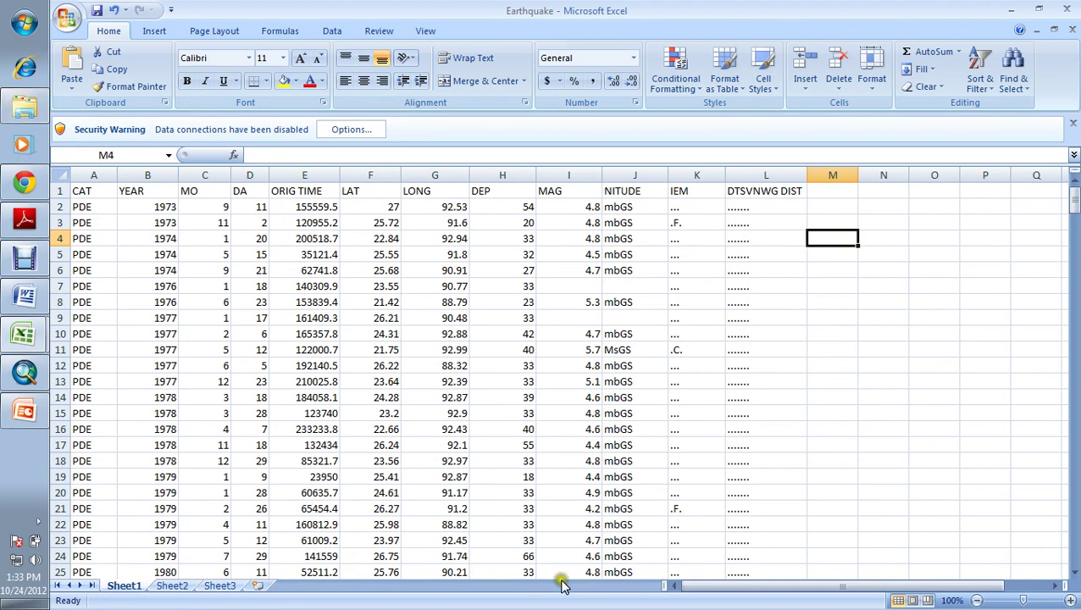
# Widen the CAT and LAT columns slightly and fit the LONG column to its contents.
pyautogui.click(693, 591)
pyautogui.moveTo(121, 176); pyautogui.dragTo(131, 175)
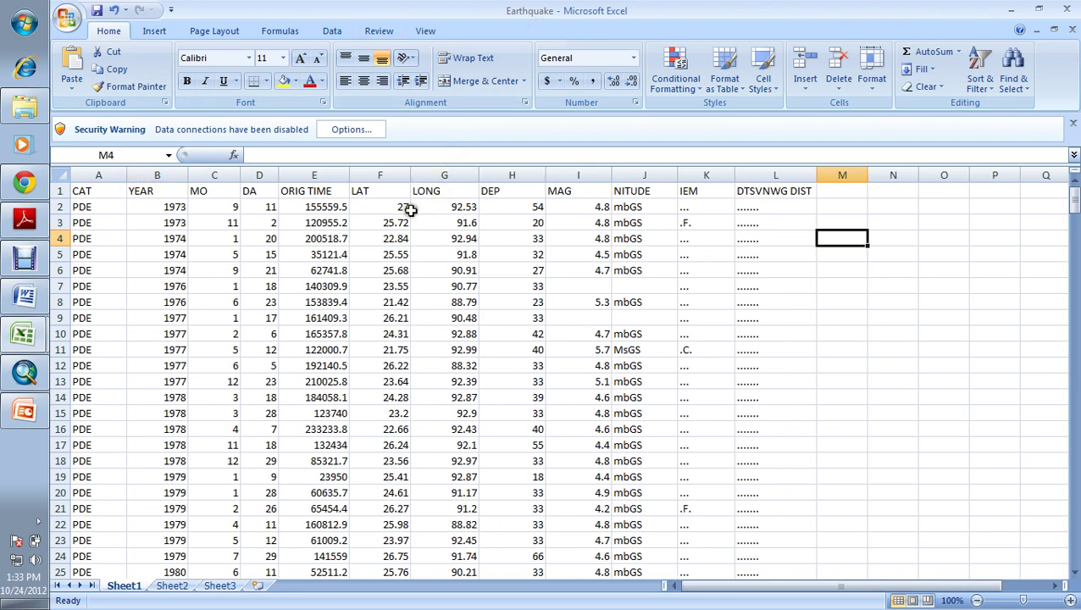
pyautogui.moveTo(412, 175); pyautogui.dragTo(478, 175)
pyautogui.doubleClick(486, 175)
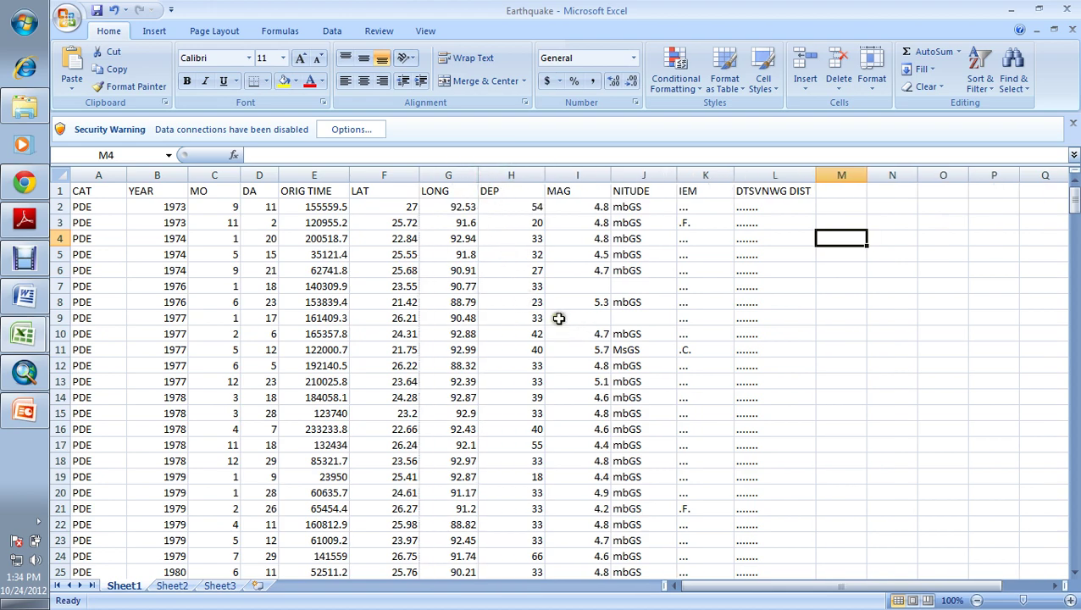
# Skim the earthquake records further down the sheet and return to the header row.
pyautogui.scroll(-11, 560, 315)
pyautogui.scroll(5, 564, 310)
pyautogui.scroll(6, 564, 310)
pyautogui.scroll(-14, 564, 311)
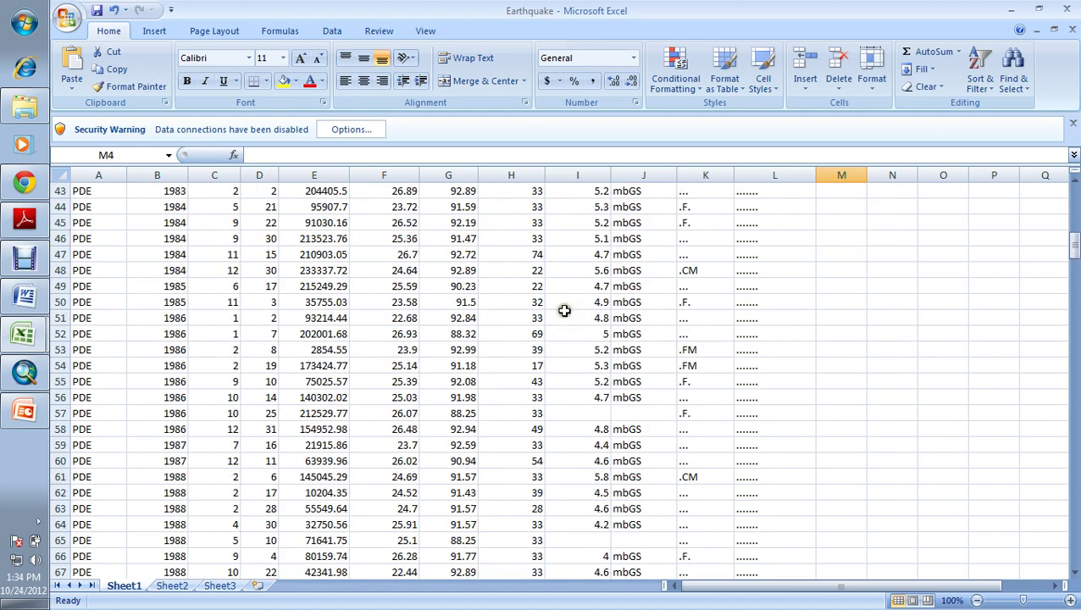
pyautogui.scroll(-20, 564, 311)
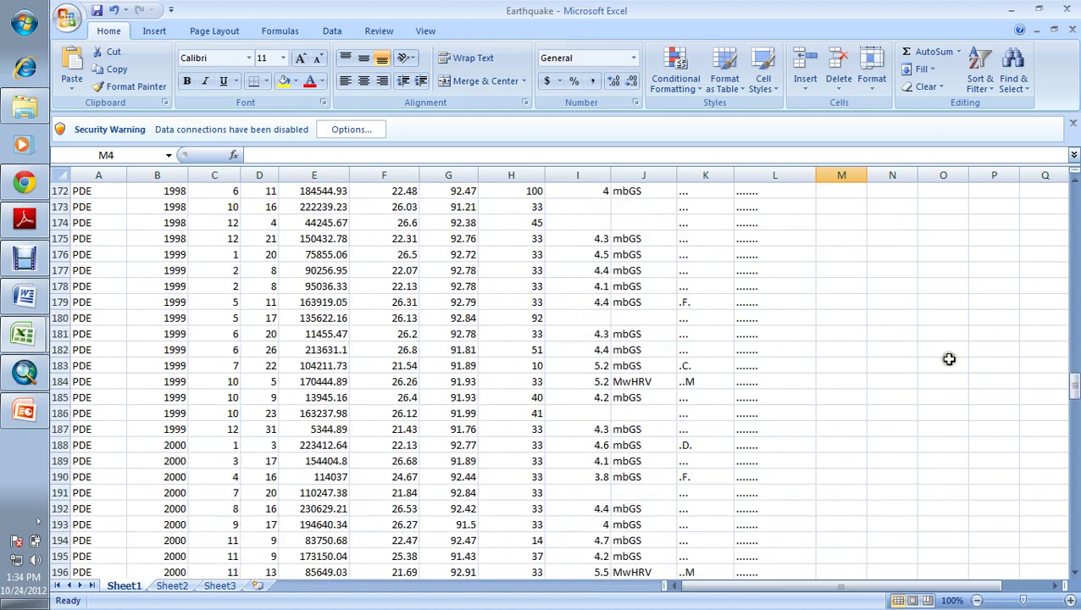
pyautogui.moveTo(1071, 385); pyautogui.dragTo(1038, 169)
# Examine the first earthquake record's latitude, longitude, magnitude, depth, origin time, day, month, year and catalogue cells.
pyautogui.click(461, 238)
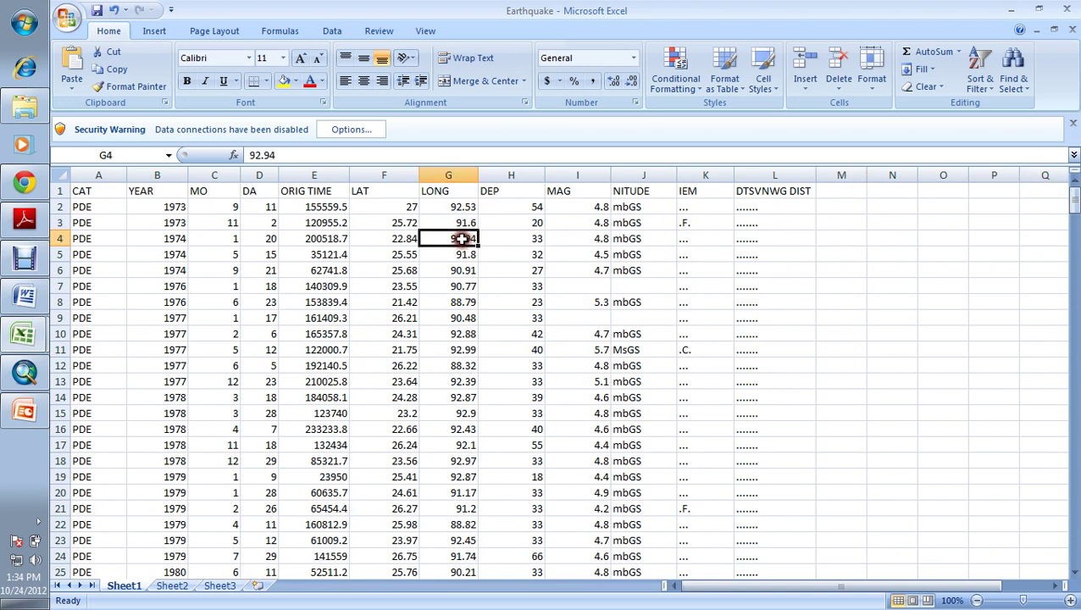
pyautogui.click(395, 207)
pyautogui.click(446, 210)
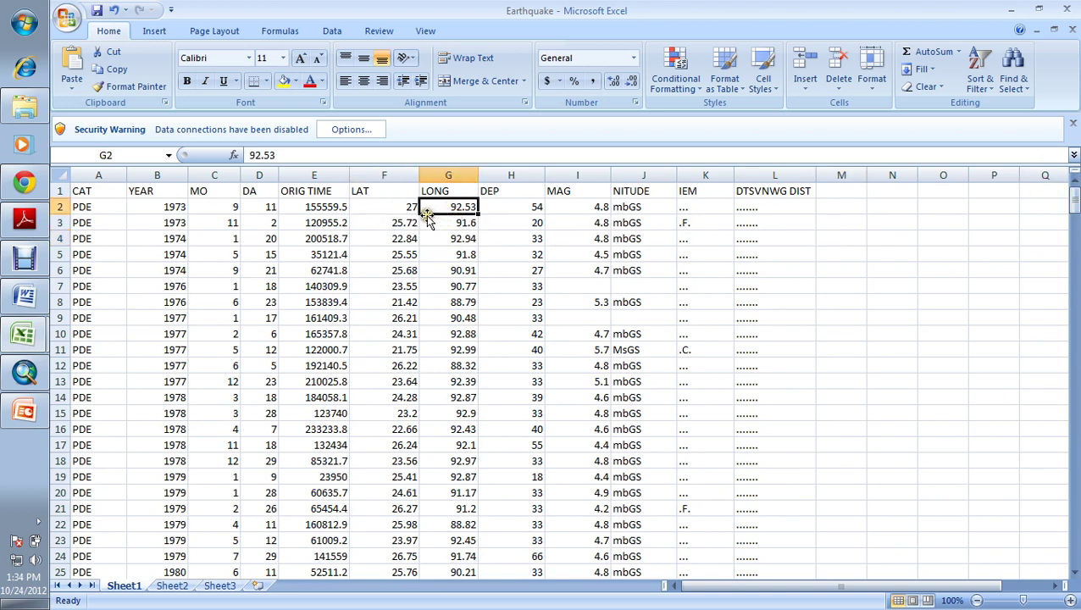
pyautogui.click(388, 210)
pyautogui.click(442, 210)
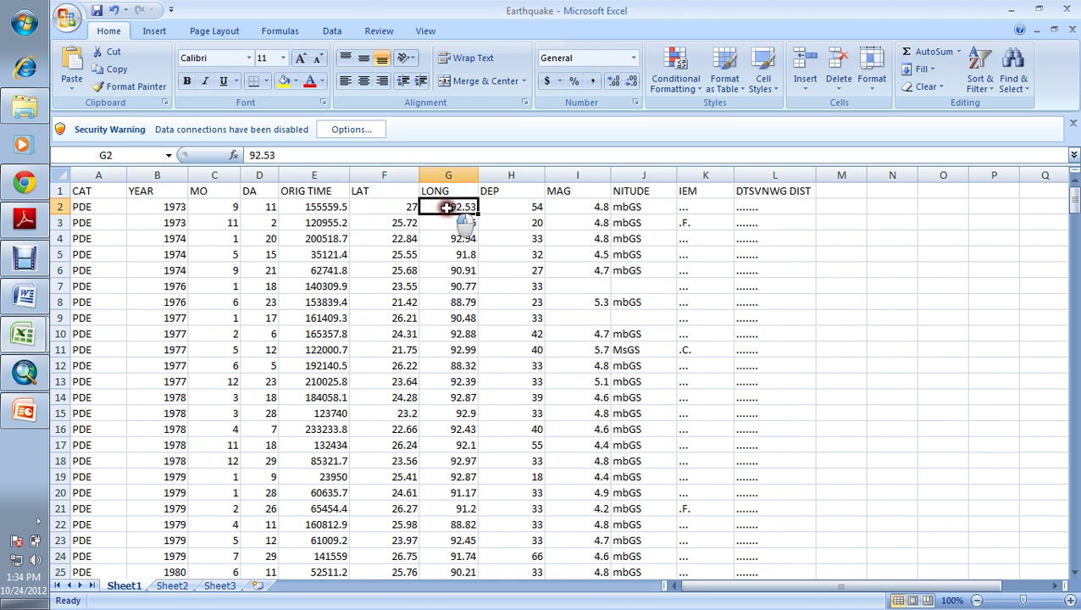
pyautogui.click(587, 208)
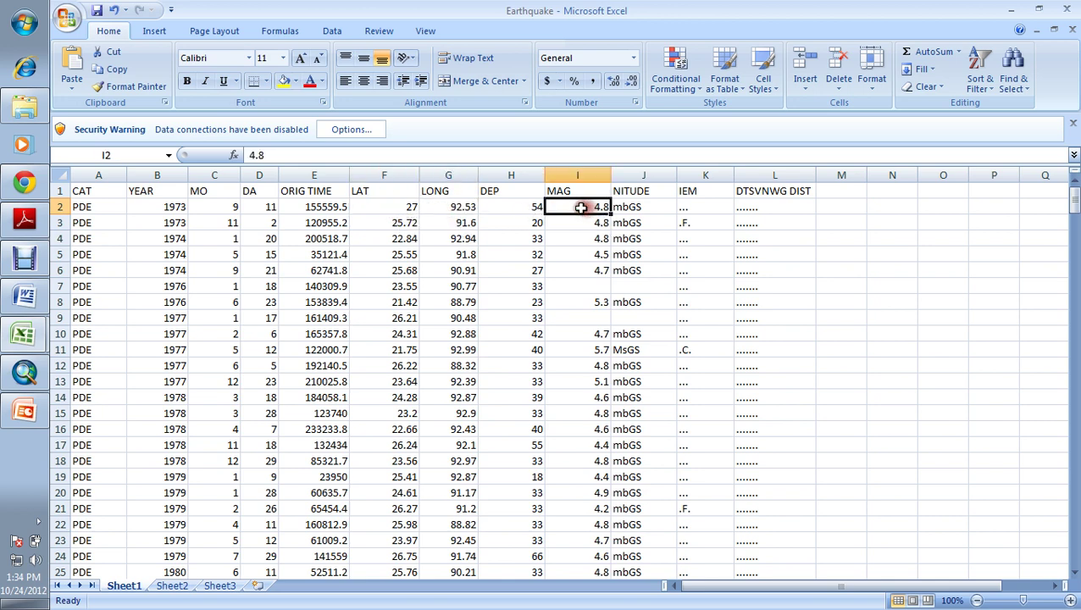
pyautogui.click(509, 208)
pyautogui.click(311, 208)
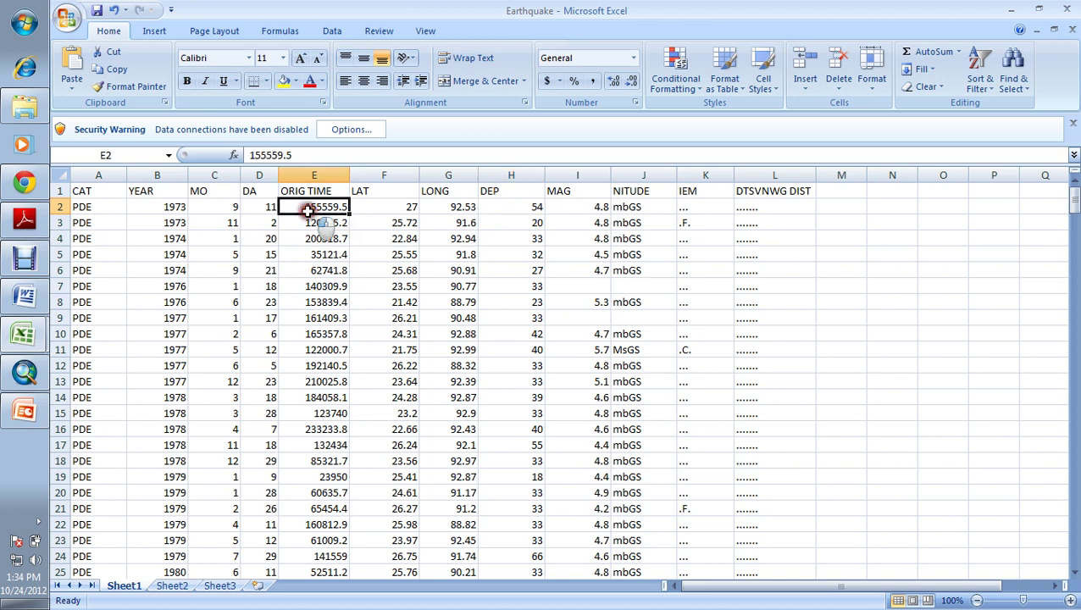
pyautogui.doubleClick(258, 208)
pyautogui.click(218, 210)
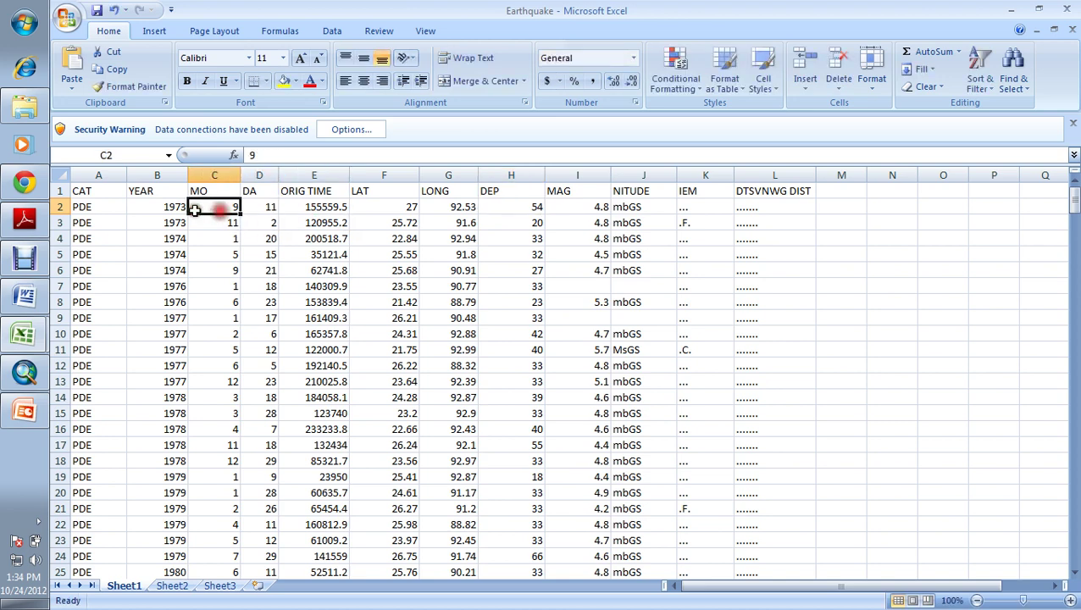
pyautogui.click(175, 210)
pyautogui.click(98, 210)
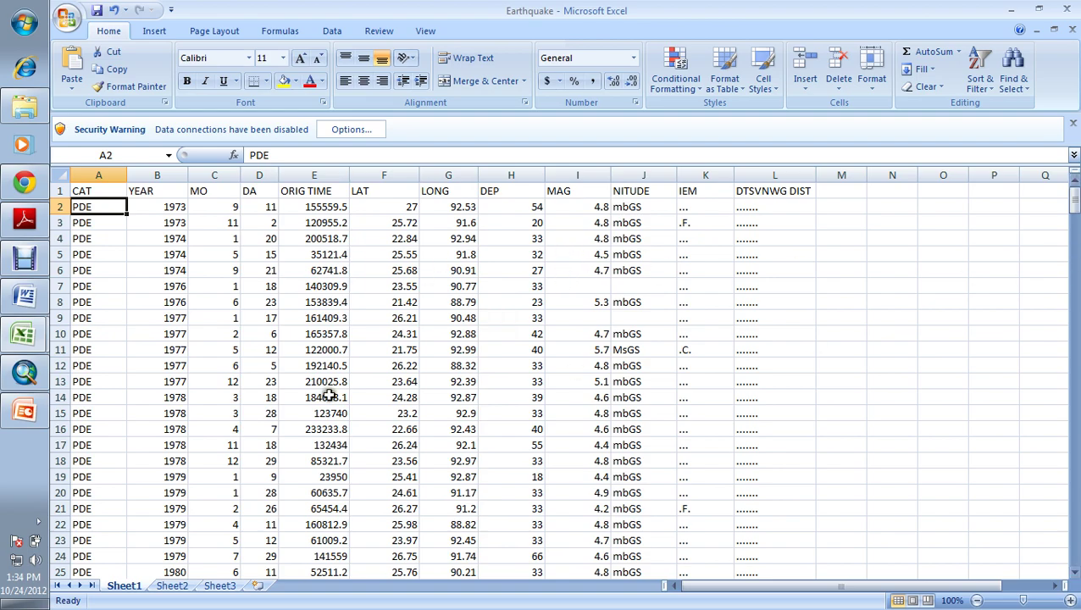
# Check the last earthquake record at the end of the data and return to the first row.
pyautogui.moveTo(1072, 214); pyautogui.dragTo(1073, 564)
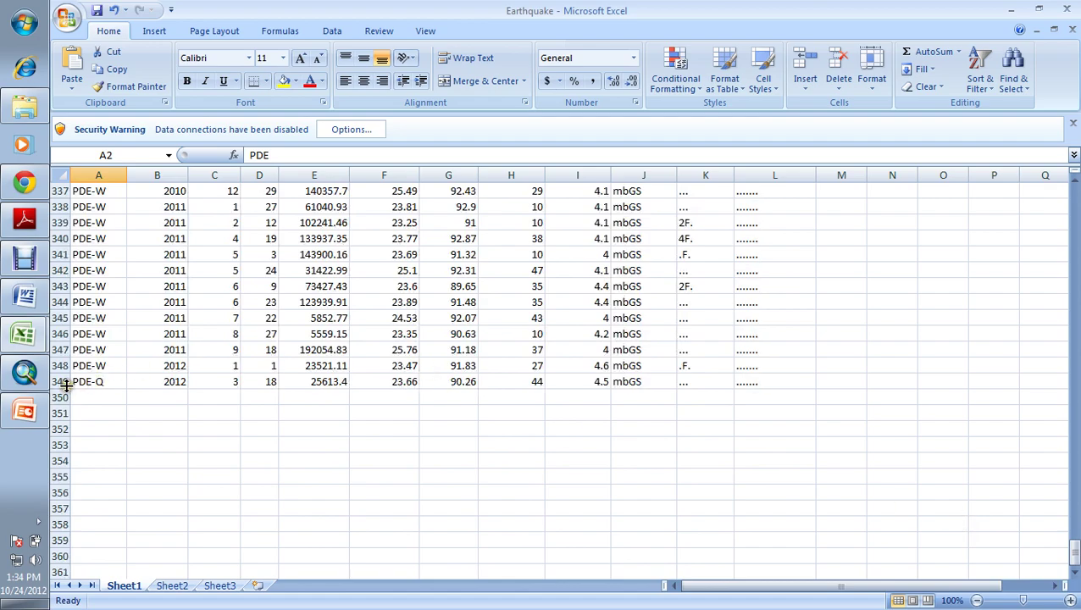
pyautogui.moveTo(1074, 550); pyautogui.dragTo(1074, 200)
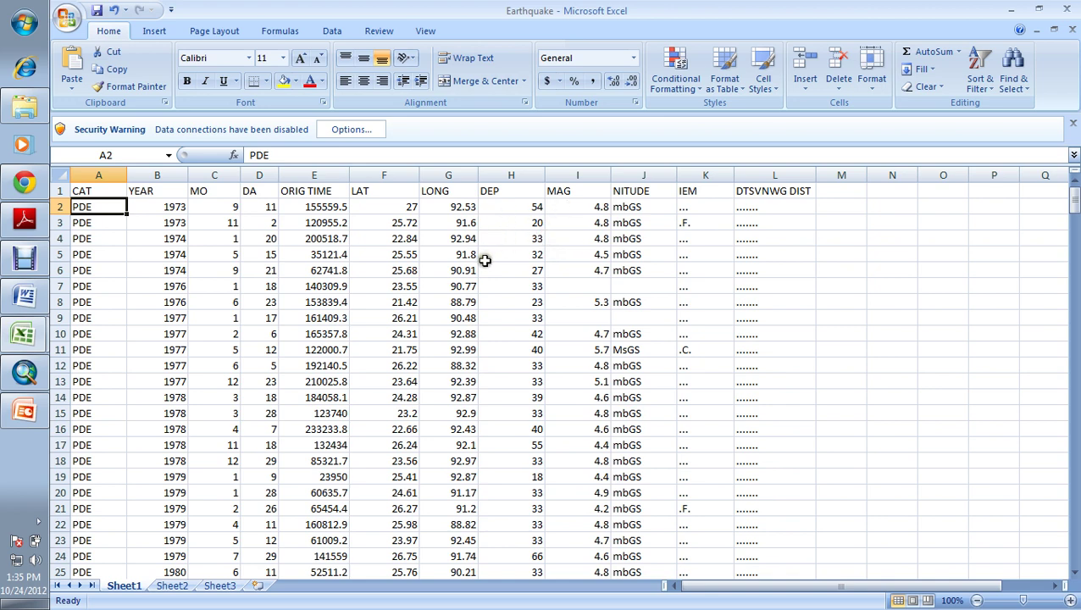
# Widen the LAT column of the earthquake table slightly.
pyautogui.click(386, 191)
pyautogui.click(438, 190)
pyautogui.moveTo(419, 175); pyautogui.dragTo(429, 175)
pyautogui.click(472, 212)
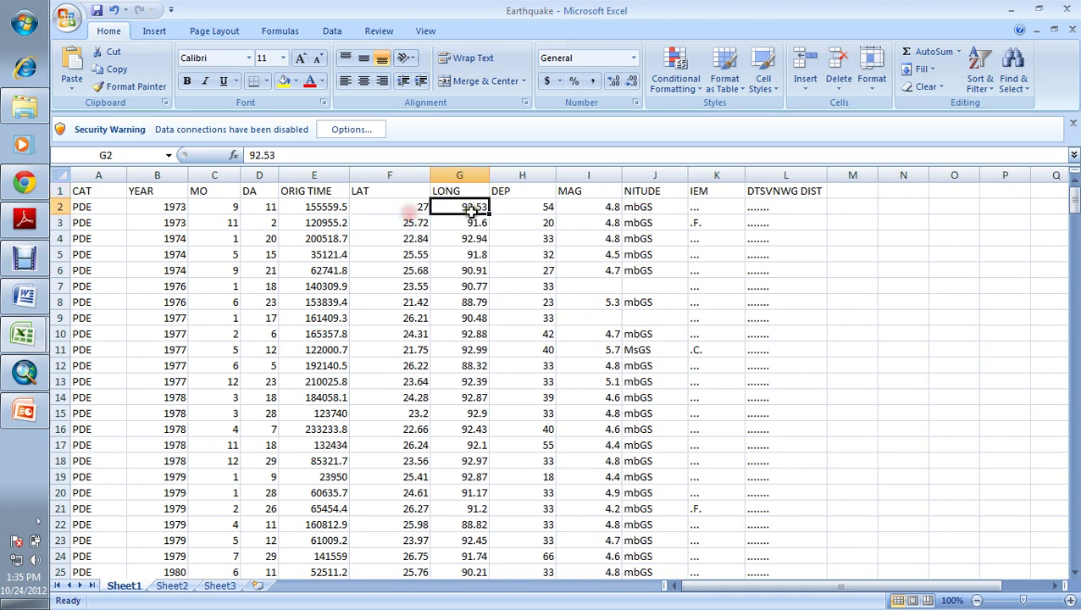
# Examine the format of several LAT and LONG coordinate pairs in the first ten earthquake records.
pyautogui.click(410, 222)
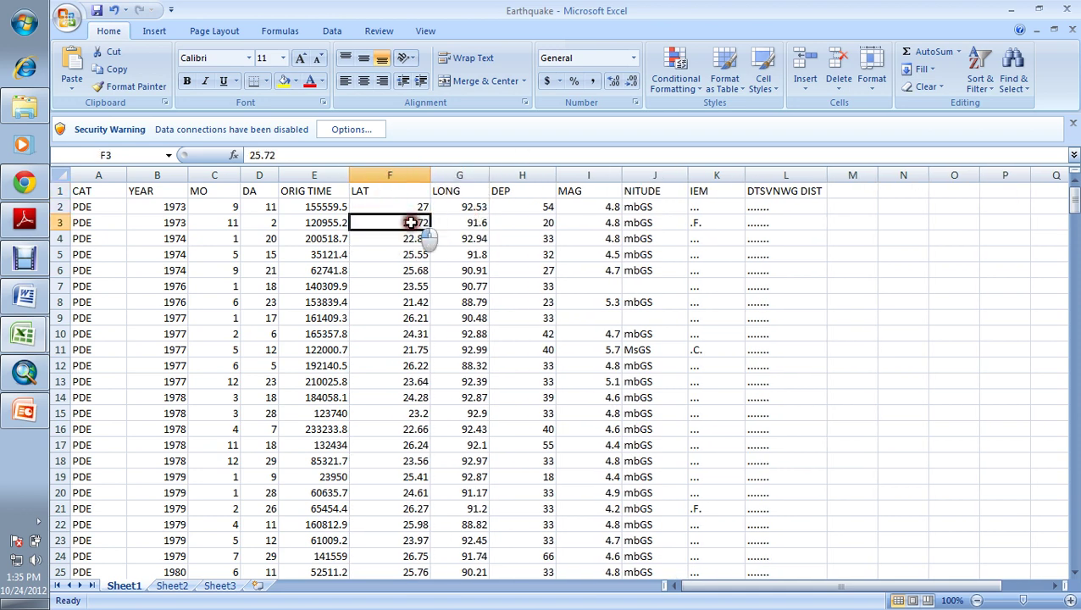
pyautogui.click(457, 222)
pyautogui.click(410, 267)
pyautogui.click(480, 271)
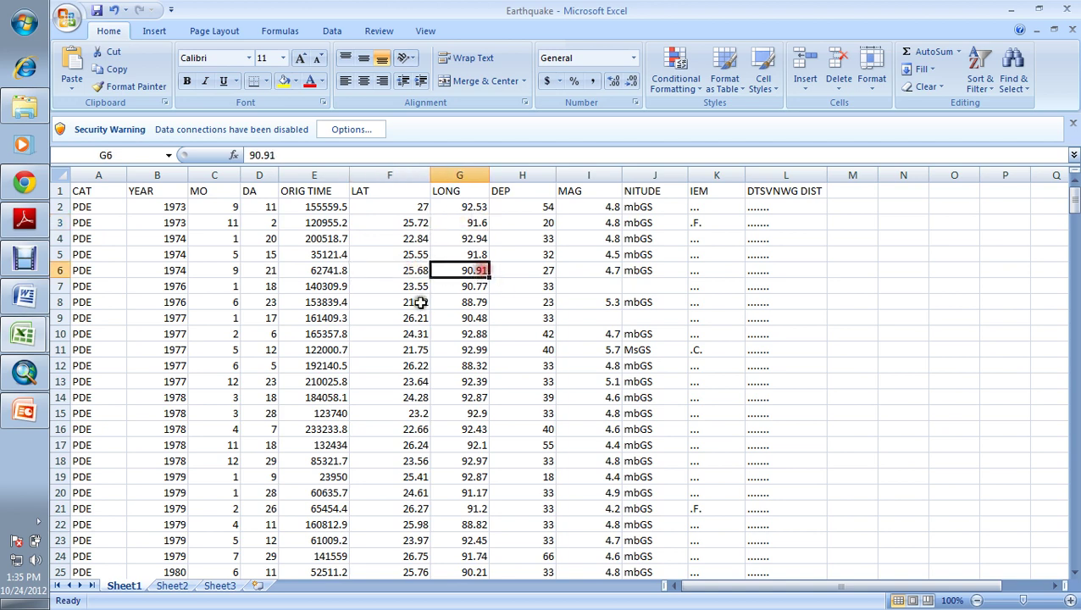
pyautogui.click(419, 302)
pyautogui.click(478, 302)
pyautogui.click(398, 348)
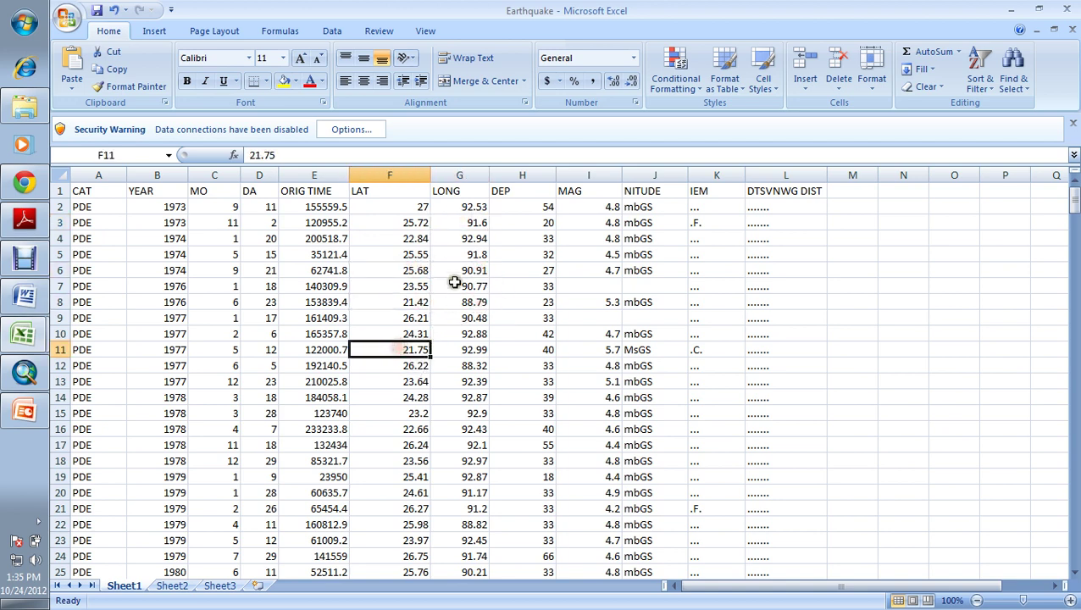
pyautogui.click(415, 209)
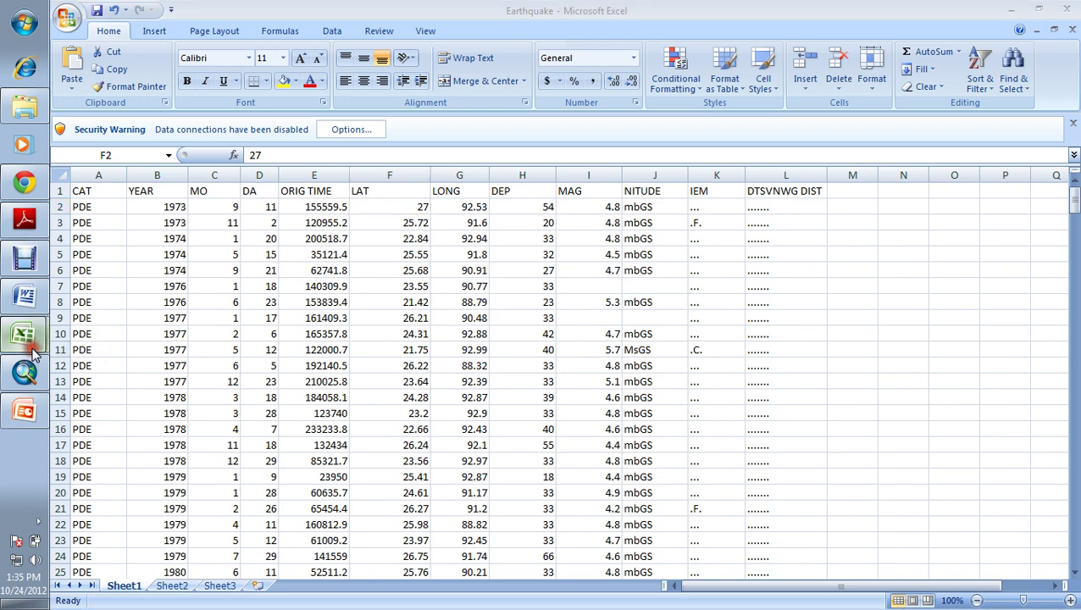
# Switch to the GIS_Plot workbook and widen its Lat N and Long E columns.
pyautogui.click(100, 350)
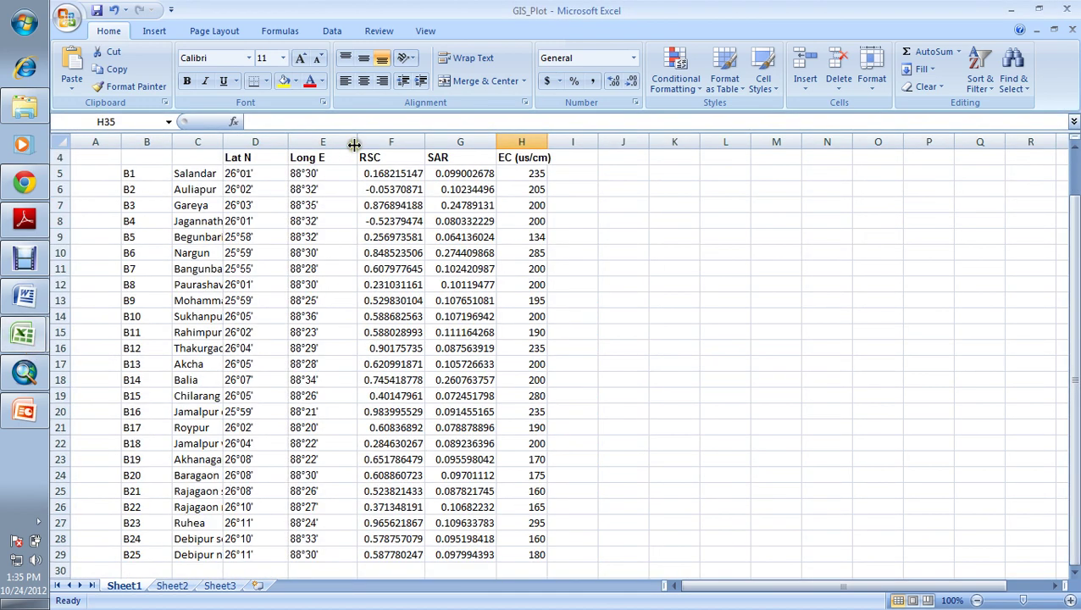
pyautogui.moveTo(357, 141); pyautogui.dragTo(371, 141)
pyautogui.moveTo(288, 141); pyautogui.dragTo(311, 141)
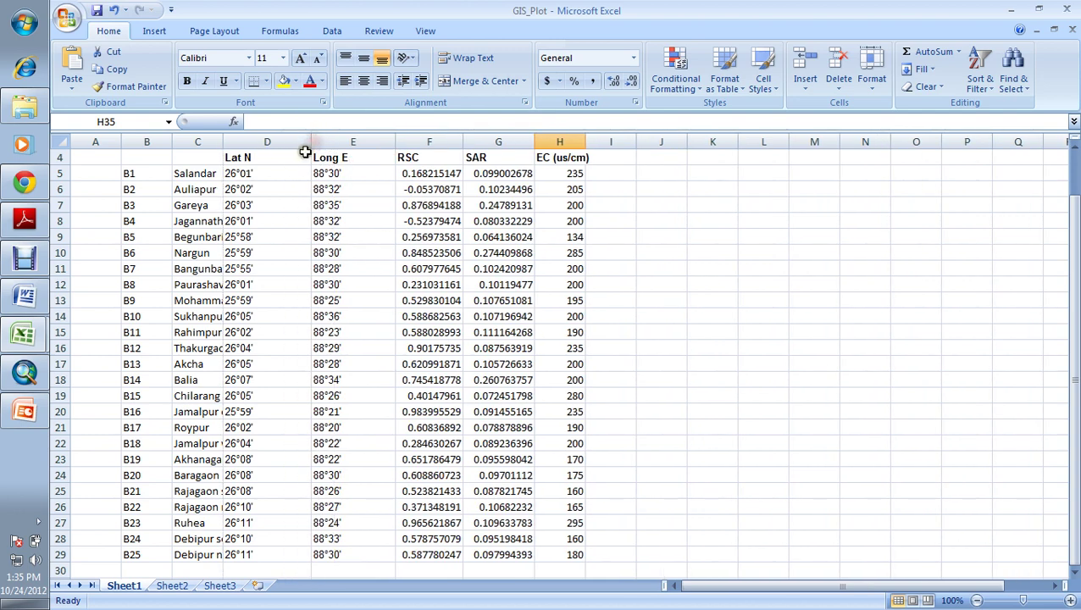
# Inspect the degree-and-minute format of the Lat N and Long E coordinates for sample B1.
pyautogui.click(240, 175)
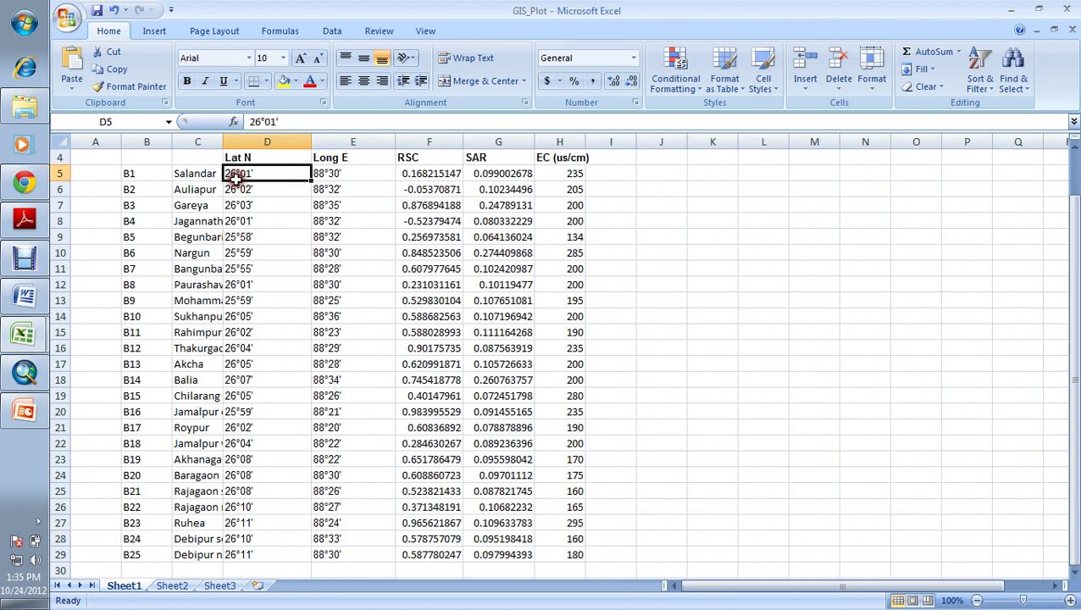
pyautogui.click(324, 174)
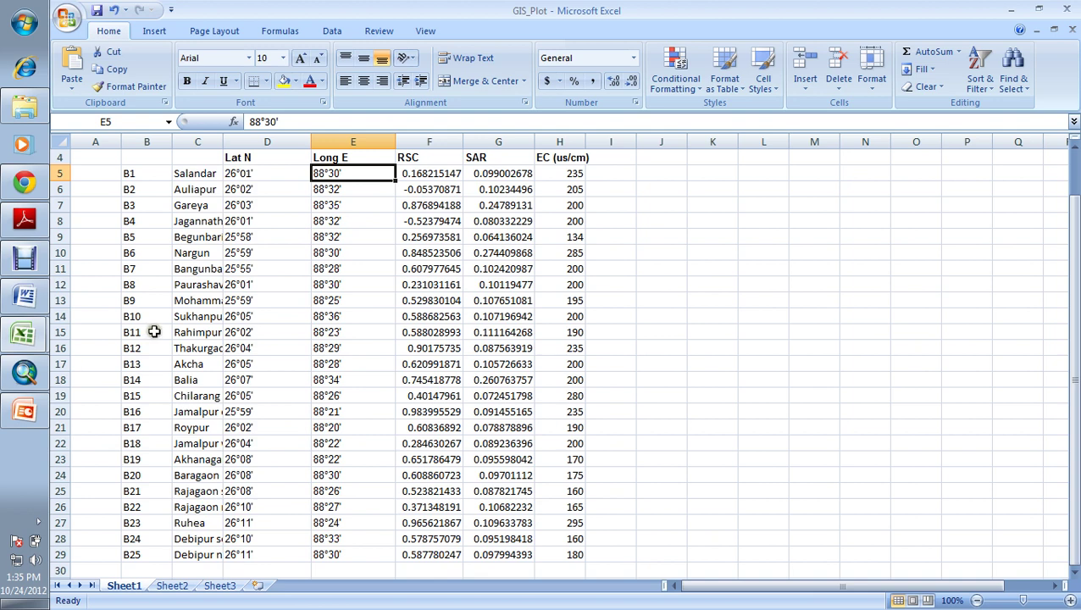
pyautogui.click(267, 174)
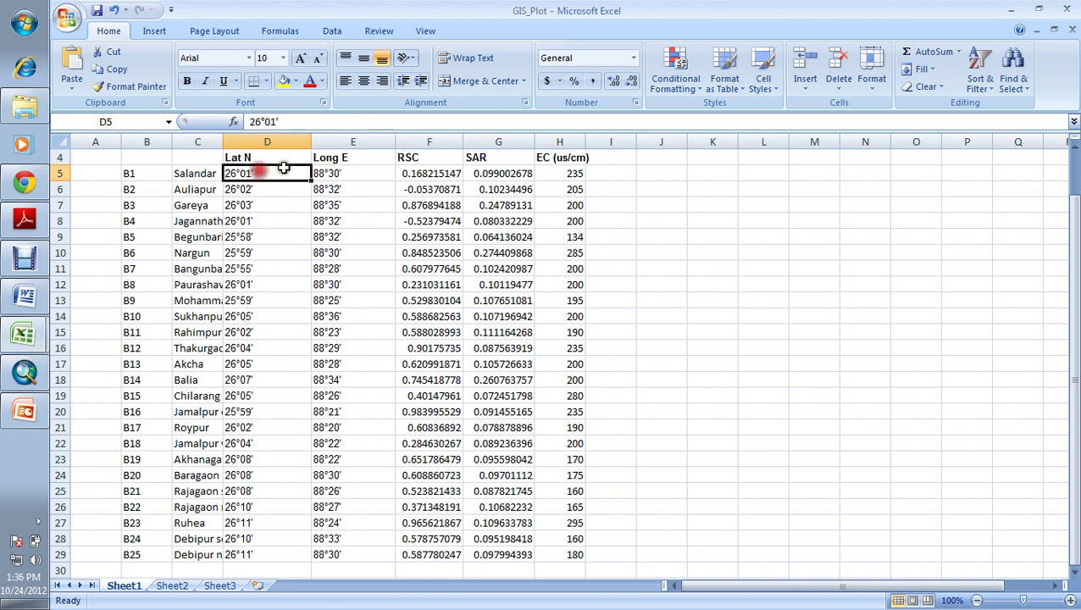
pyautogui.click(334, 169)
pyautogui.click(260, 175)
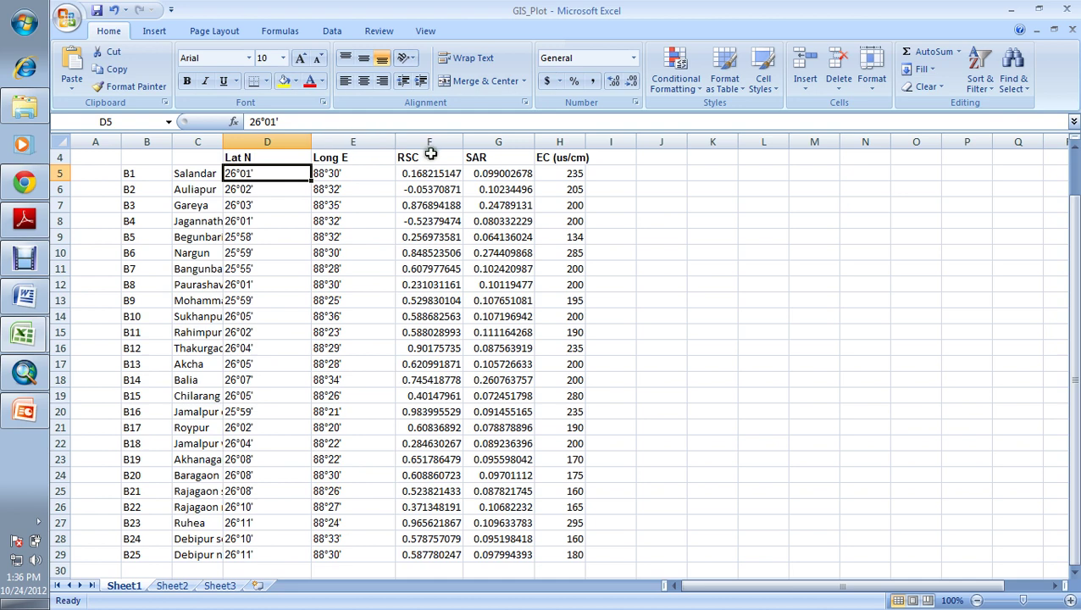
# Open the Lat N cell of sample B1 for editing and highlight the minutes part of the latitude.
pyautogui.doubleClick(270, 173)
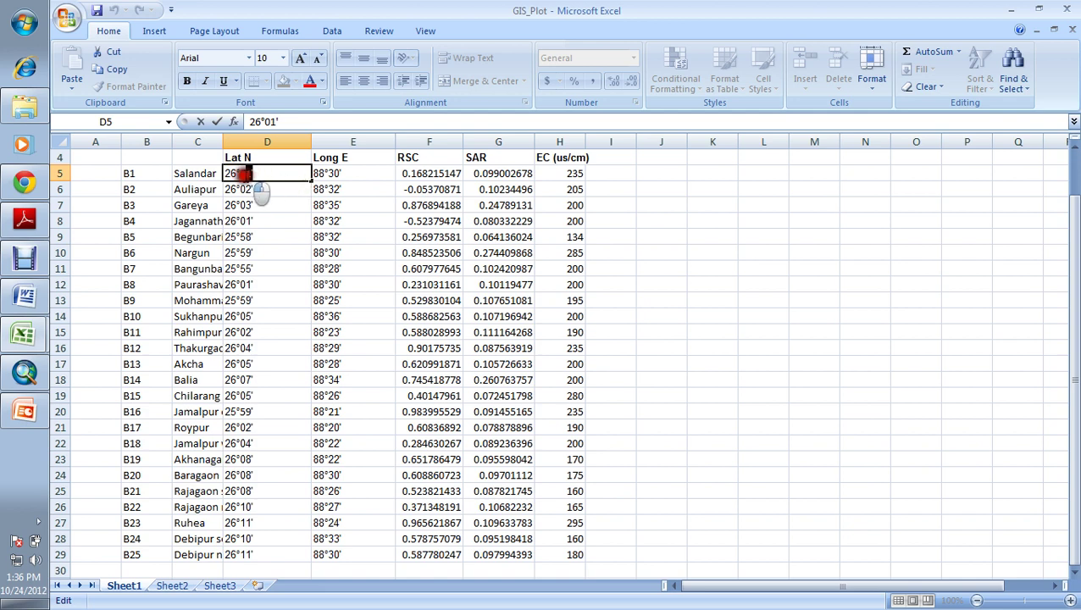
pyautogui.moveTo(240, 174); pyautogui.dragTo(262, 174)
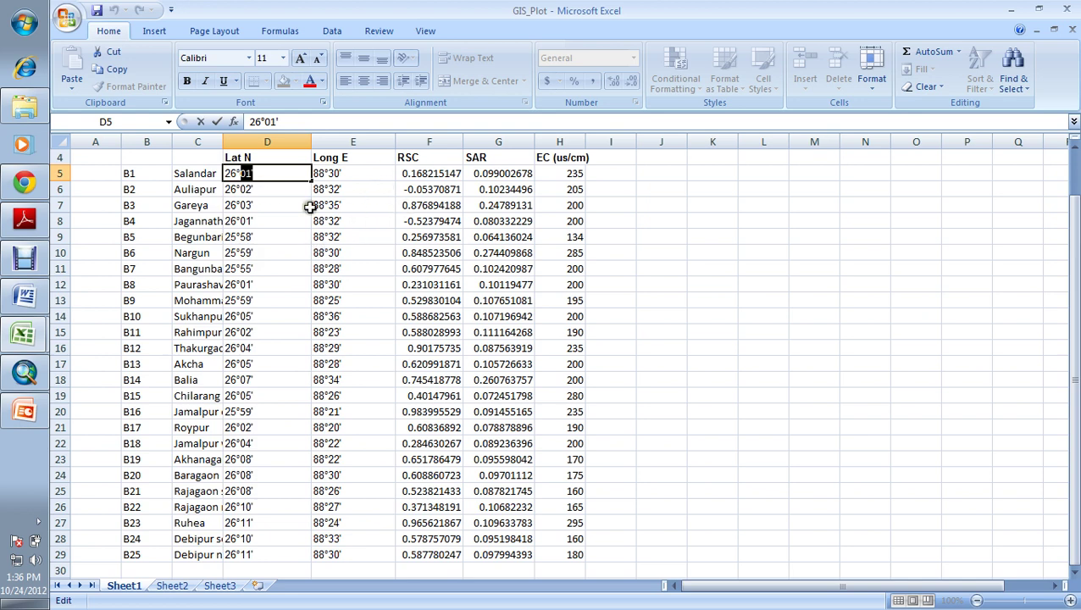
pyautogui.click(263, 173)
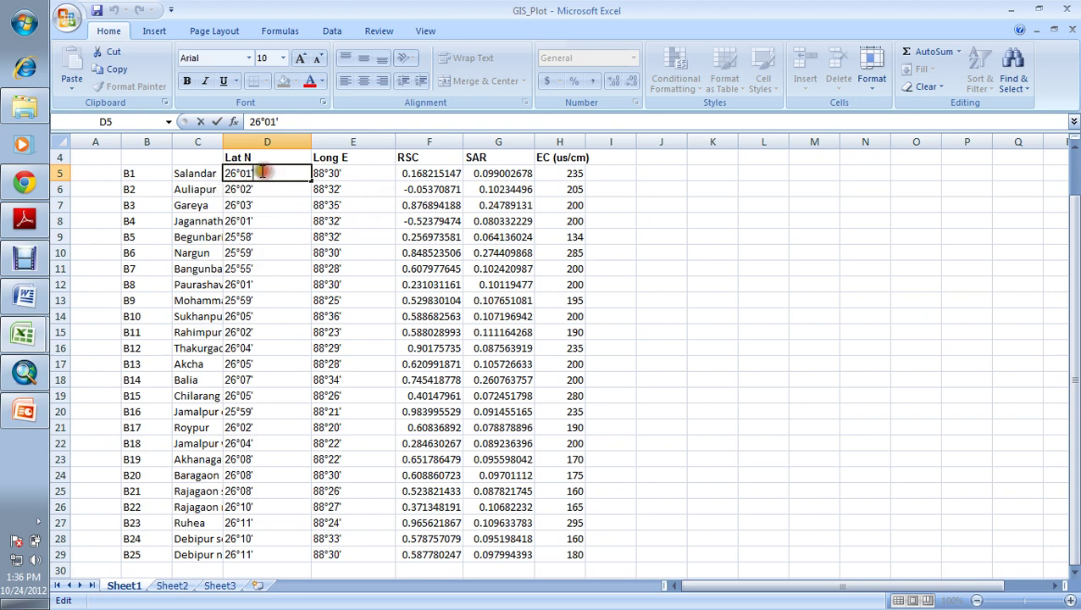
pyautogui.moveTo(263, 173); pyautogui.dragTo(241, 174)
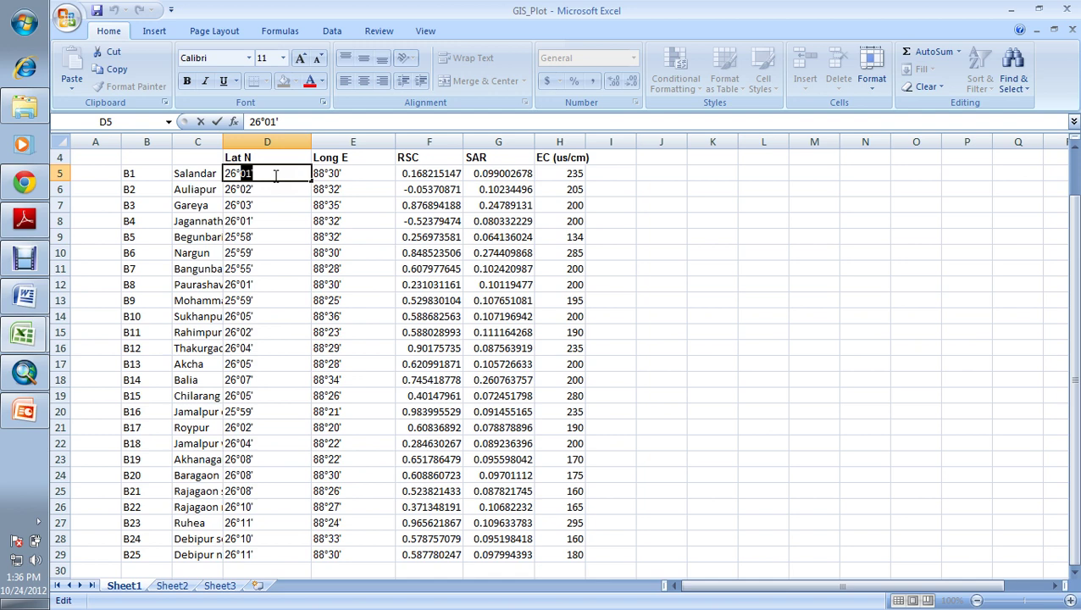
pyautogui.click(24, 256)
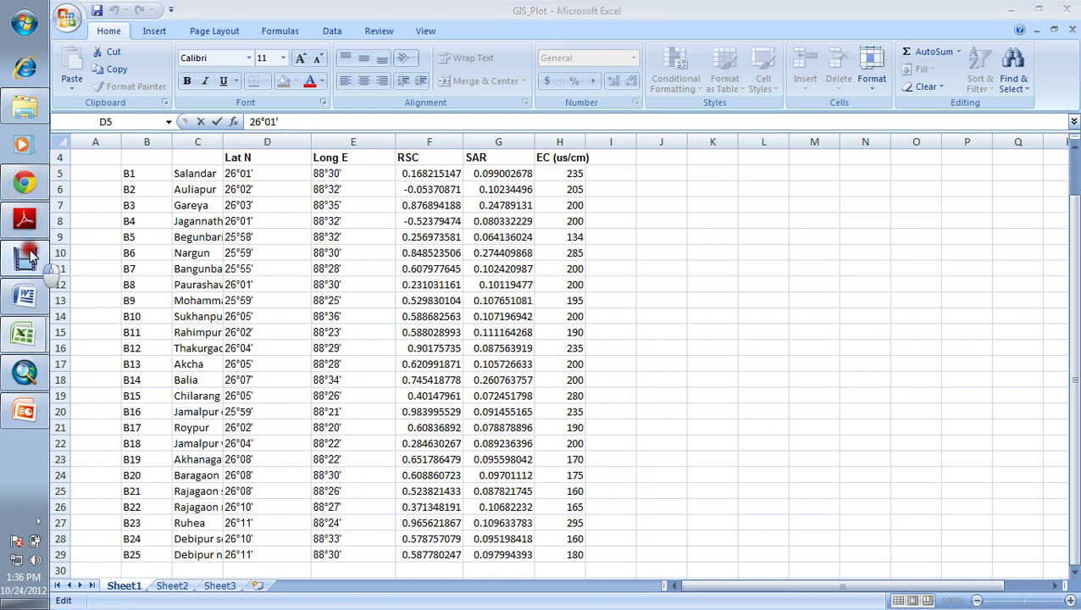
pyautogui.click(401, 563)
pyautogui.click(345, 562)
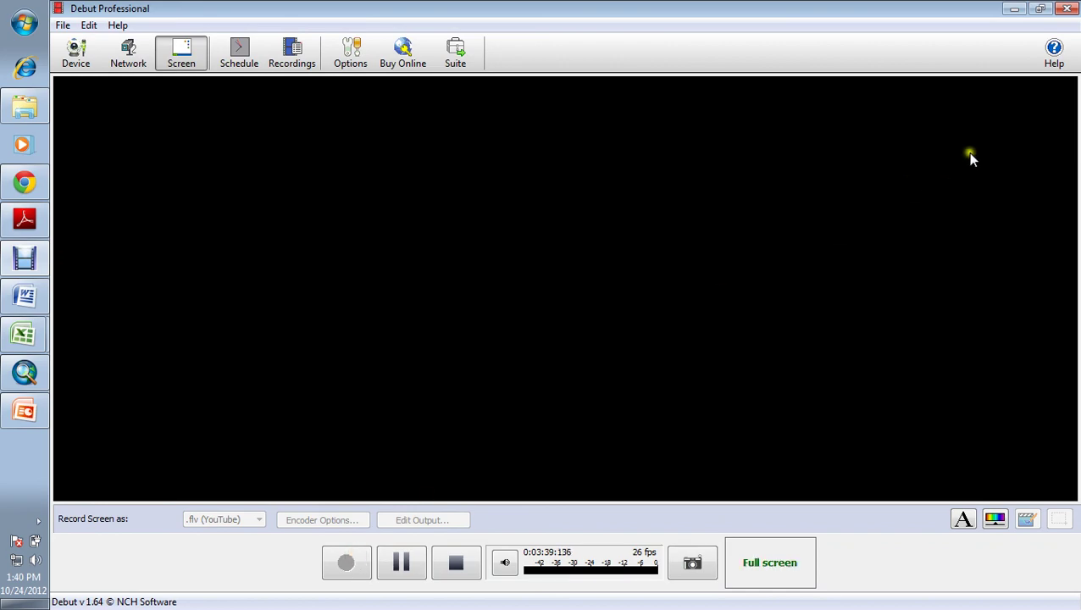
pyautogui.click(1016, 10)
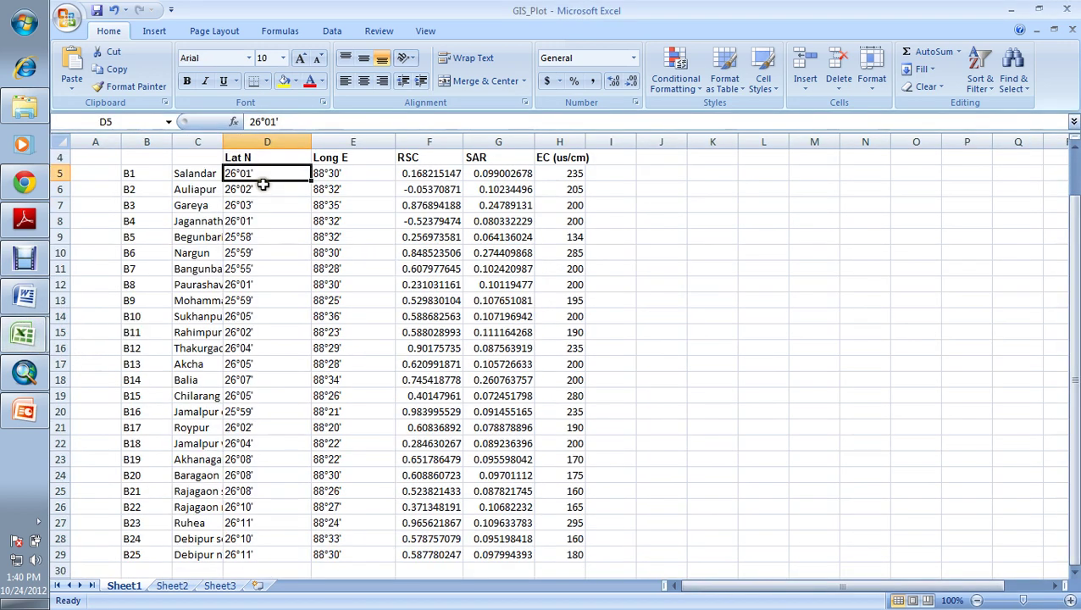
# Widen the Lat N column slightly and highlight the minutes part of sample B3's latitude, leaving its value as is.
pyautogui.moveTo(314, 137); pyautogui.dragTo(320, 137)
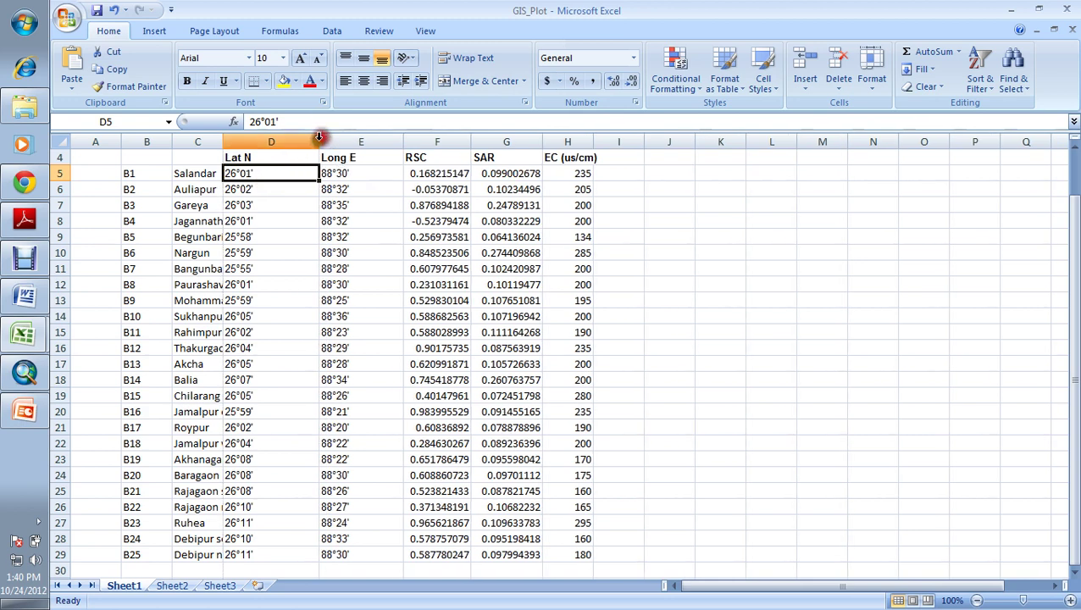
pyautogui.click(273, 205)
pyautogui.doubleClick(254, 206)
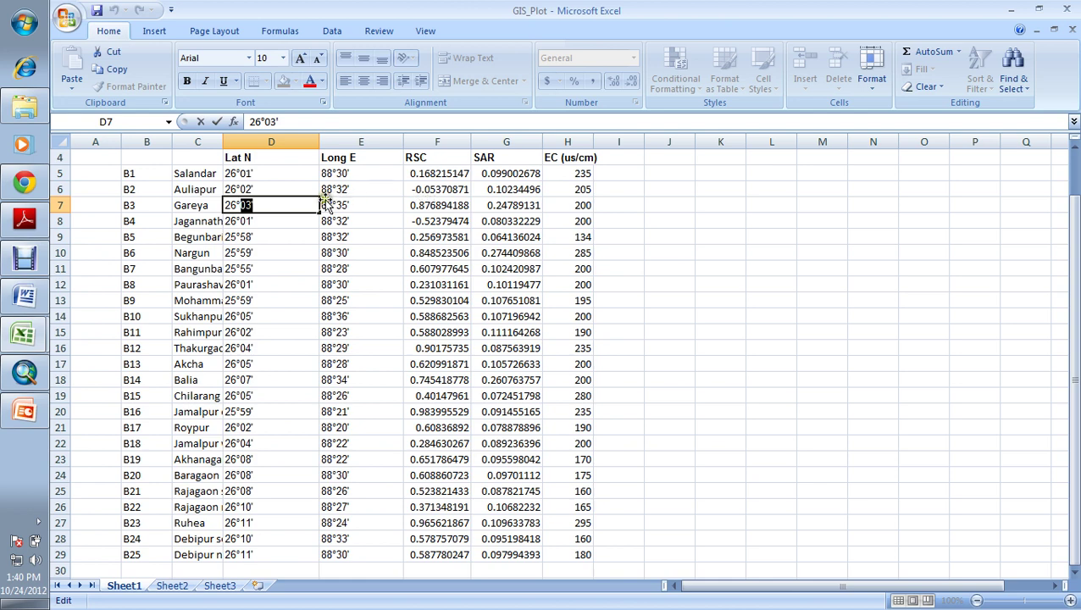
pyautogui.moveTo(256, 205)
pyautogui.mouseDown()
pyautogui.moveTo(254, 217)
pyautogui.moveTo(242, 210)
pyautogui.mouseUp()
pyautogui.click(259, 220)
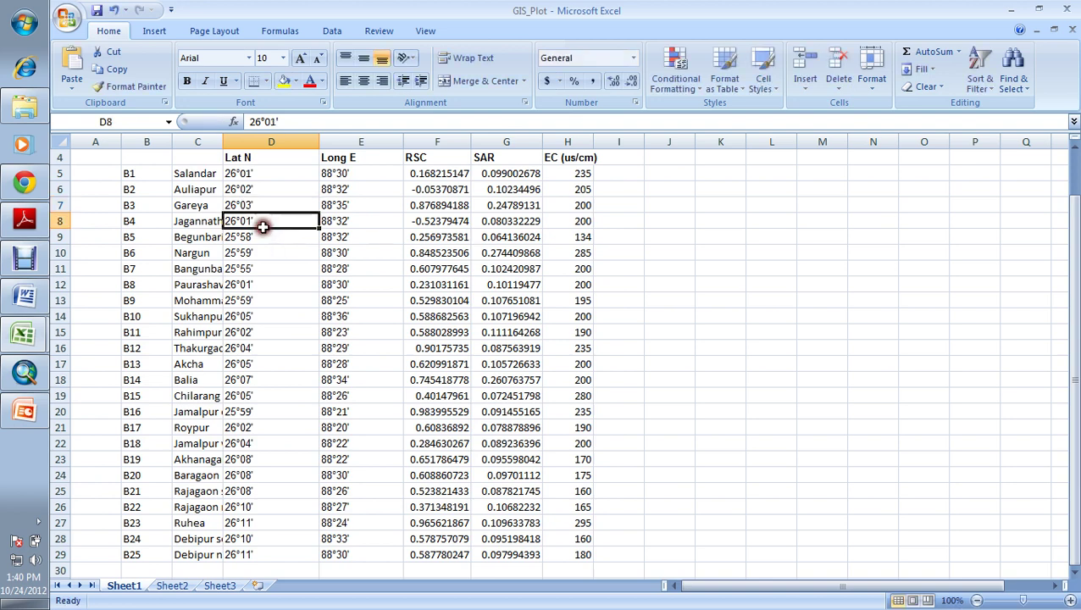
pyautogui.click(1016, 14)
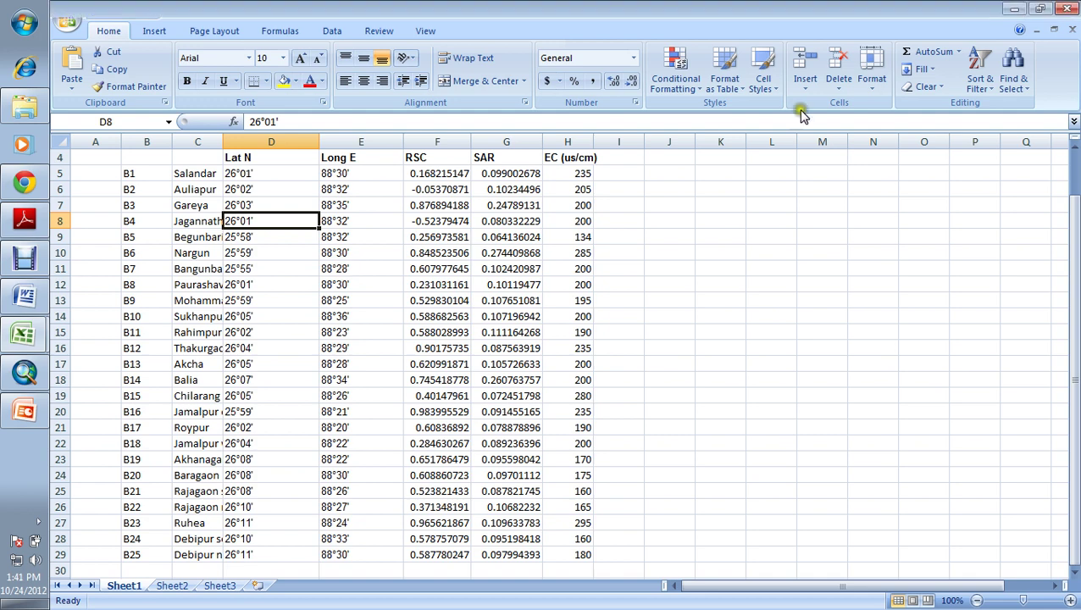
# Switch to the Earthquake workbook, look through its decimal-degree coordinates and narrow the LAT column slightly.
pyautogui.click(28, 336)
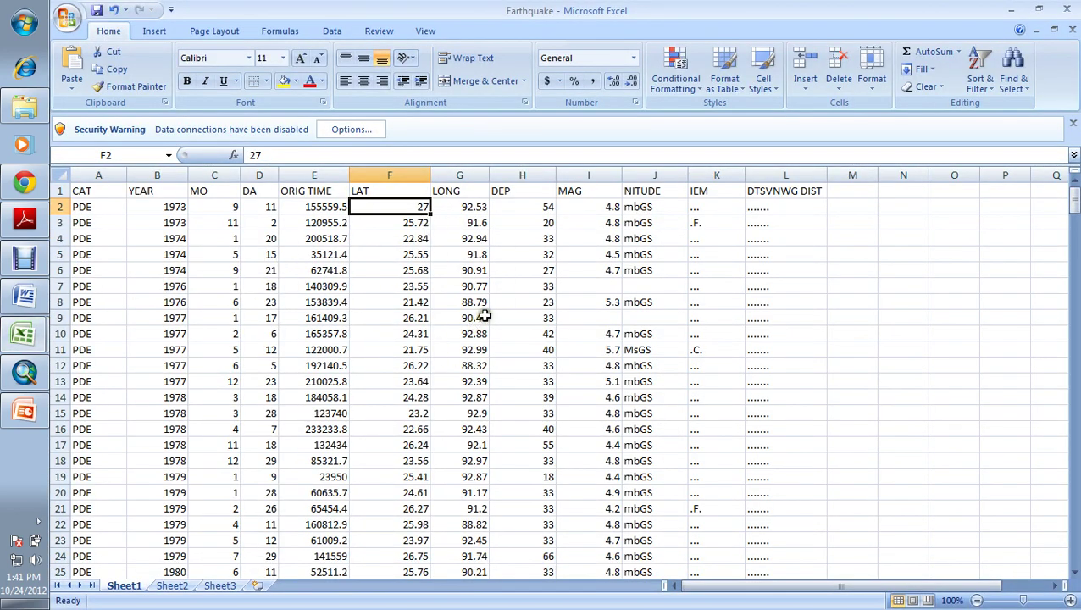
pyautogui.scroll(-8, 484, 316)
pyautogui.scroll(8, 496, 289)
pyautogui.moveTo(429, 177); pyautogui.dragTo(415, 176)
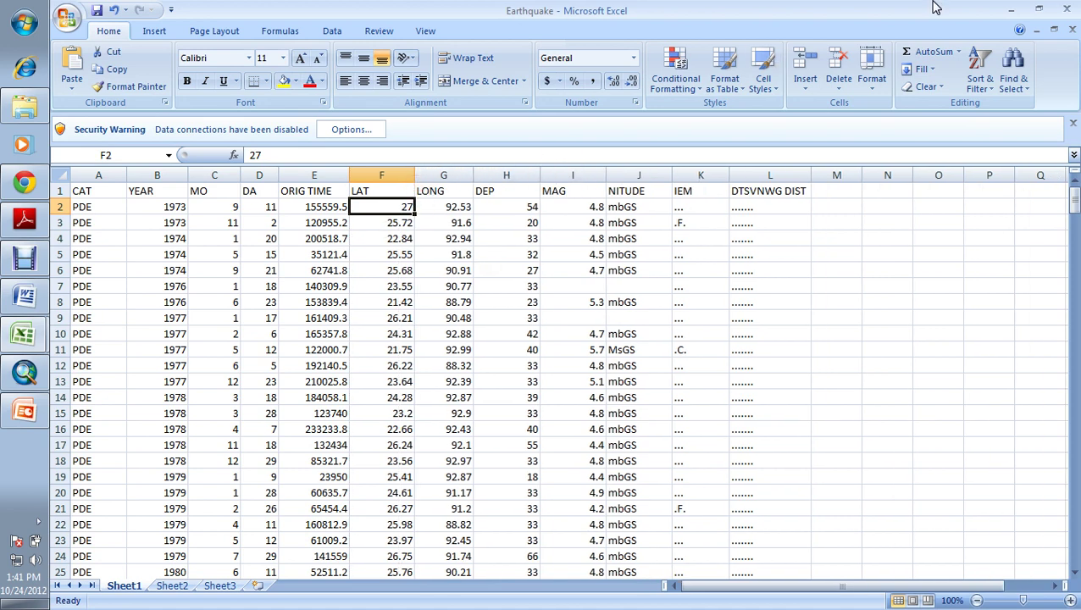
# Minimise the Earthquake workbook, switch to ArcMap and start Add XY Data for the empty map.
pyautogui.click(1008, 10)
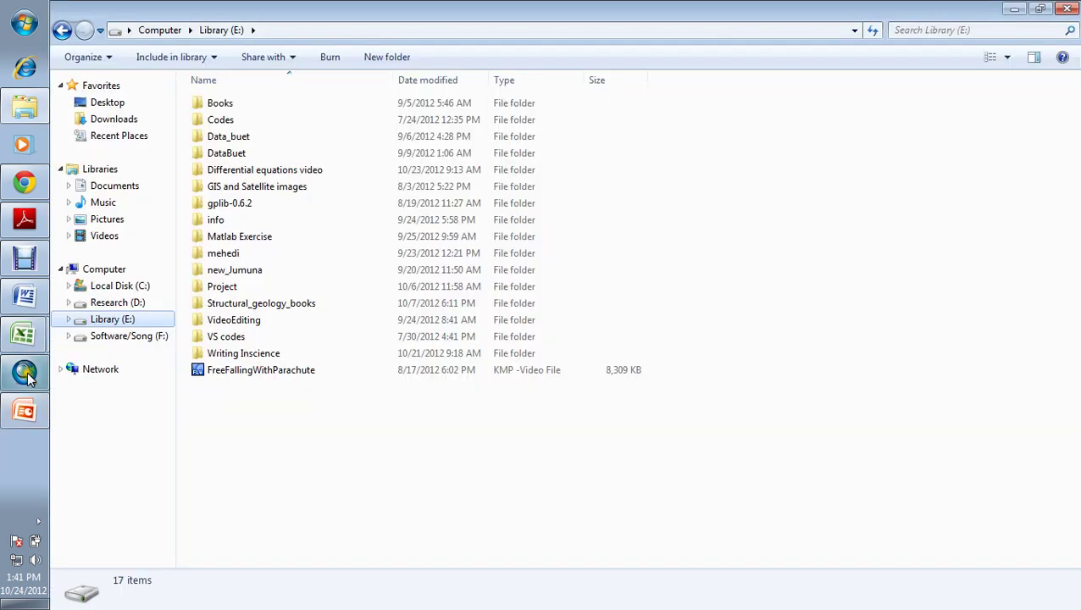
pyautogui.click(23, 372)
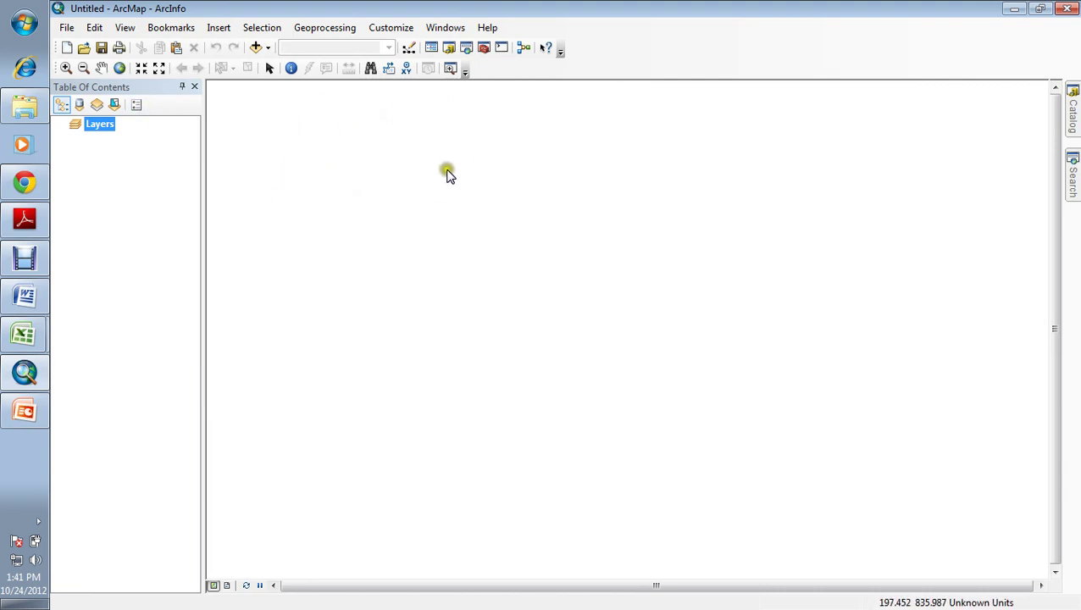
pyautogui.click(72, 32)
pyautogui.moveTo(121, 146)
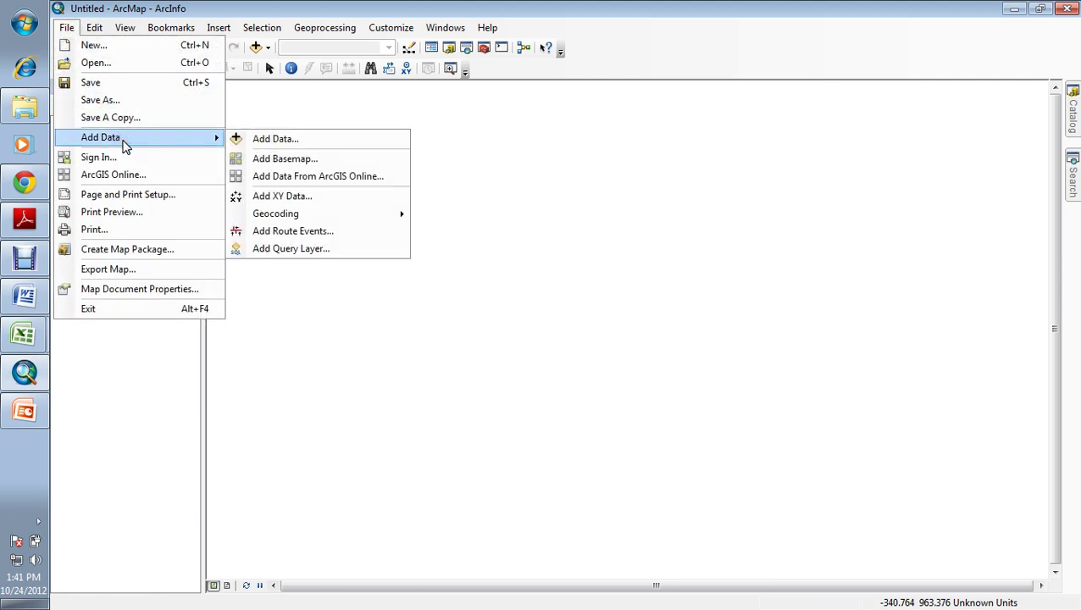
pyautogui.click(325, 199)
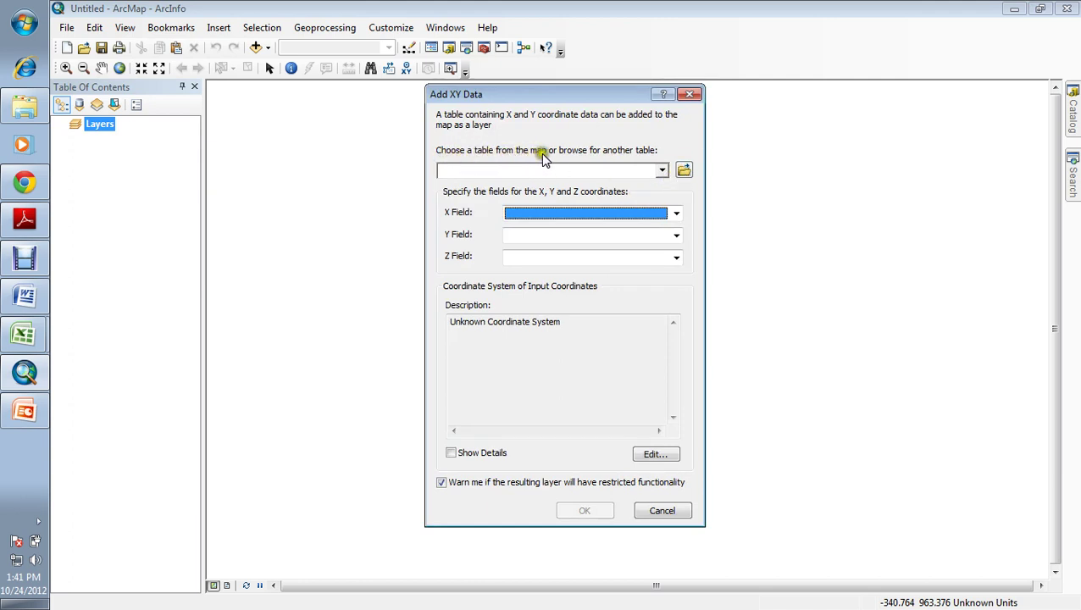
# Browse for the XY table in The_Lineament_map_work folder on D:\ and open Earthquake.xlsx to list its sheets.
pyautogui.click(684, 169)
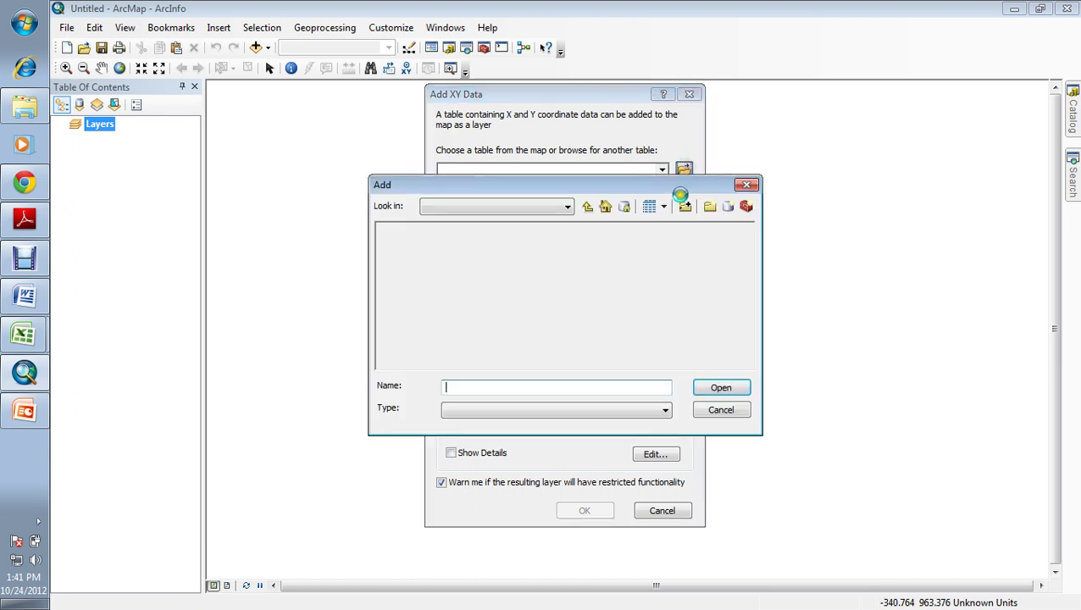
pyautogui.click(587, 207)
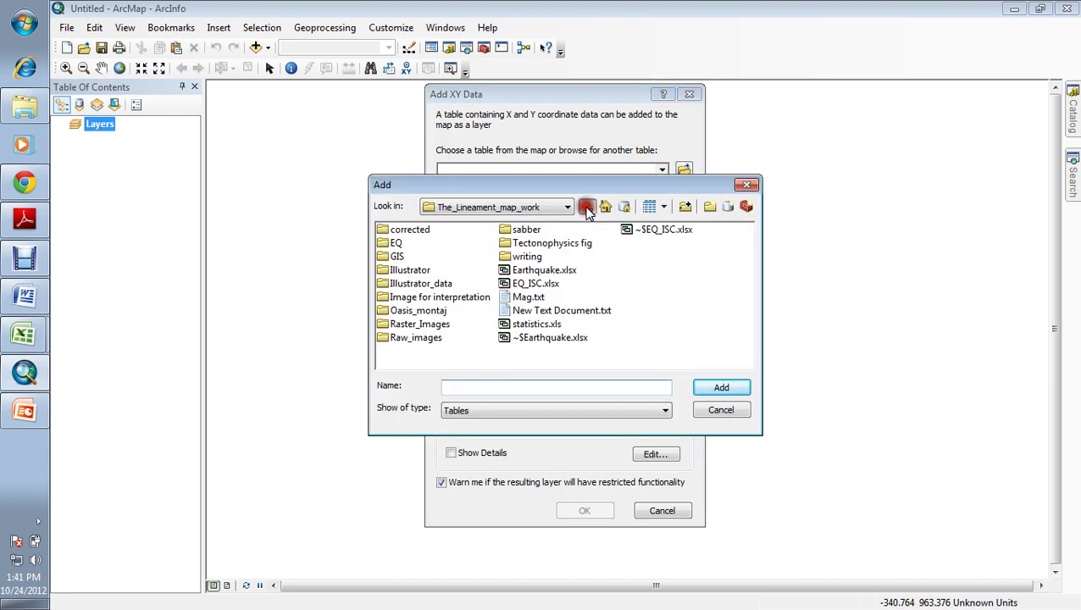
pyautogui.click(564, 208)
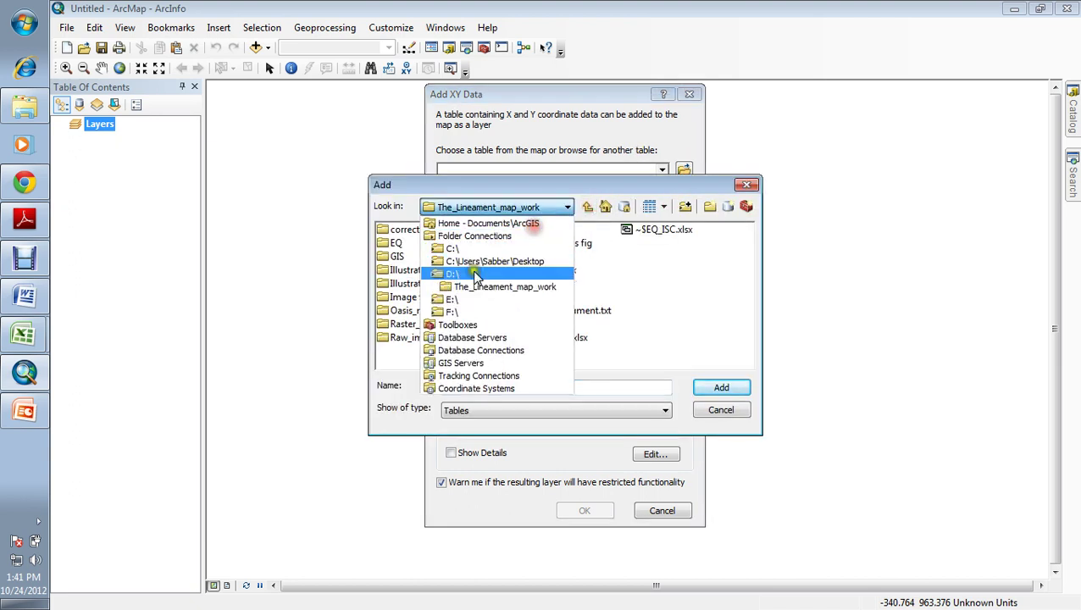
pyautogui.click(457, 276)
pyautogui.doubleClick(542, 245)
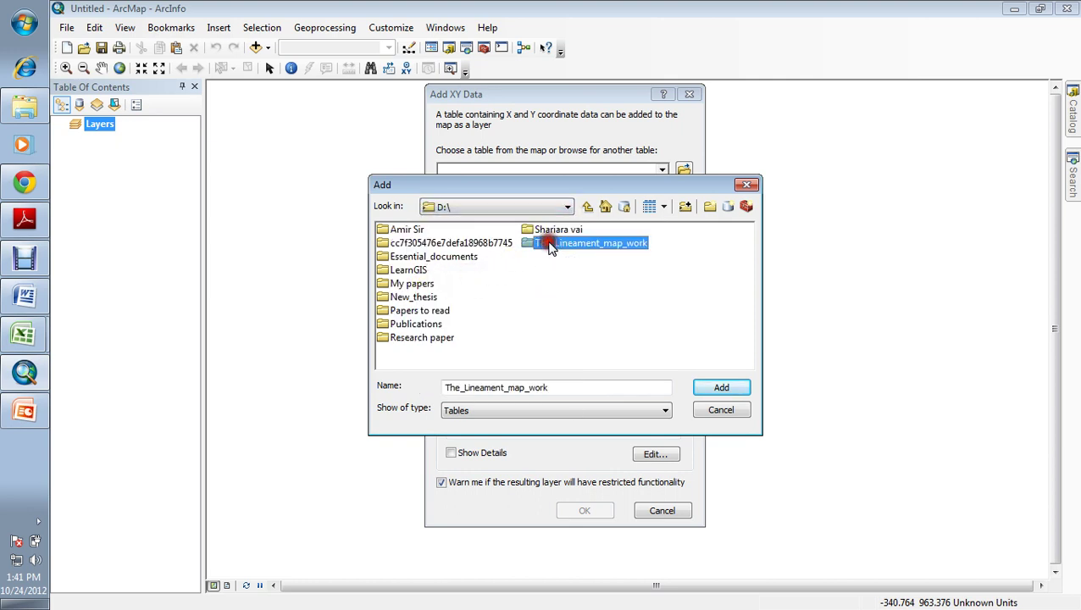
pyautogui.click(546, 271)
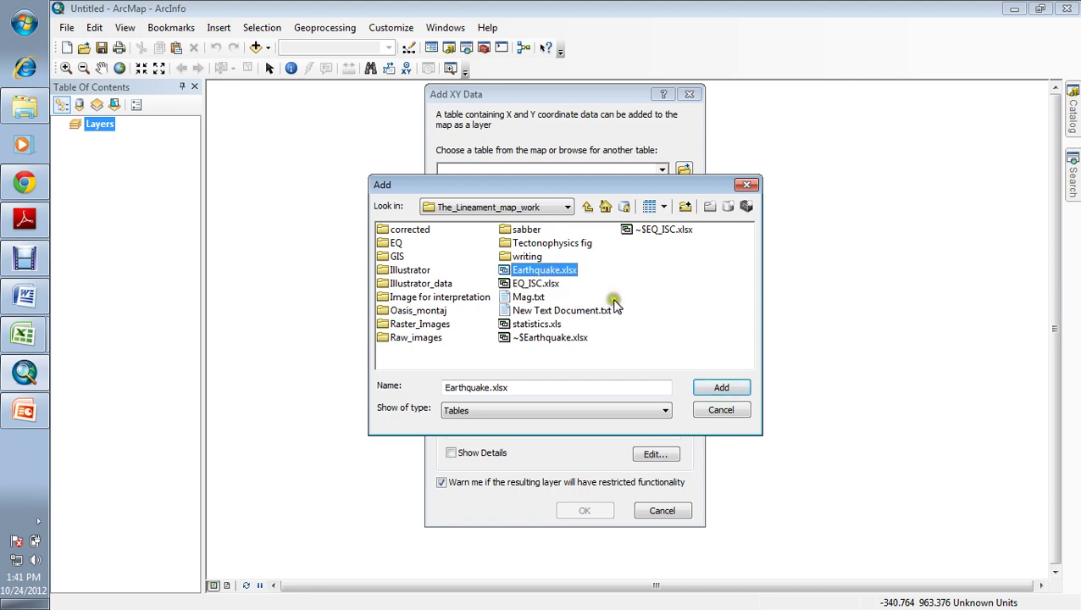
pyautogui.click(717, 387)
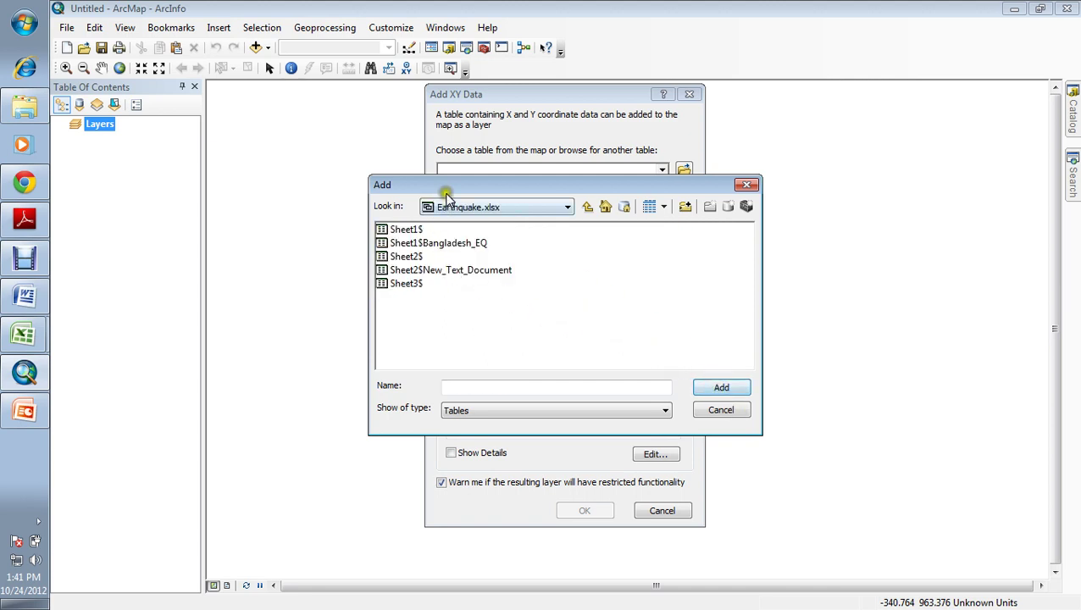
# Check in Excel which sheet of the Earthquake workbook holds the LAT and LONG data, and choose Sheet1$ as the XY table in ArcMap.
pyautogui.moveTo(446, 192); pyautogui.dragTo(416, 185)
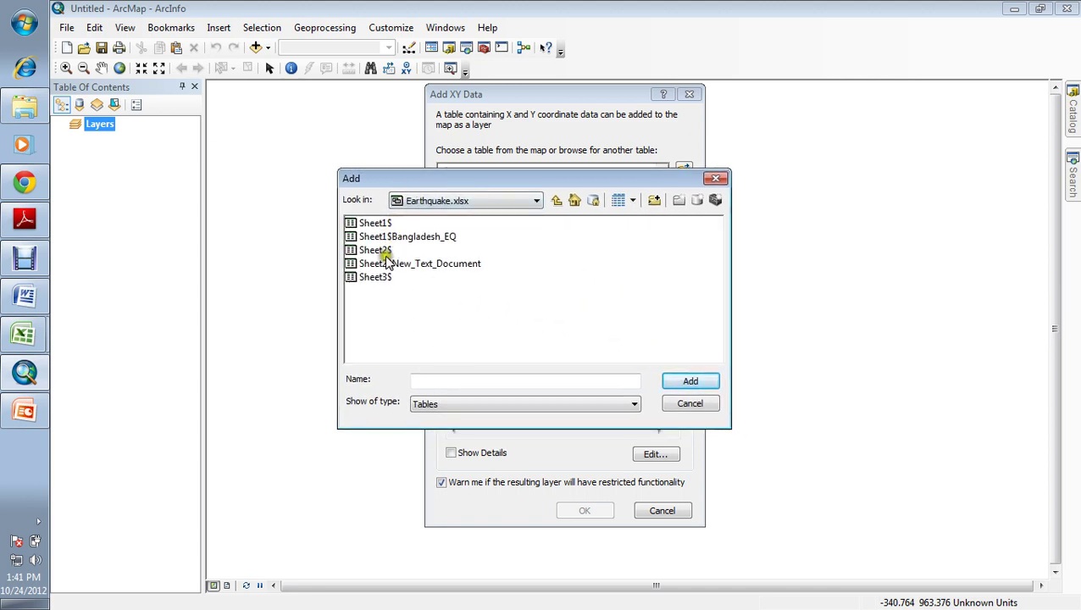
pyautogui.click(97, 324)
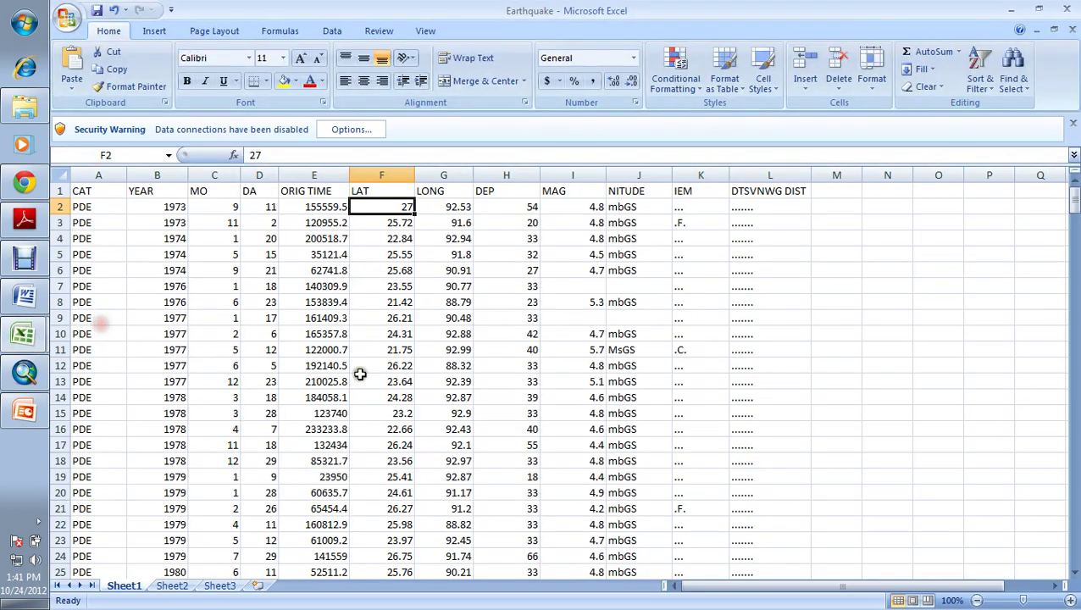
pyautogui.click(168, 586)
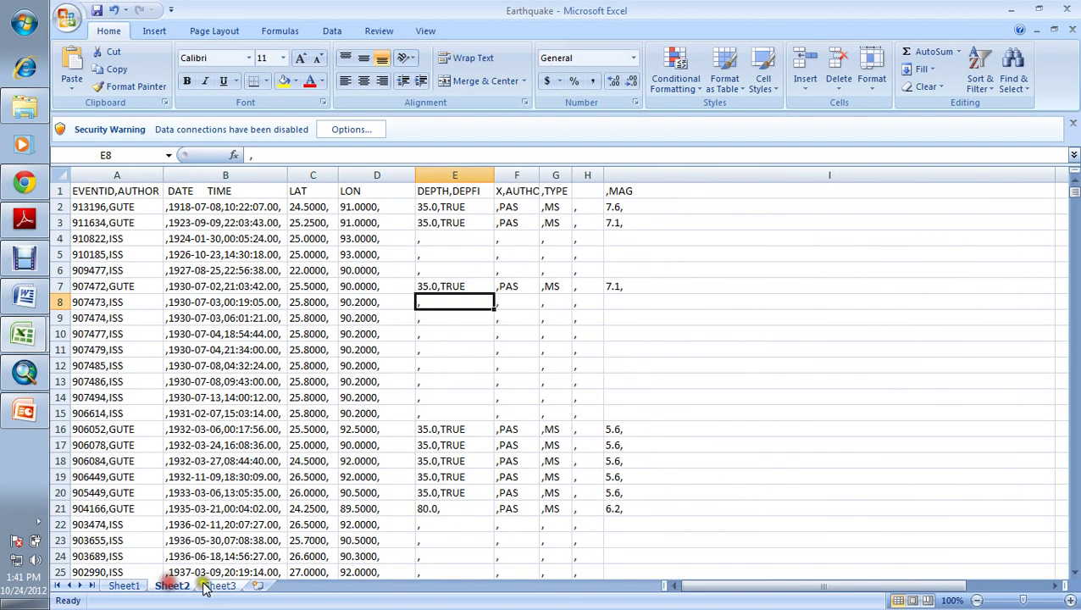
pyautogui.click(209, 585)
pyautogui.click(131, 585)
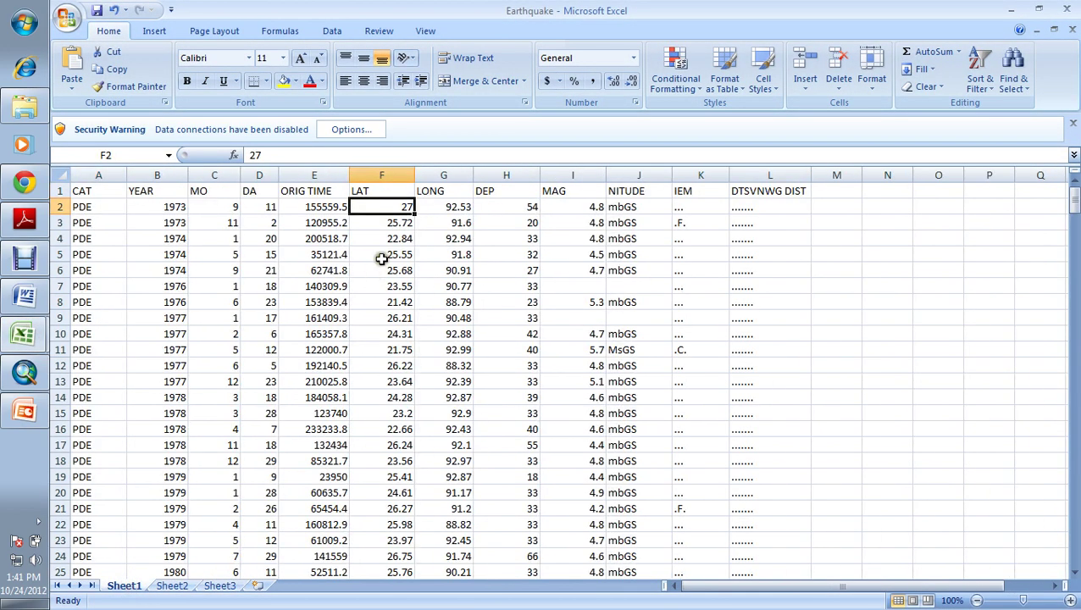
pyautogui.click(1010, 9)
pyautogui.click(373, 223)
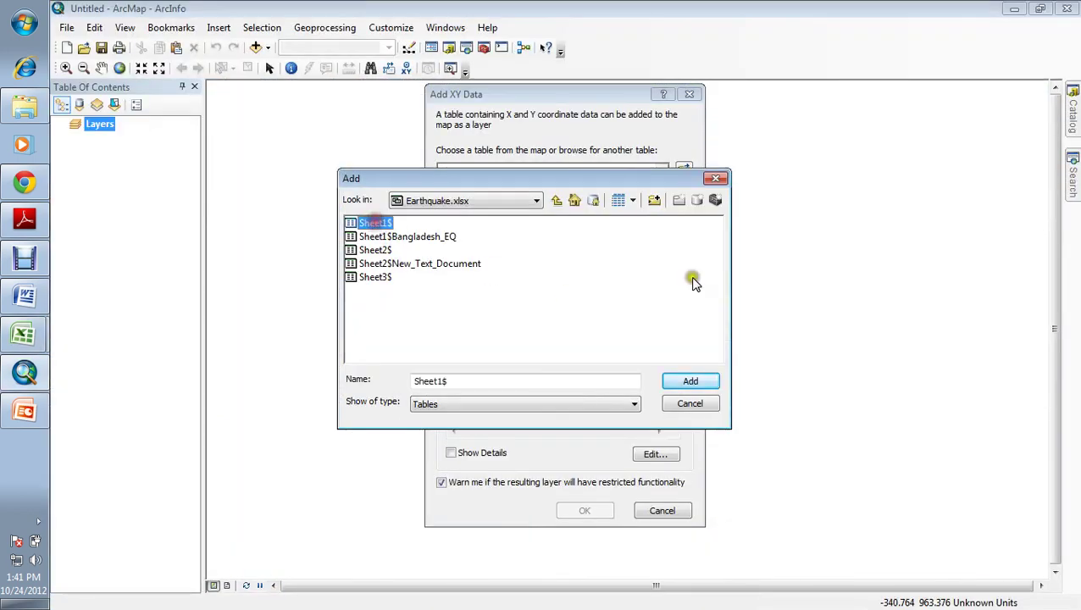
pyautogui.click(691, 382)
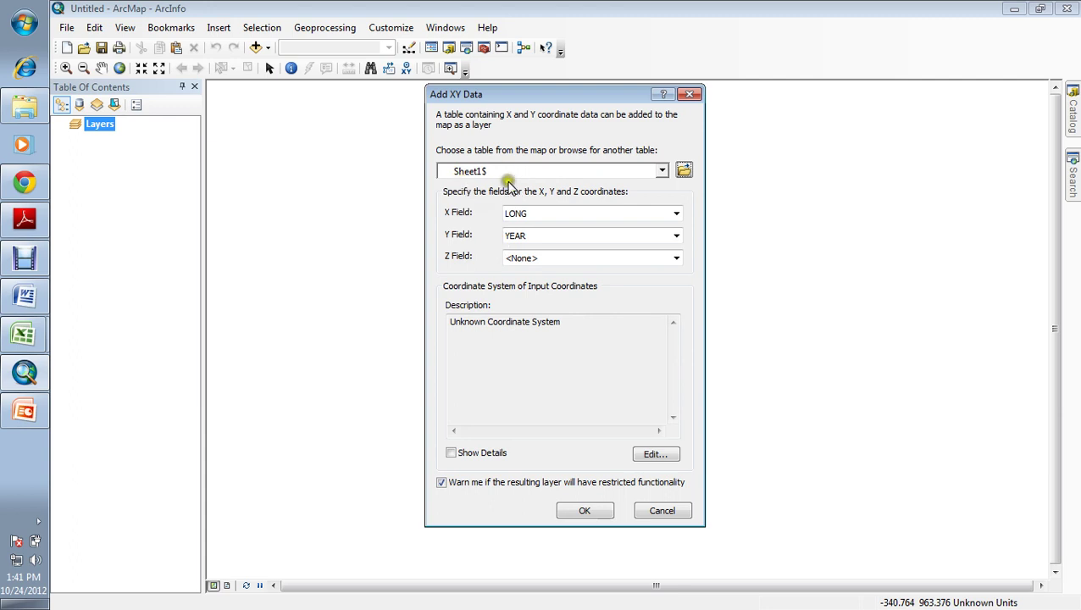
# Assign LONG as the X field, LAT as the Y field and MAG as the Z field of the XY data.
pyautogui.click(677, 212)
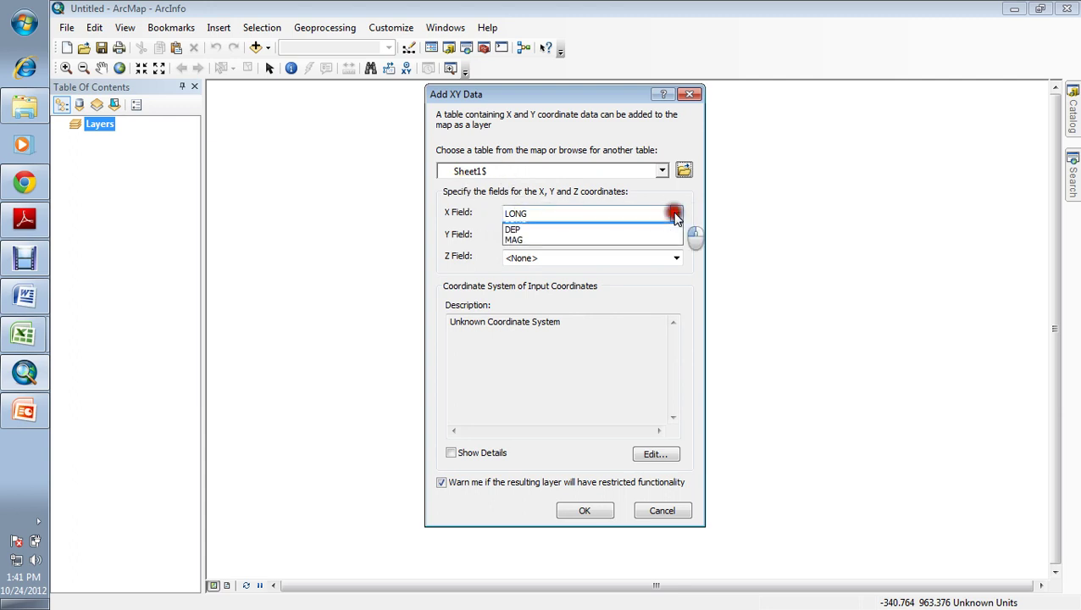
pyautogui.click(681, 208)
pyautogui.click(675, 235)
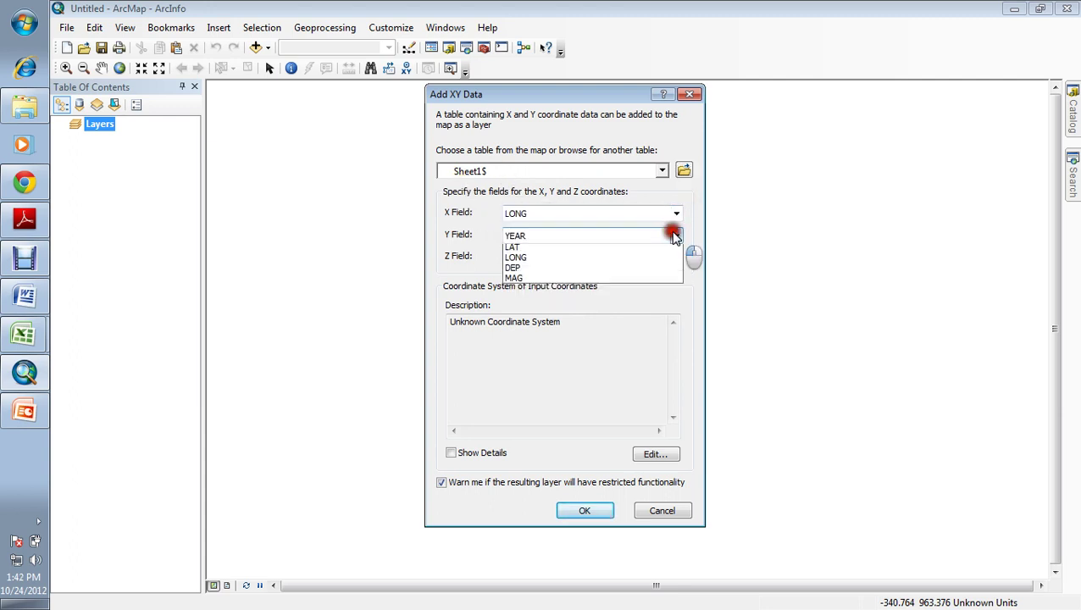
pyautogui.click(636, 254)
pyautogui.click(639, 234)
pyautogui.click(538, 279)
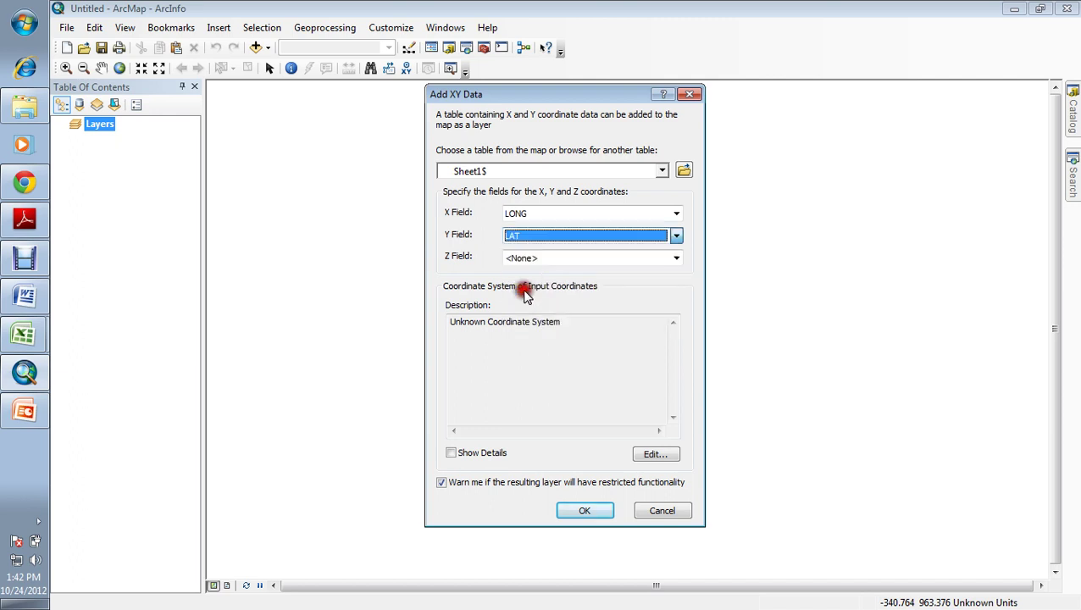
pyautogui.click(656, 257)
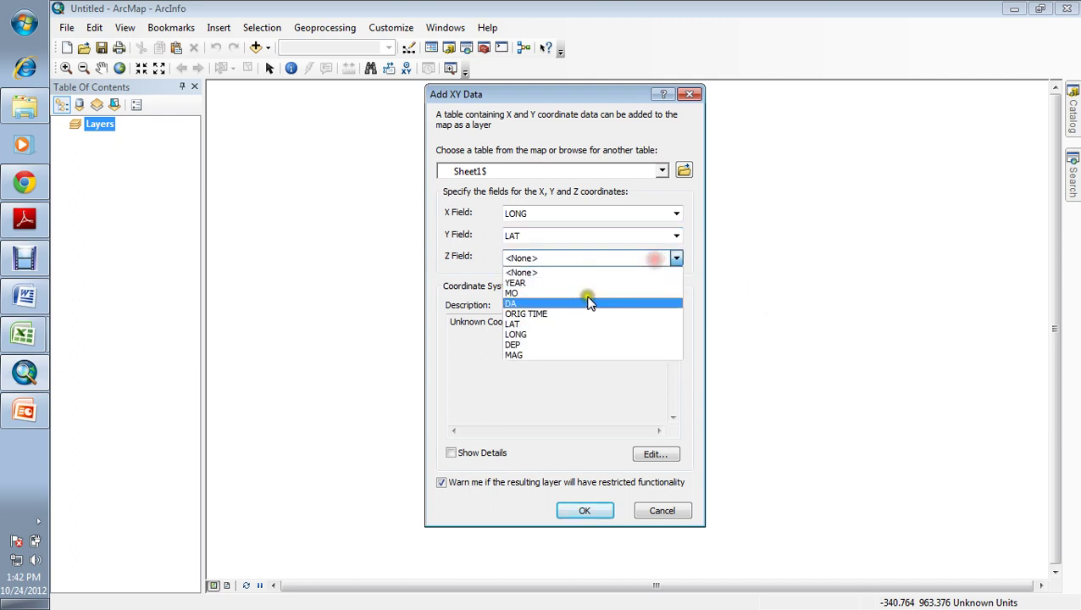
pyautogui.click(530, 354)
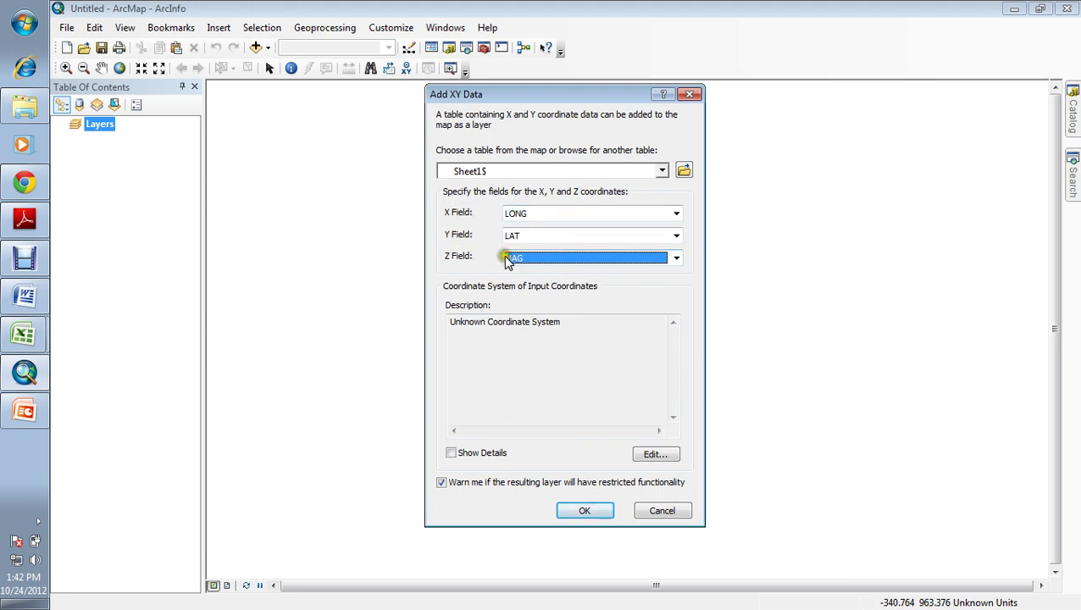
pyautogui.click(546, 338)
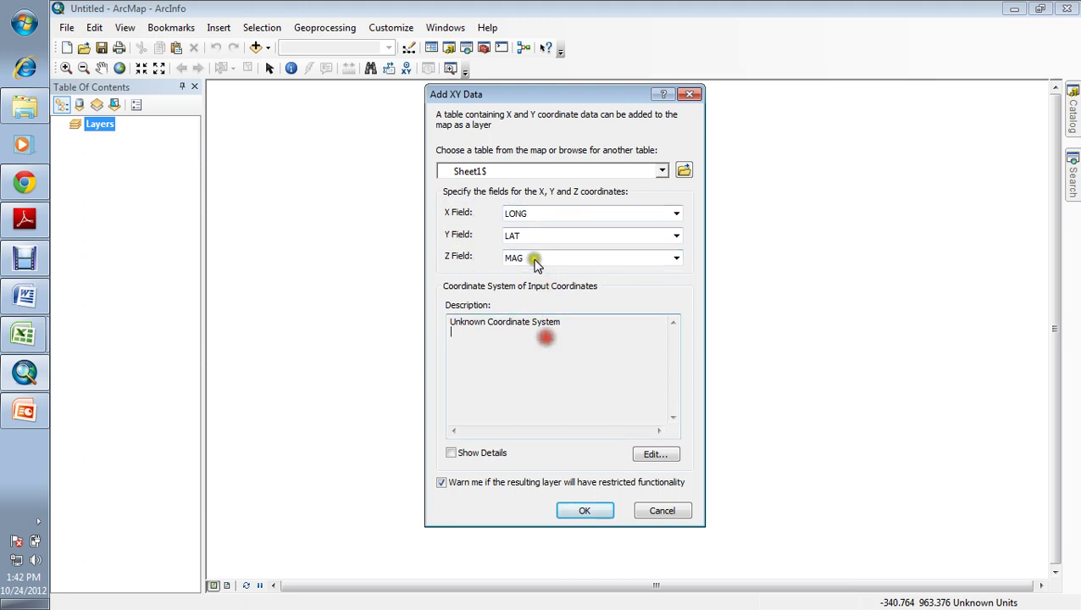
# Set the input coordinate system to the predefined geographic World system WGS 1984 and submit the XY data.
pyautogui.moveTo(527, 97); pyautogui.dragTo(448, 49)
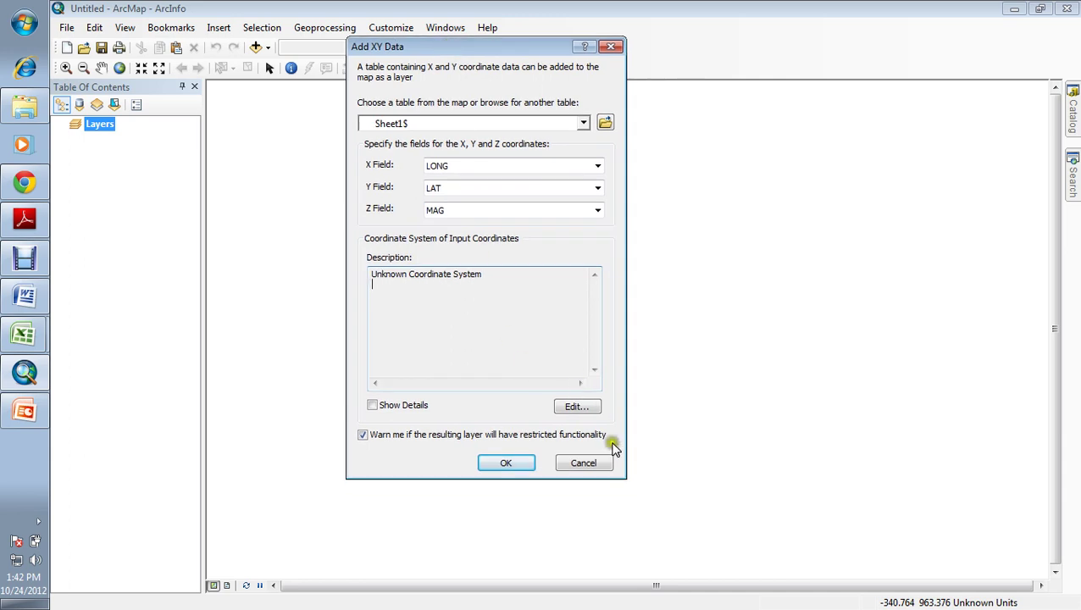
pyautogui.click(576, 408)
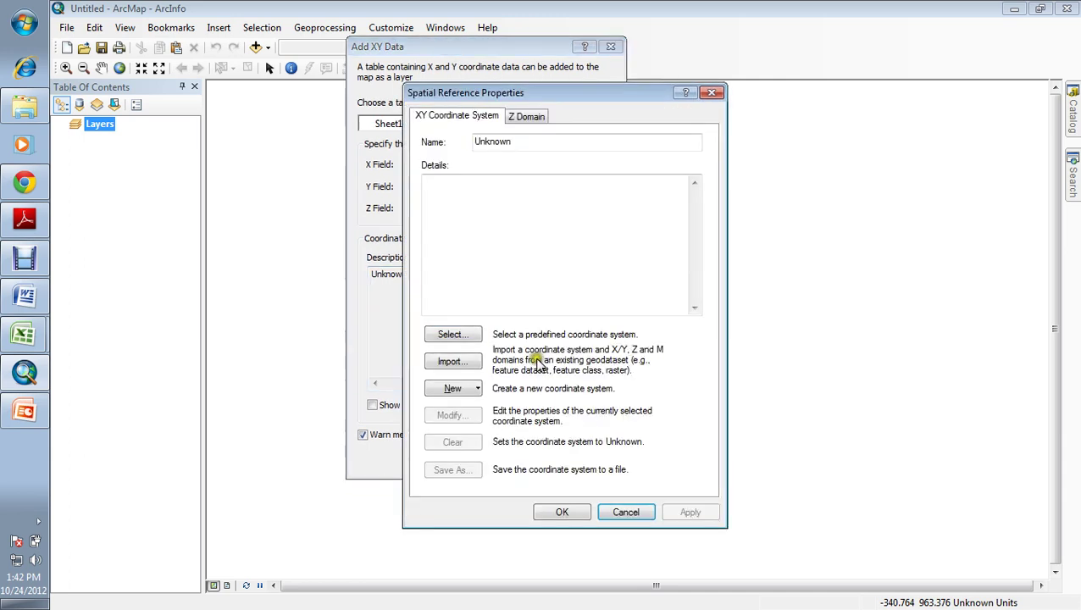
pyautogui.click(458, 335)
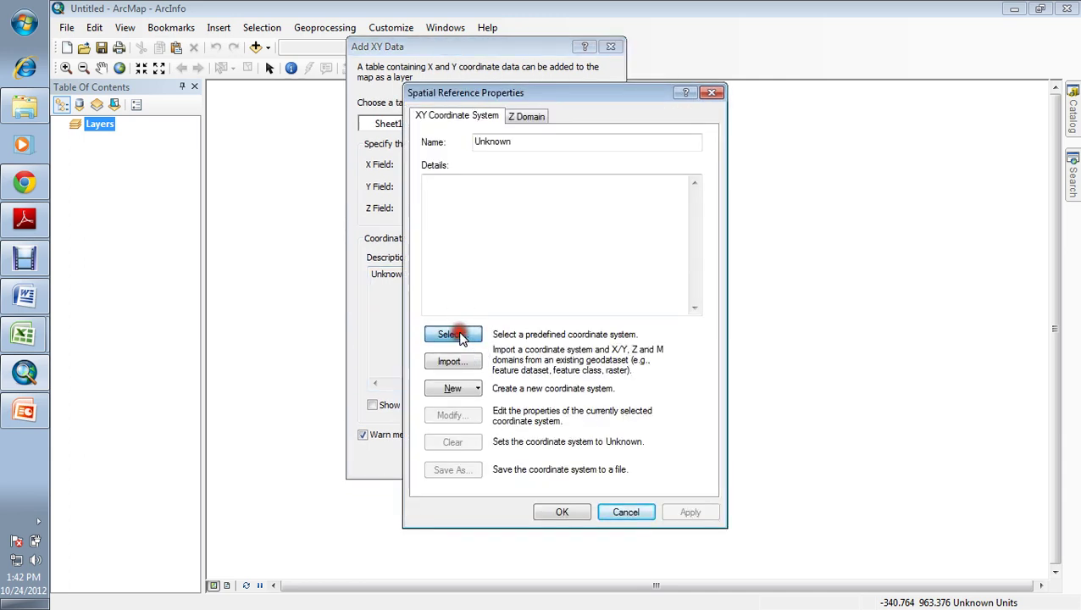
pyautogui.doubleClick(415, 233)
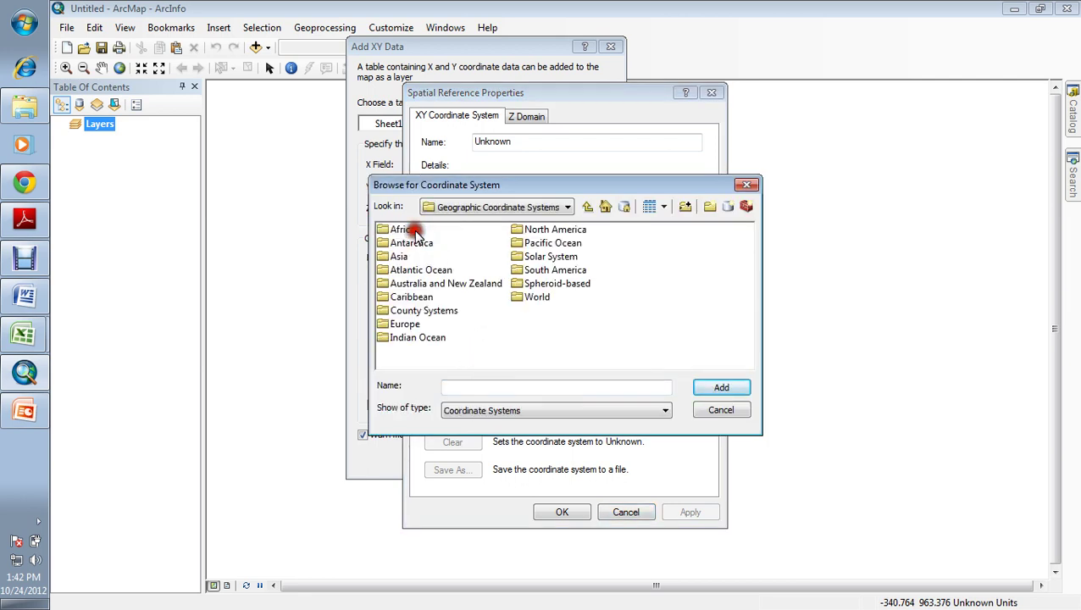
pyautogui.doubleClick(516, 298)
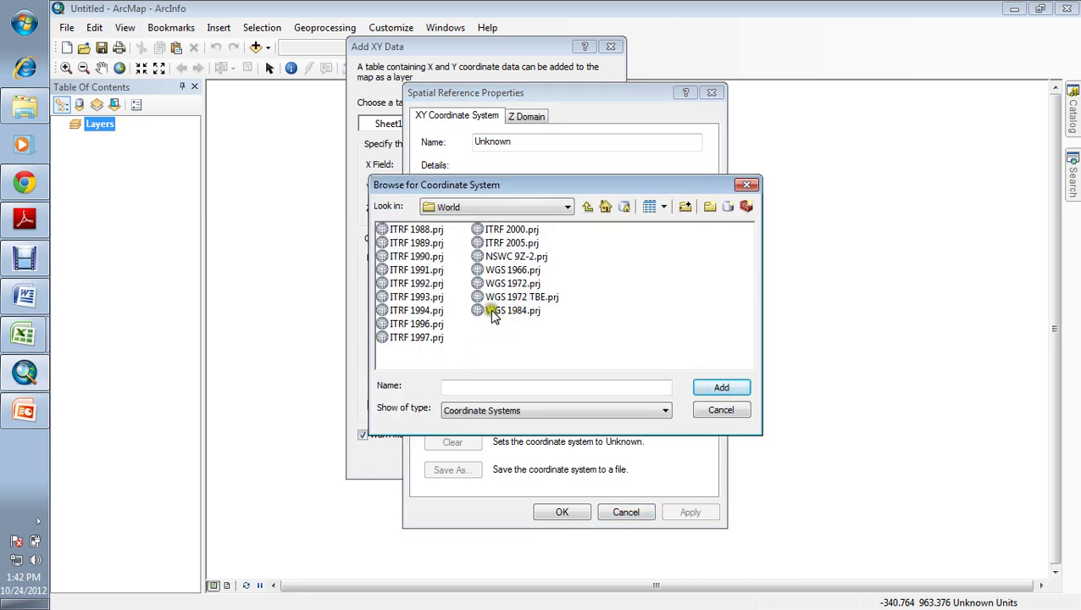
pyautogui.click(496, 311)
pyautogui.click(734, 390)
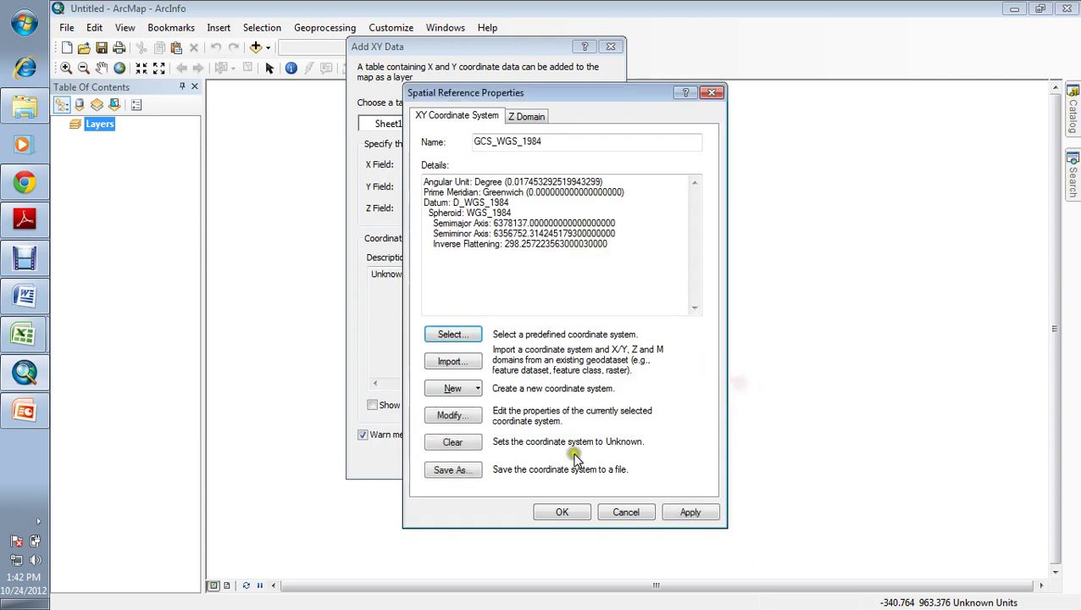
pyautogui.click(555, 512)
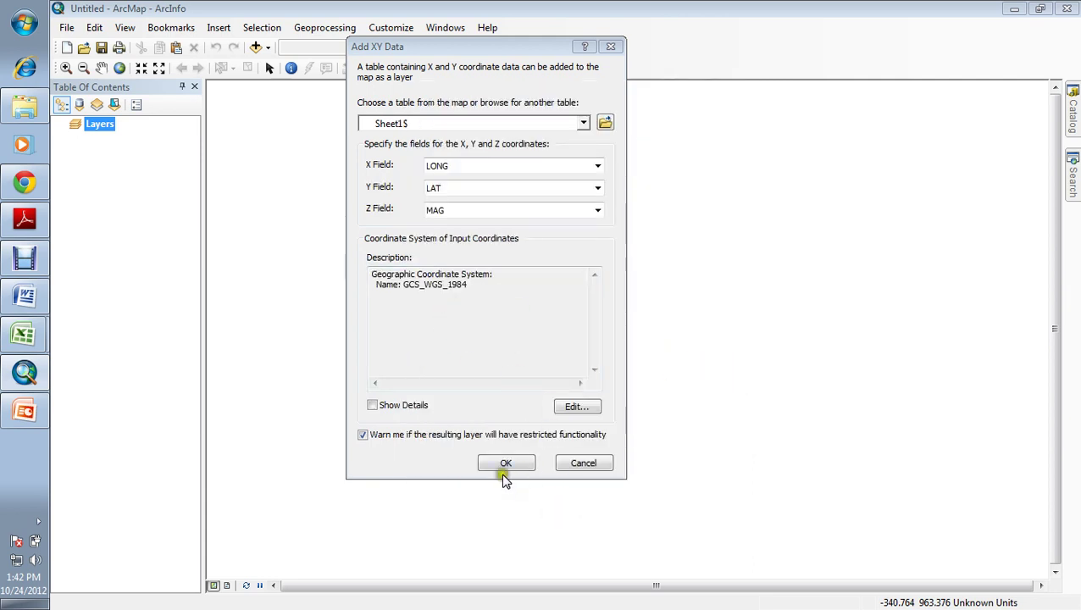
pyautogui.click(505, 462)
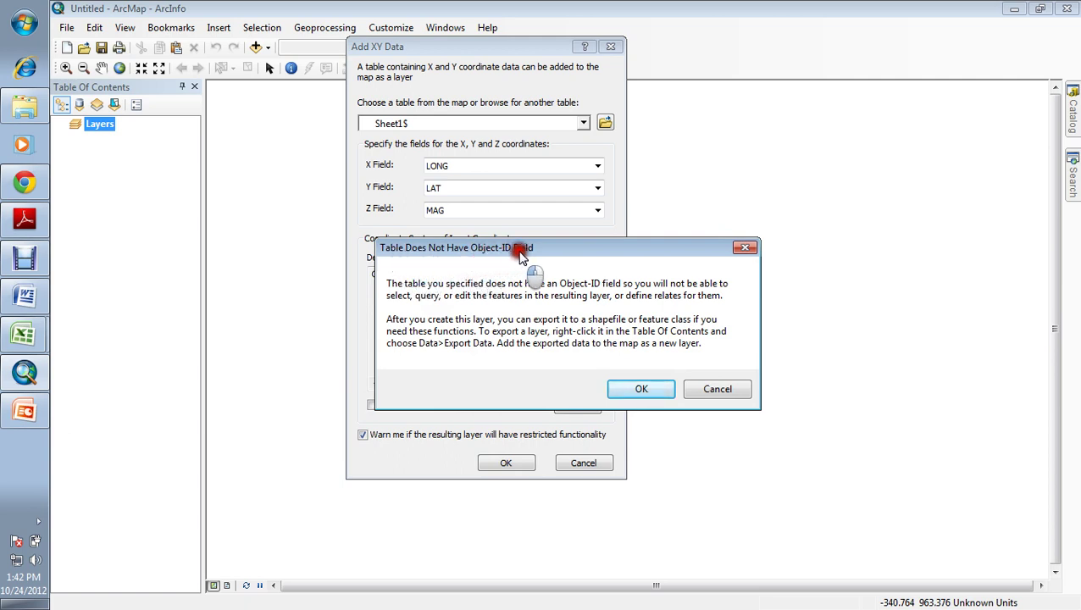
# Switch to the Earthquake workbook in Excel and examine the first records row by row for an Object-ID field.
pyautogui.click(26, 336)
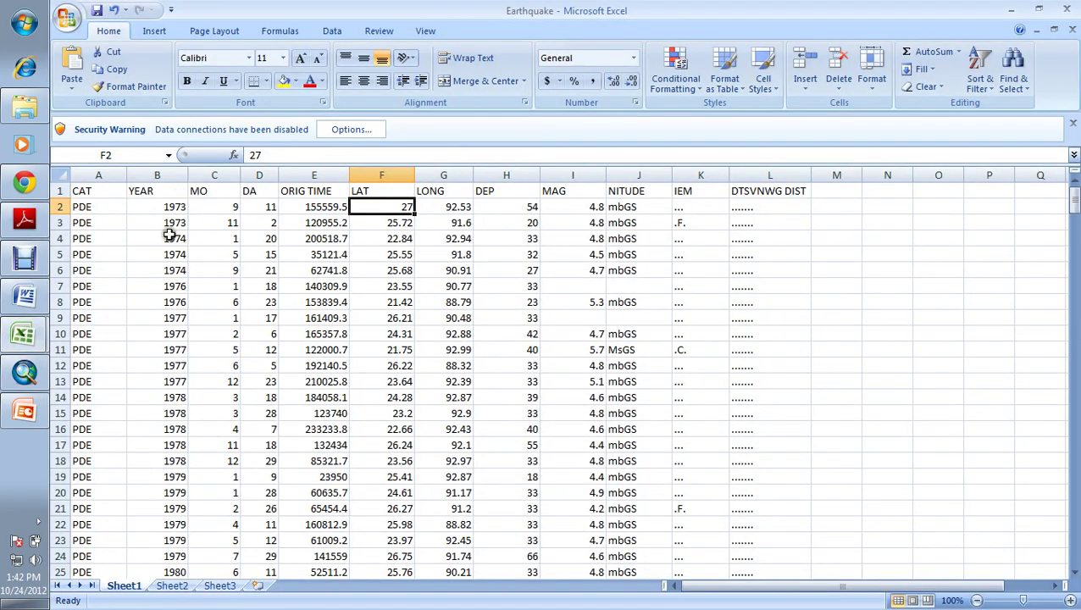
pyautogui.scroll(-12, 179, 272)
pyautogui.scroll(12, 182, 284)
pyautogui.click(486, 210)
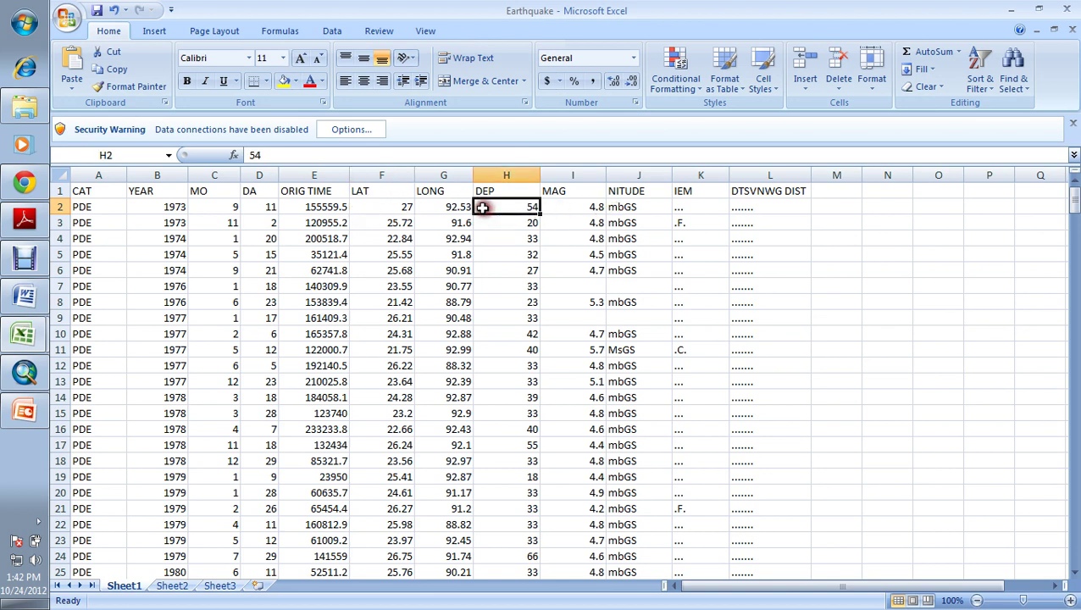
pyautogui.moveTo(88, 211); pyautogui.dragTo(737, 207)
pyautogui.click(78, 223)
pyautogui.click(89, 238)
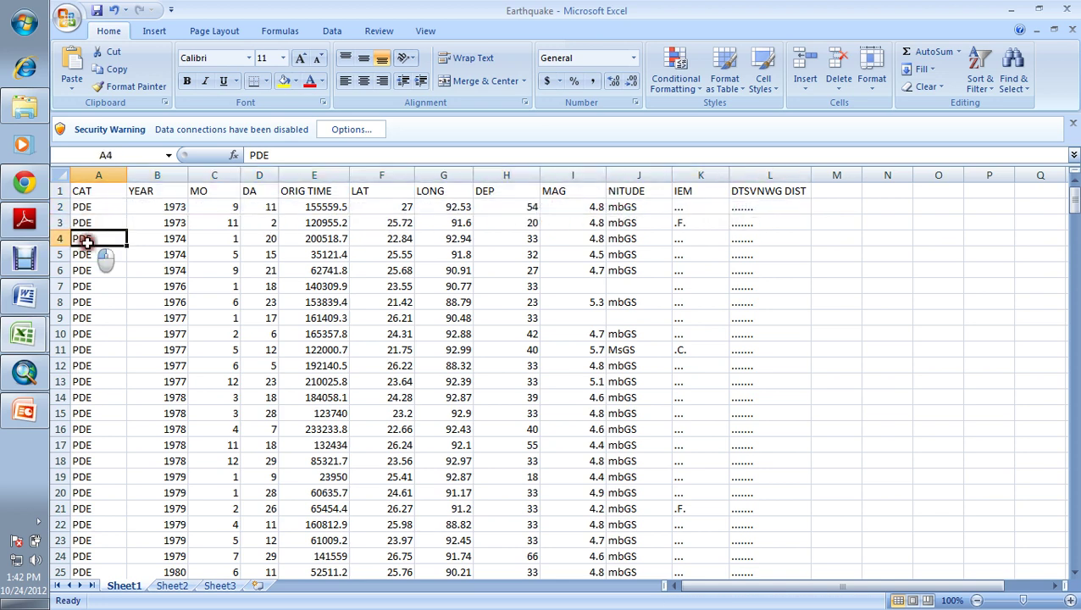
# Finish checking the records in Excel, switch to ArcMap and accept the missing Object-ID notice to create the event layer.
pyautogui.click(93, 254)
pyautogui.click(95, 301)
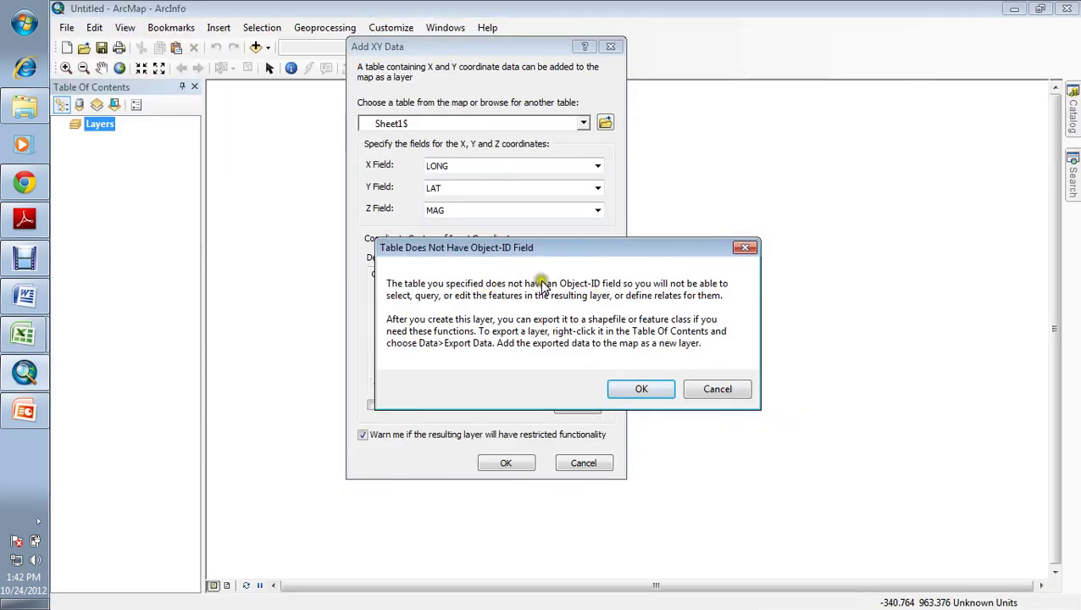
pyautogui.click(641, 390)
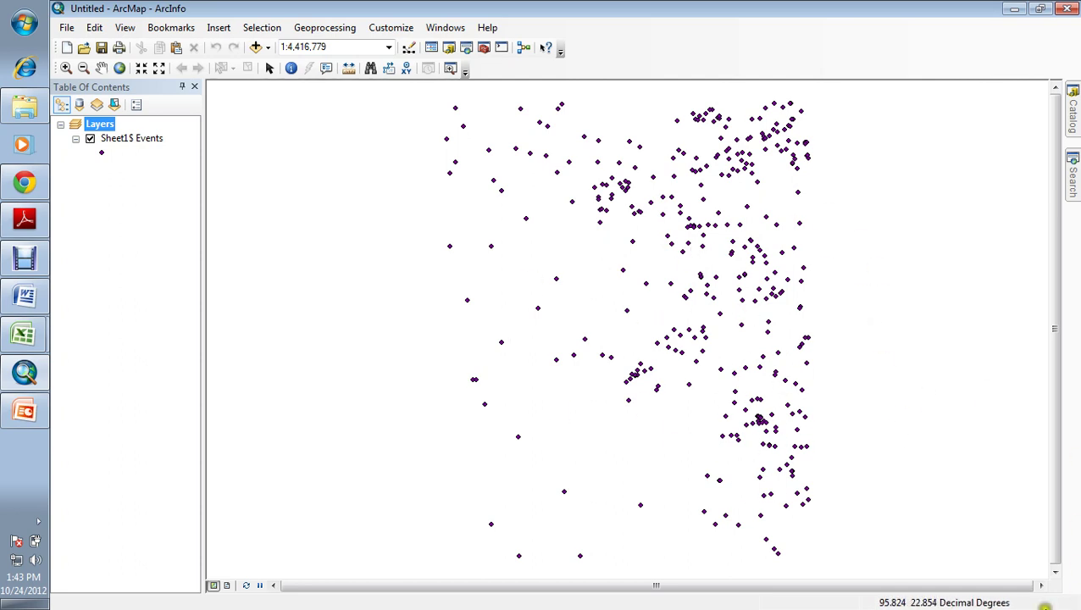
# Open the attribute table of Sheet1$ Events in an enlarged window, examine its fields and selected-record view, and close it.
pyautogui.click(144, 137)
pyautogui.rightClick(144, 139)
pyautogui.click(193, 181)
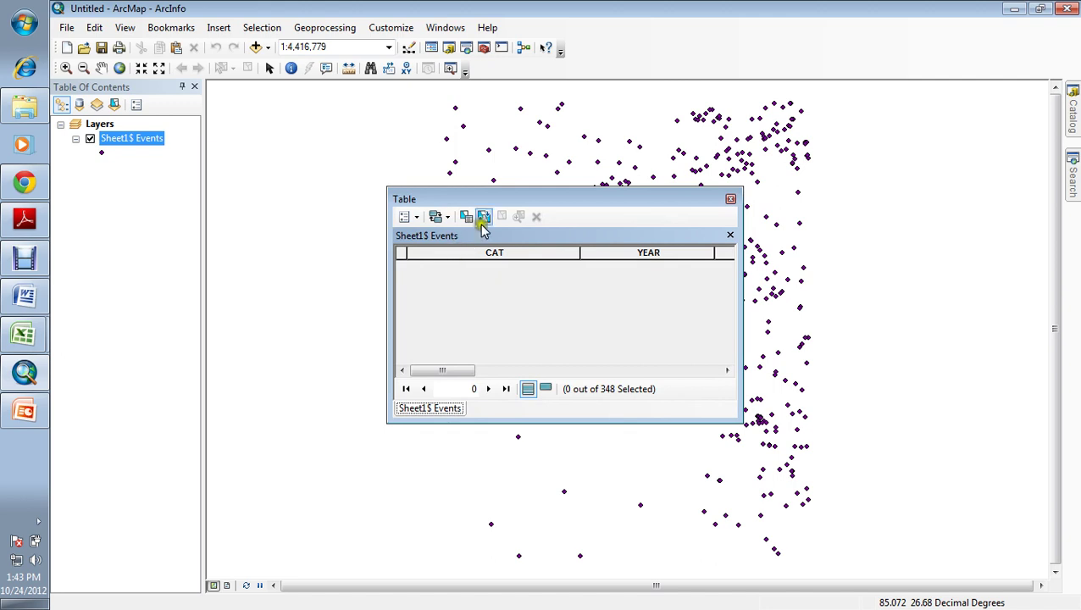
pyautogui.moveTo(487, 194); pyautogui.dragTo(404, 162)
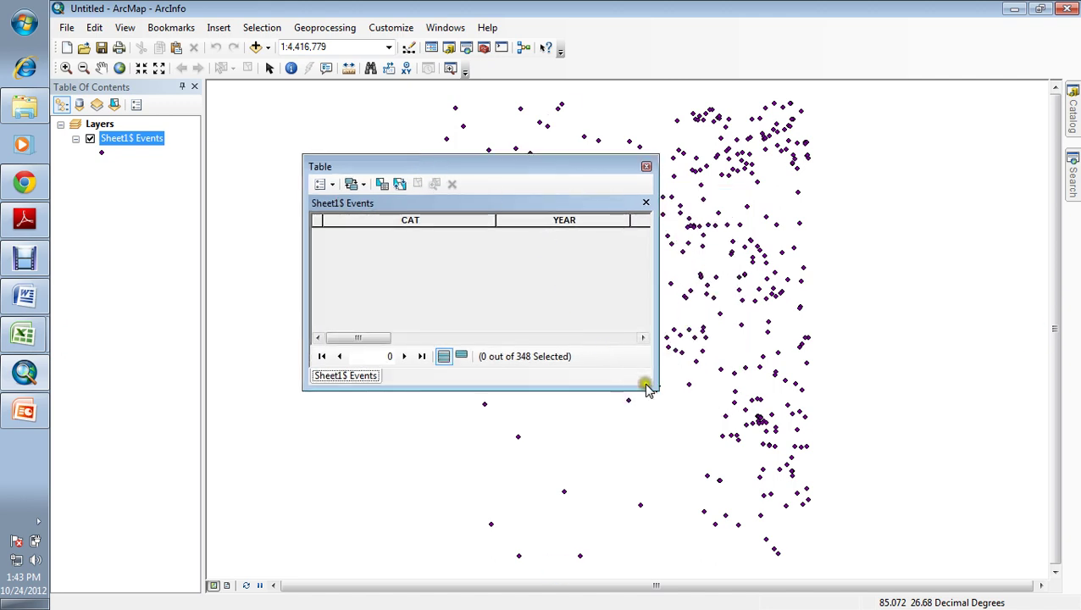
pyautogui.moveTo(656, 385); pyautogui.dragTo(978, 509)
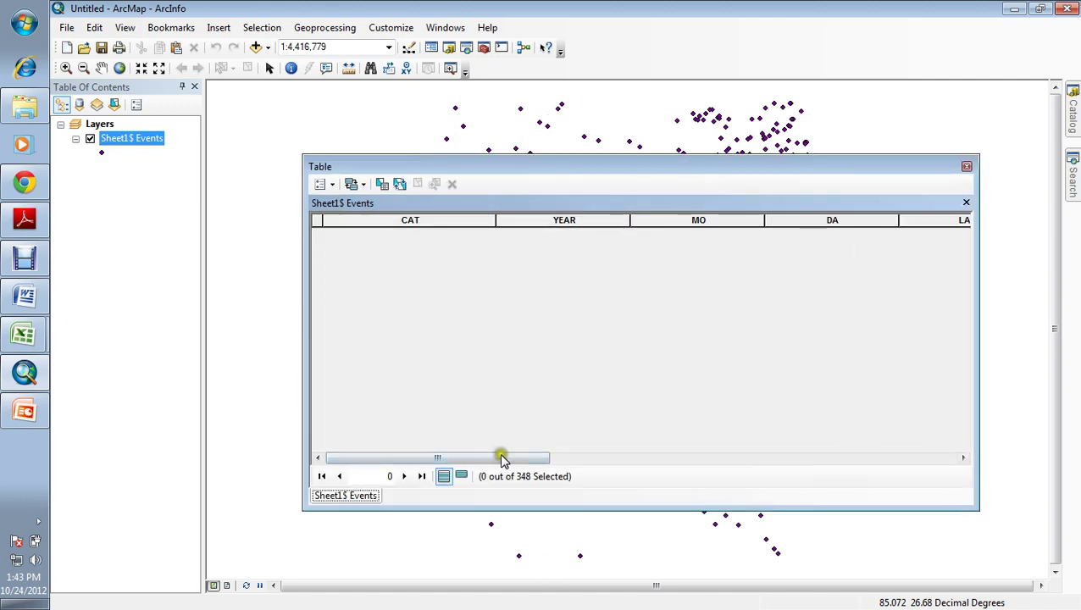
pyautogui.moveTo(500, 459)
pyautogui.mouseDown()
pyautogui.moveTo(573, 457)
pyautogui.moveTo(501, 441)
pyautogui.mouseUp()
pyautogui.click(460, 476)
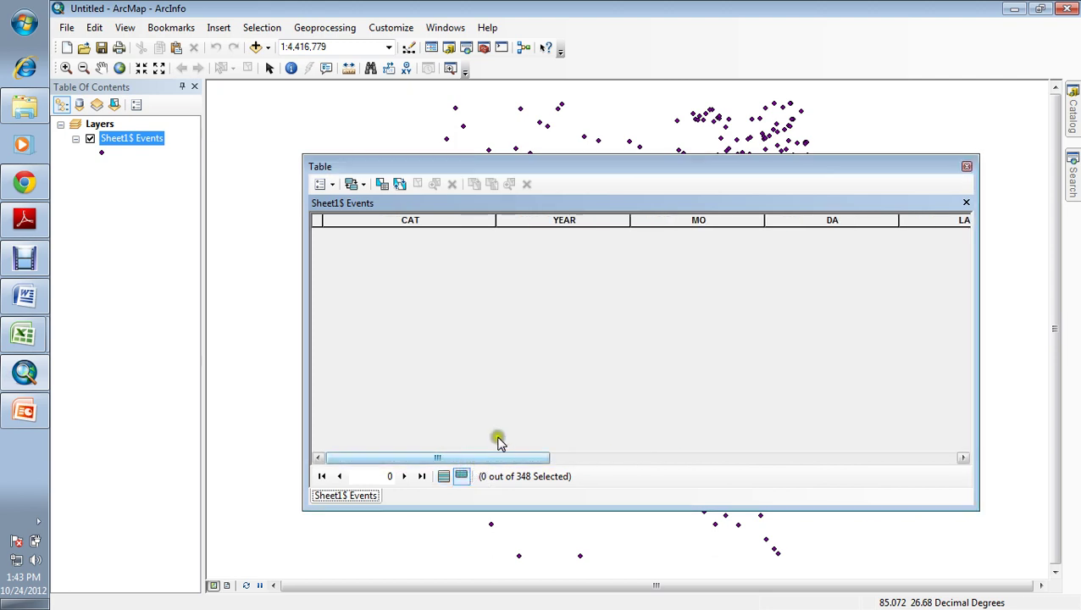
pyautogui.click(443, 477)
pyautogui.moveTo(536, 457); pyautogui.dragTo(296, 444)
pyautogui.click(967, 166)
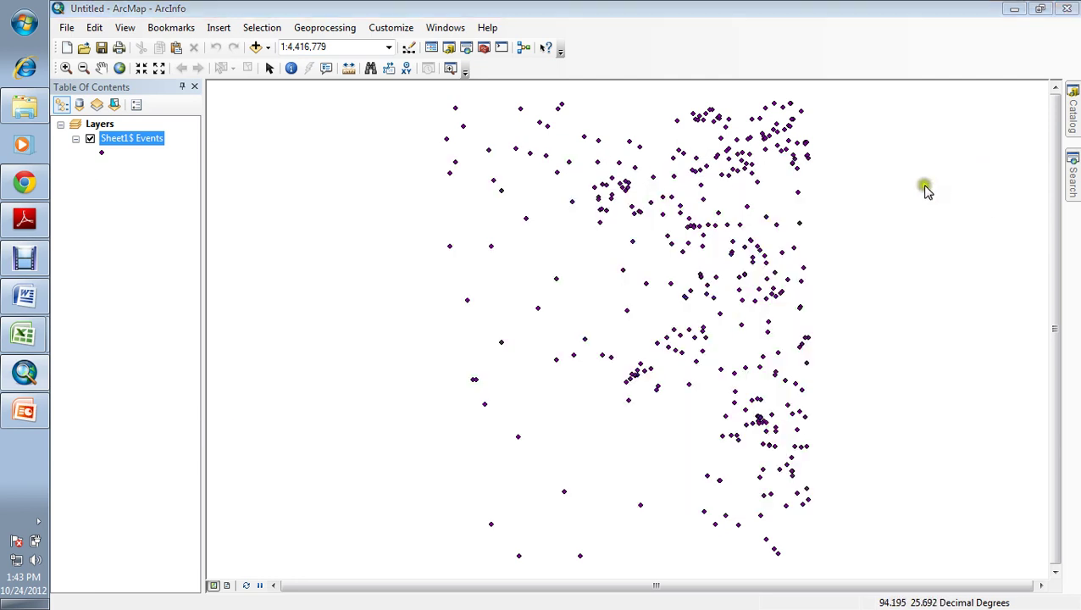
# Start exporting the data of the Sheet1$ Events layer and set the output location to the Desktop folder connection.
pyautogui.rightClick(150, 139)
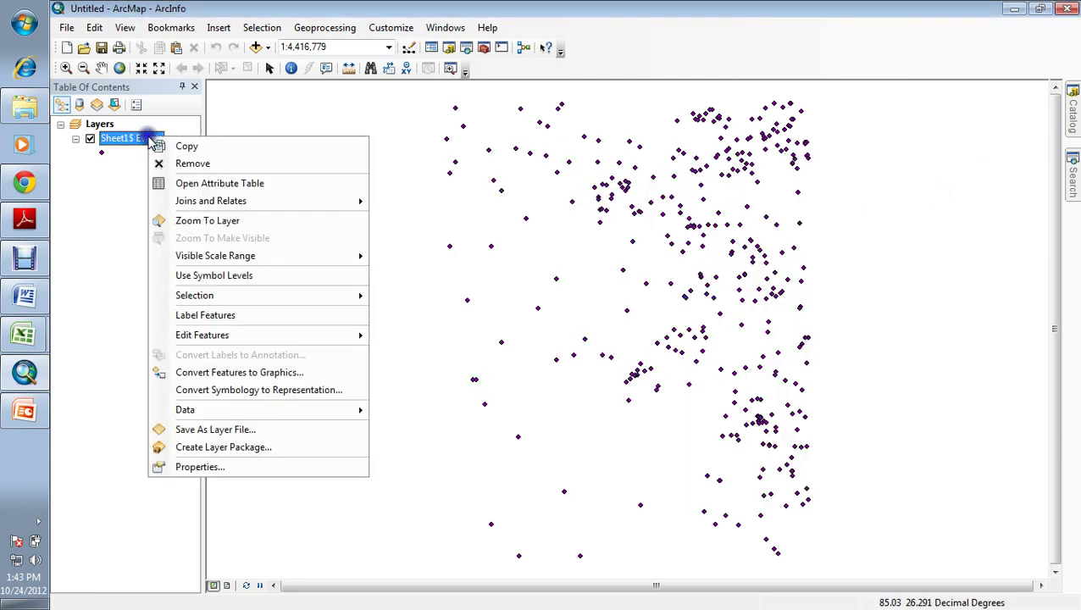
pyautogui.moveTo(270, 411)
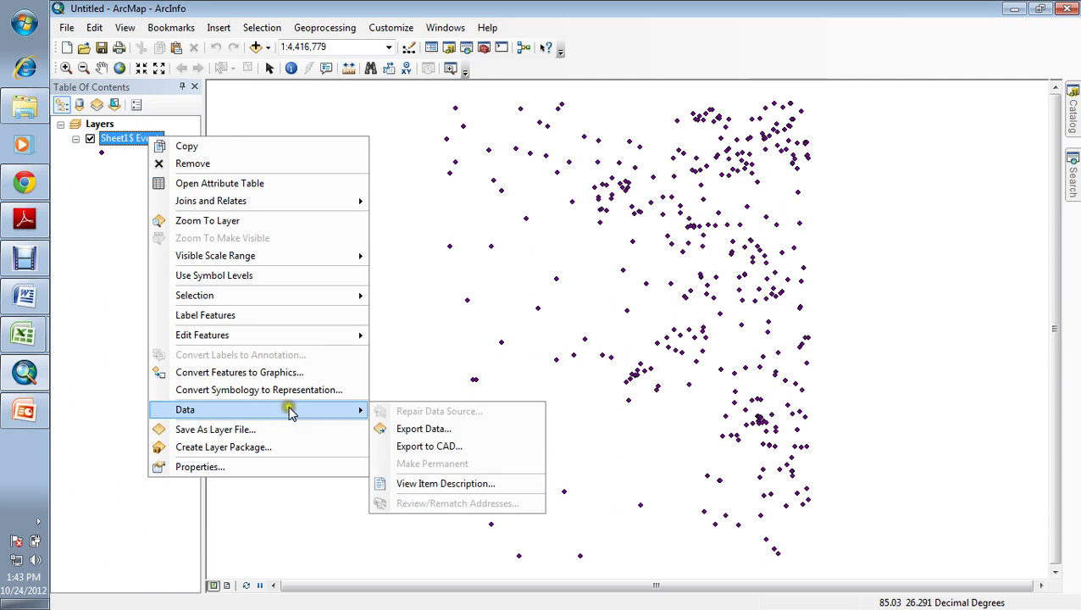
pyautogui.click(125, 191)
pyautogui.rightClick(133, 144)
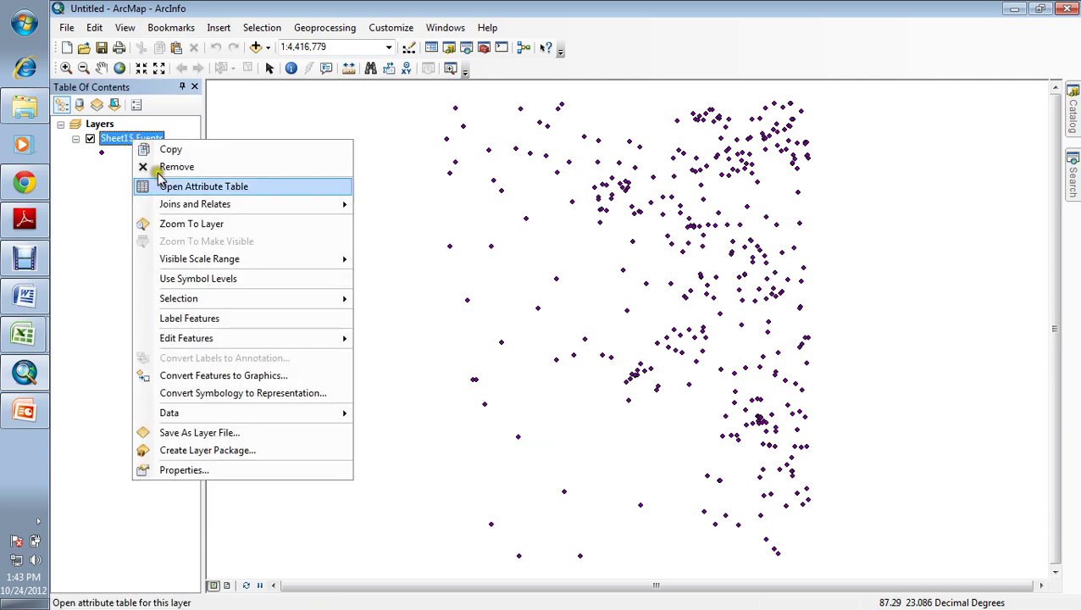
pyautogui.moveTo(242, 413)
pyautogui.click(408, 432)
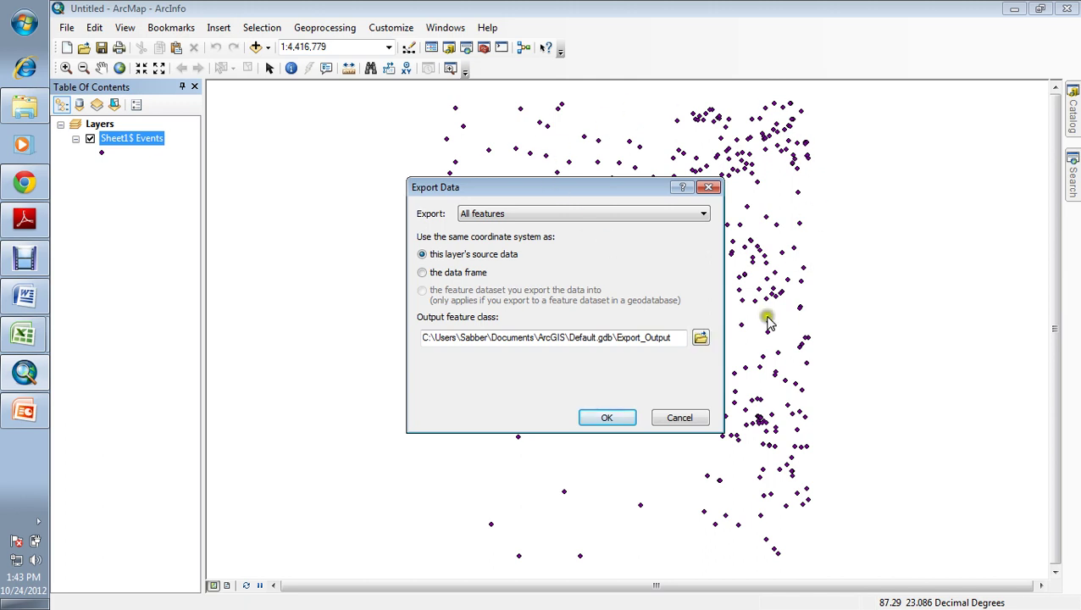
pyautogui.click(699, 338)
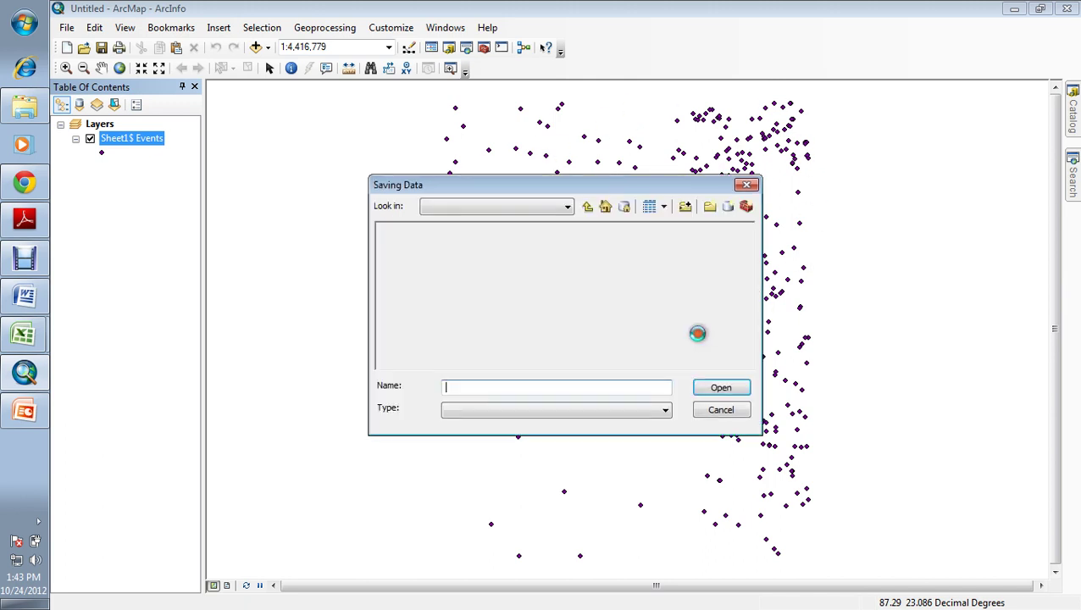
pyautogui.click(518, 178)
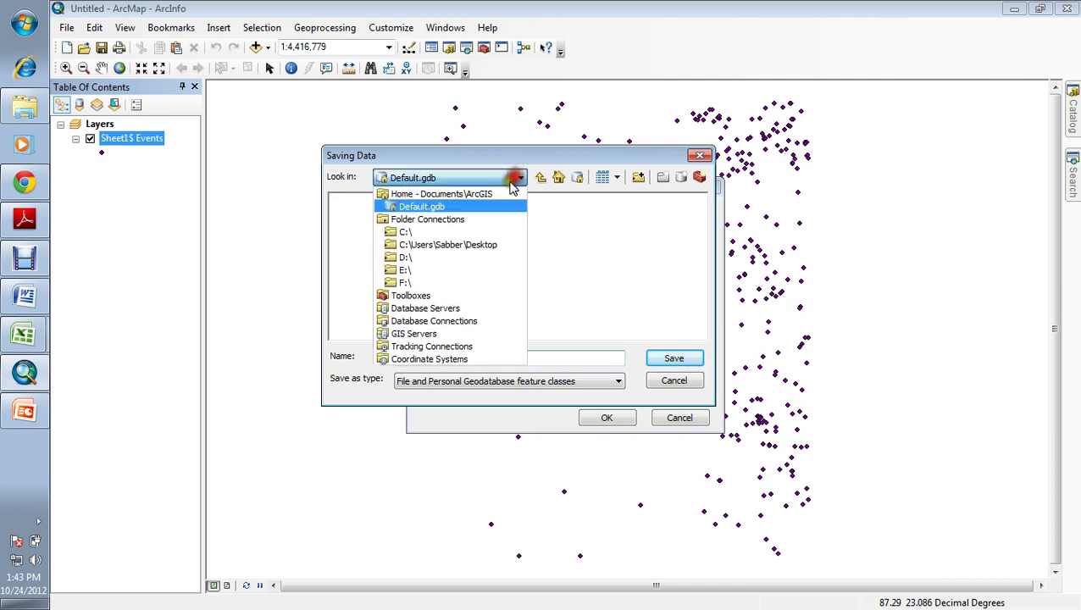
pyautogui.click(465, 246)
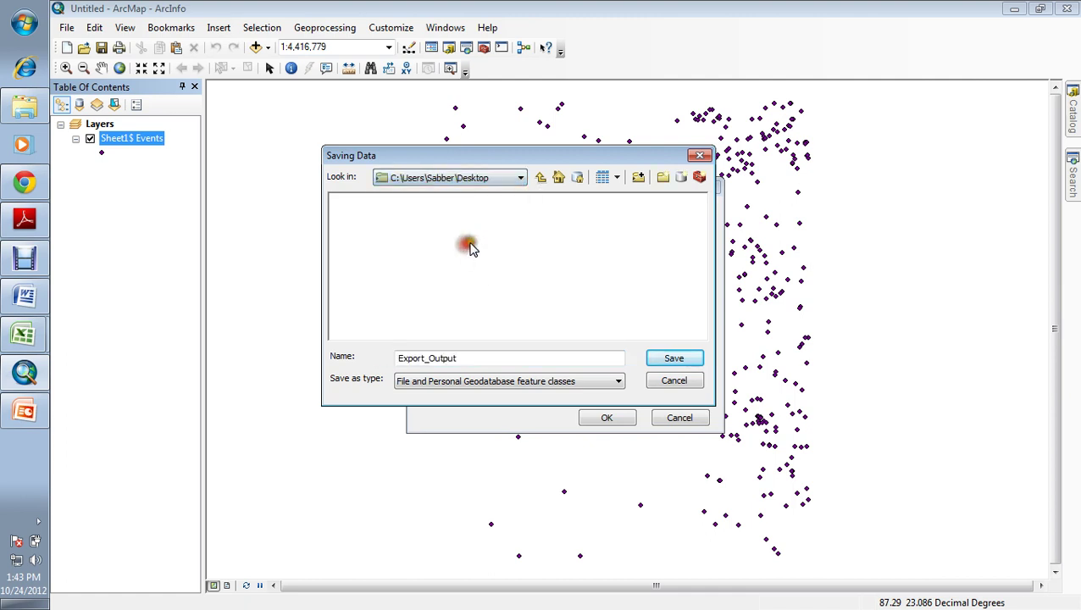
# Create a folder named Earthquake on the Desktop and open it as the output location.
pyautogui.click(663, 177)
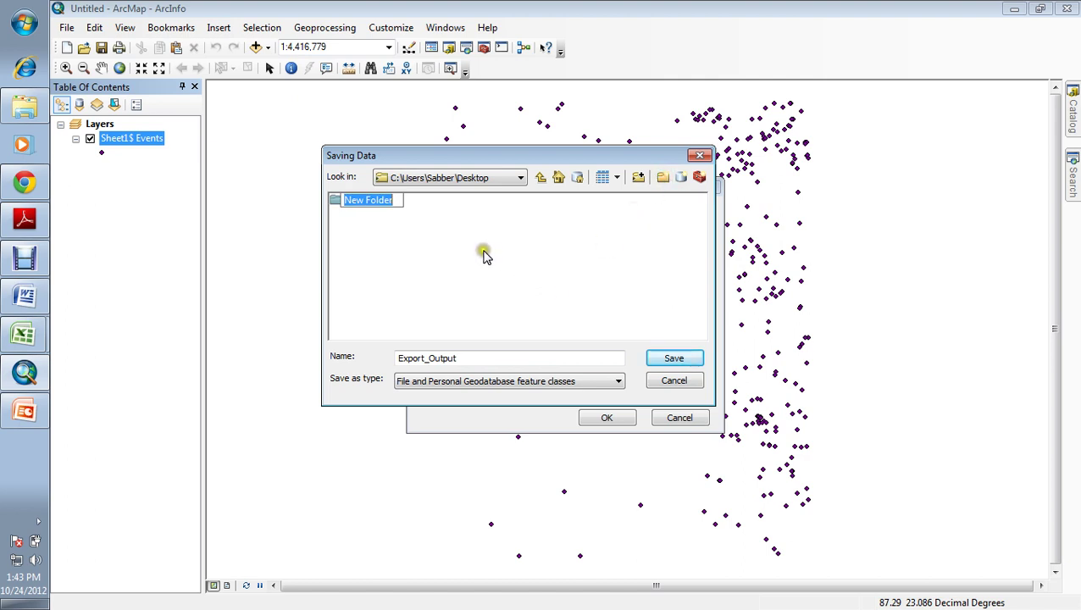
pyautogui.write('Earthquake')
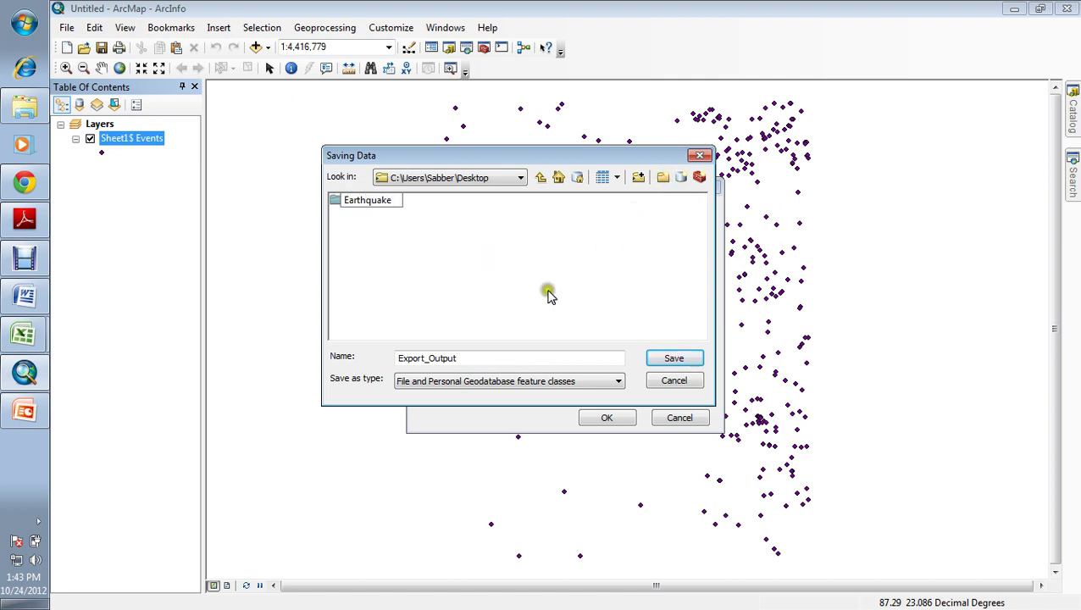
pyautogui.click(541, 268)
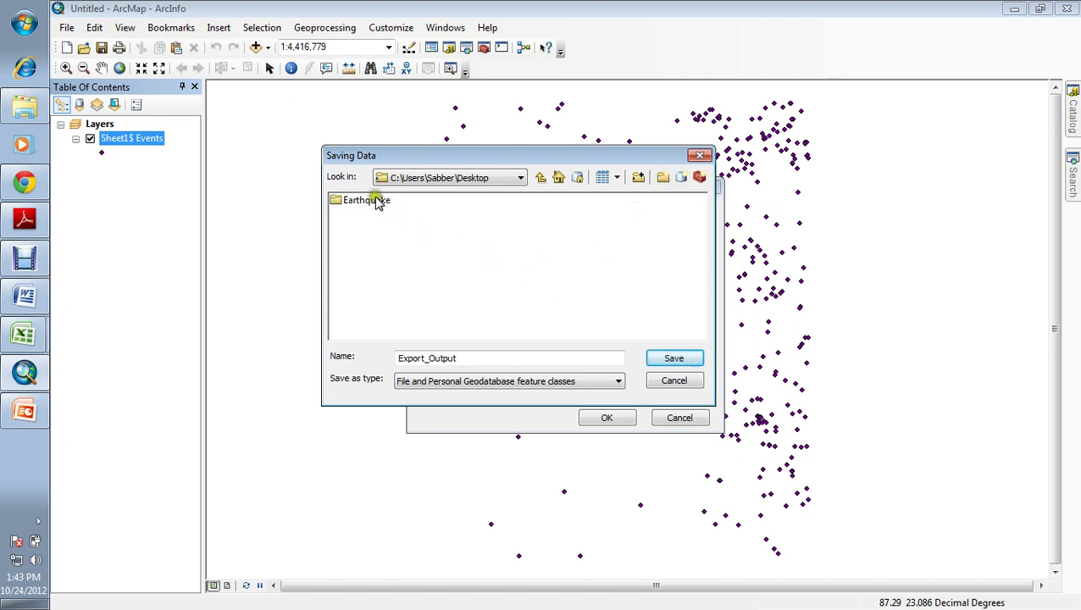
pyautogui.click(373, 197)
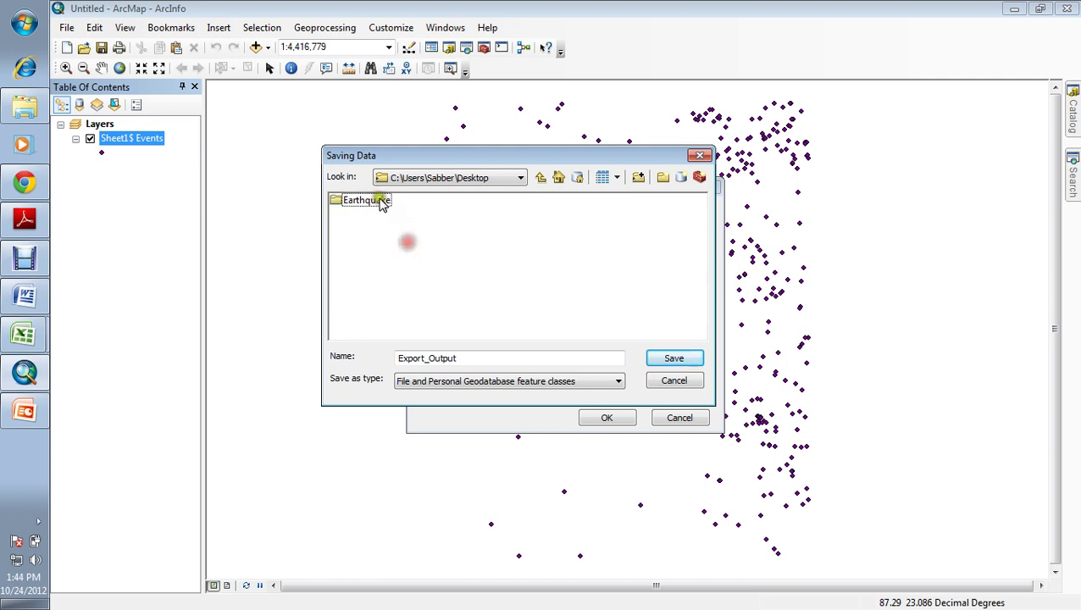
pyautogui.doubleClick(377, 199)
# Name the output EQ, set its type to Shapefile and save these output settings.
pyautogui.click(471, 356)
pyautogui.moveTo(462, 356); pyautogui.dragTo(367, 358)
pyautogui.write('EQ')
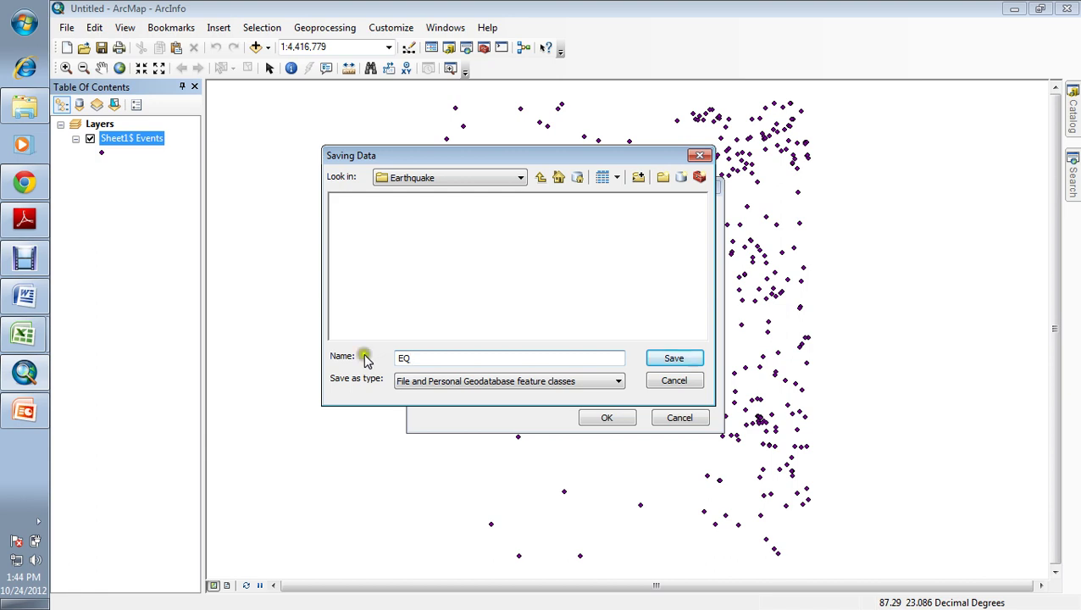
pyautogui.click(586, 380)
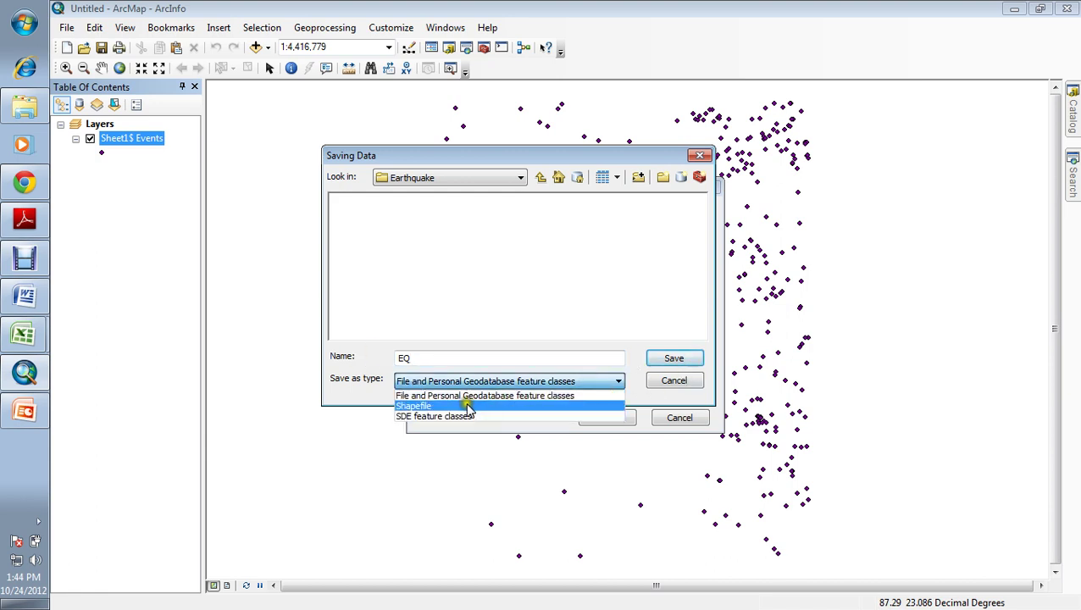
pyautogui.click(360, 380)
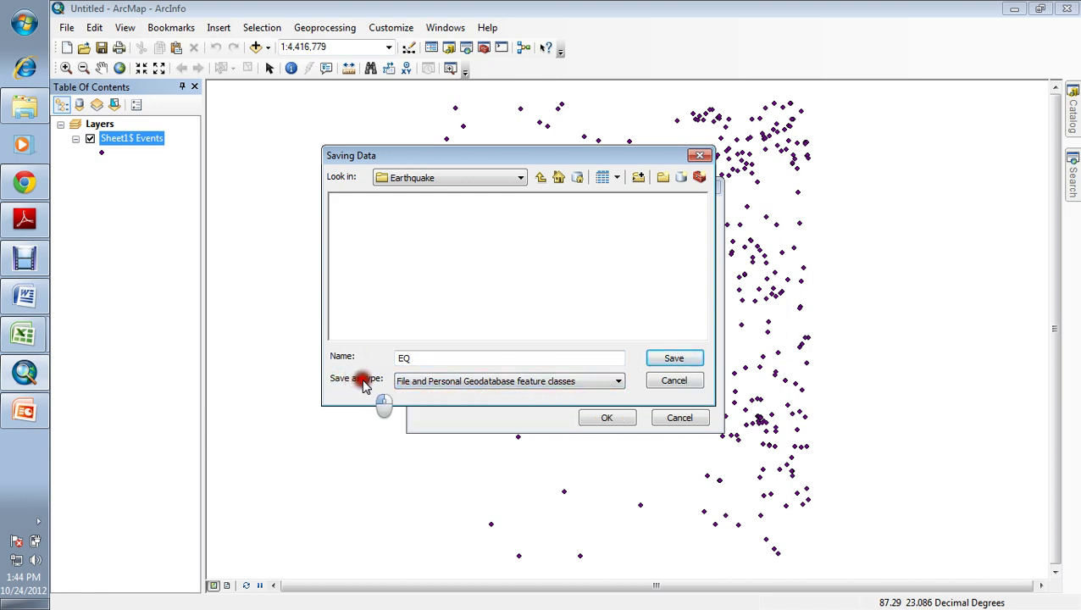
pyautogui.click(505, 380)
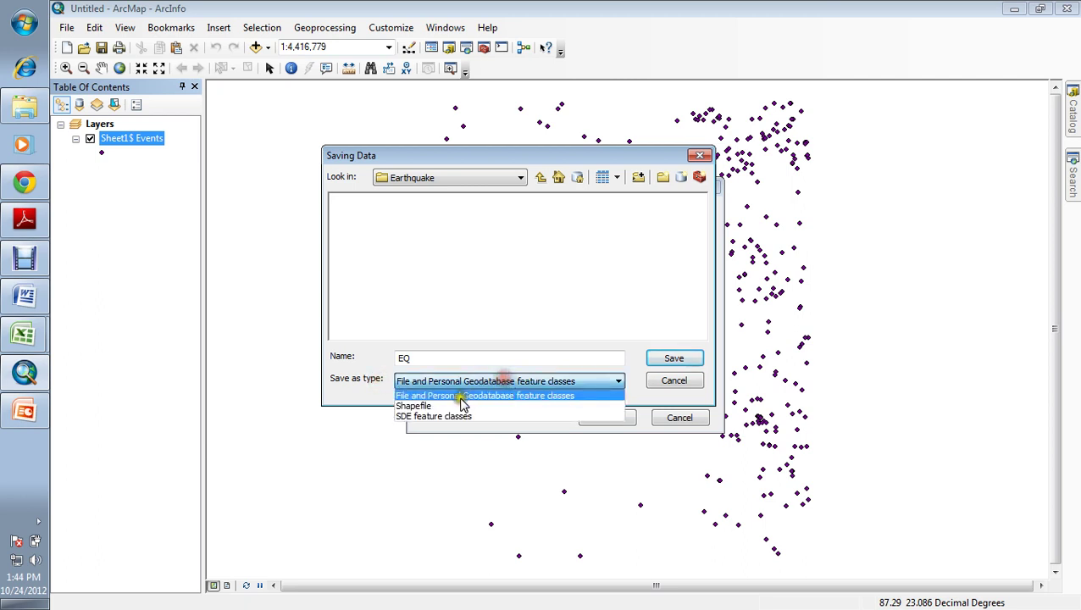
pyautogui.click(424, 406)
pyautogui.click(360, 375)
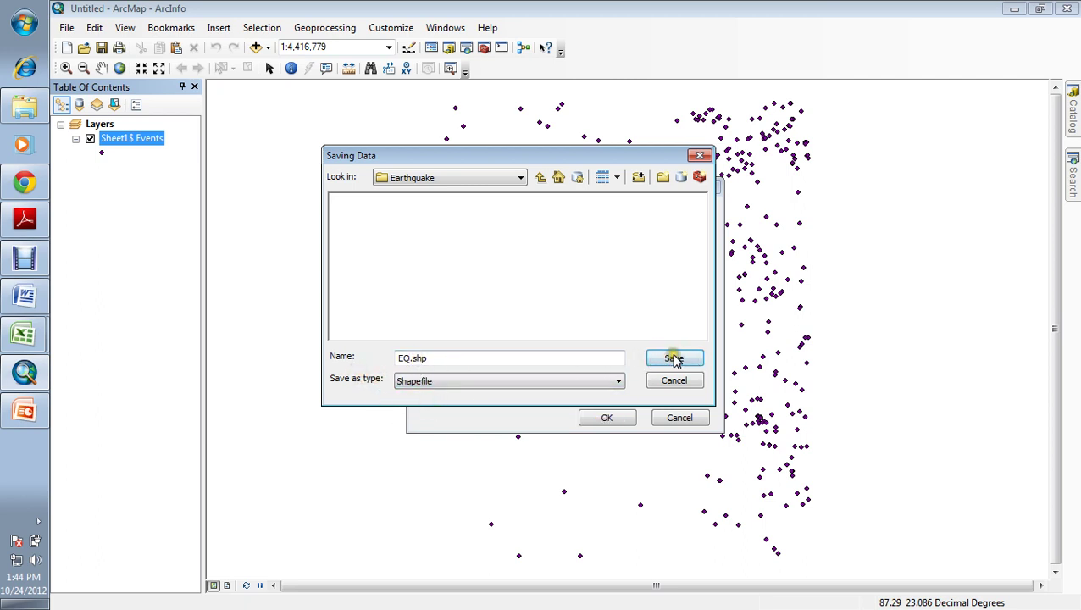
pyautogui.click(674, 360)
# Run the export and add the exported data to the map as a layer.
pyautogui.click(611, 415)
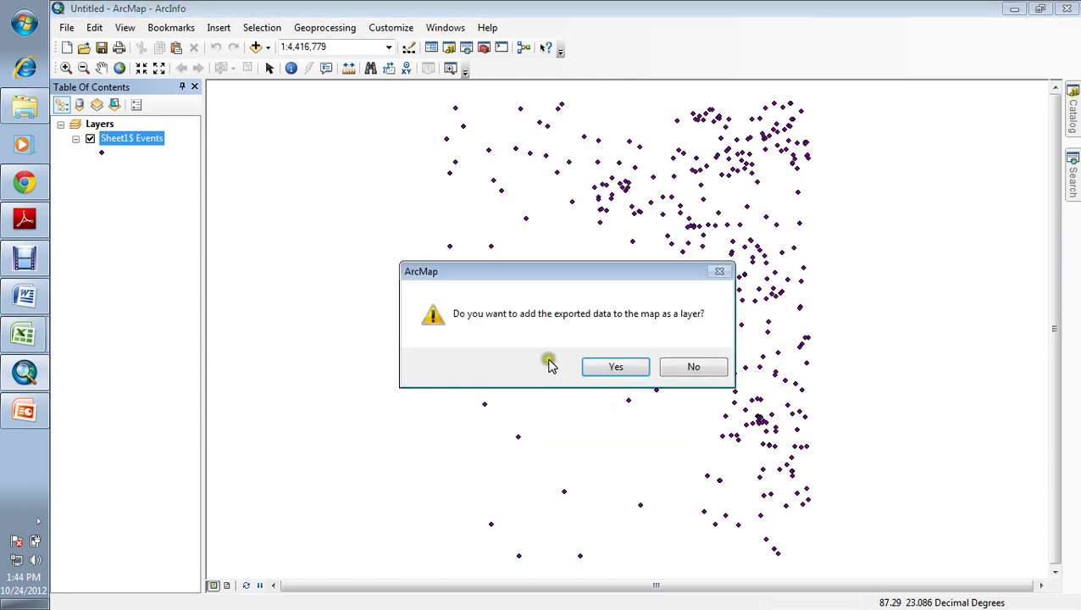
pyautogui.moveTo(480, 272); pyautogui.dragTo(399, 164)
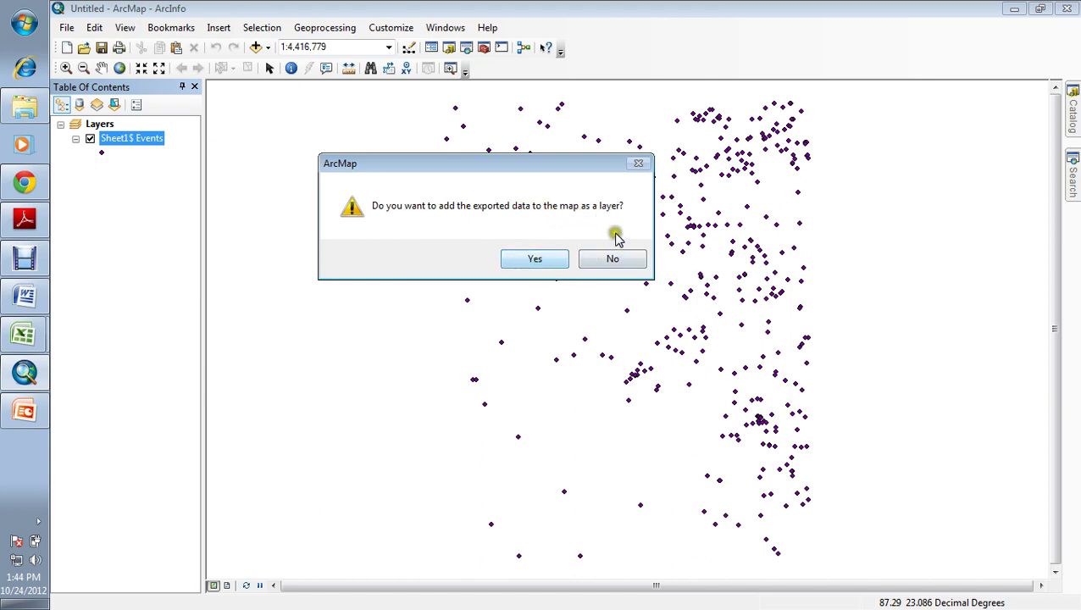
pyautogui.click(537, 260)
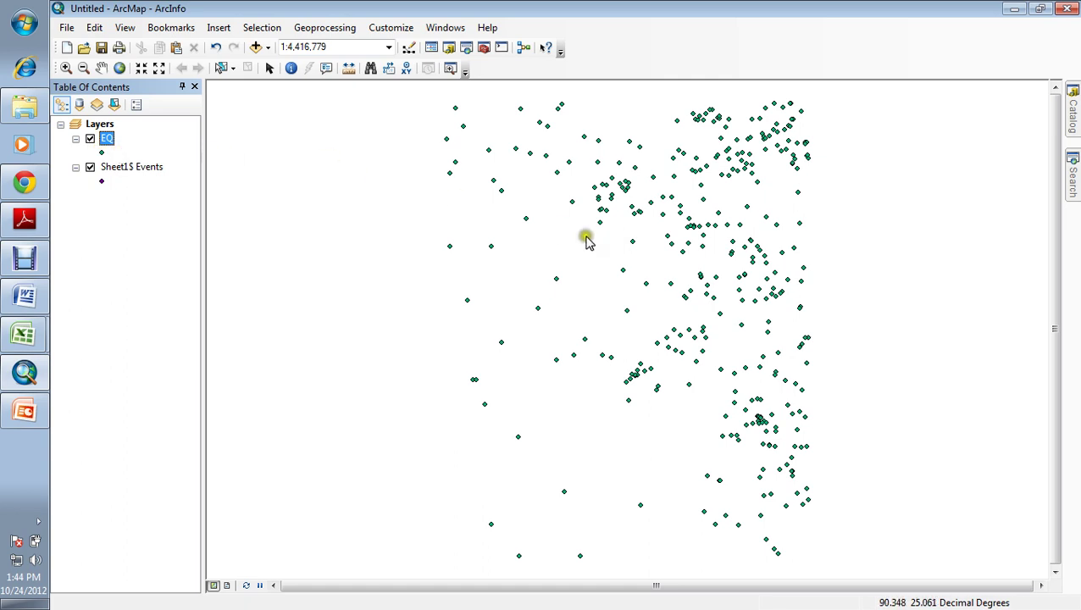
# Remove the Sheet1$ Events layer from the map.
pyautogui.click(112, 141)
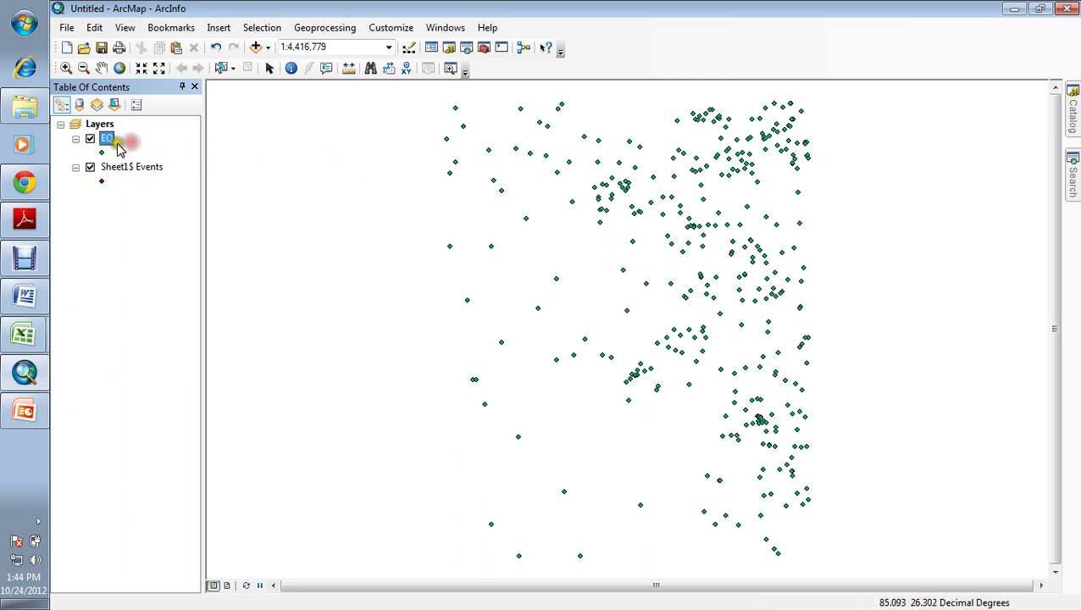
pyautogui.click(152, 168)
pyautogui.rightClick(155, 170)
pyautogui.click(177, 191)
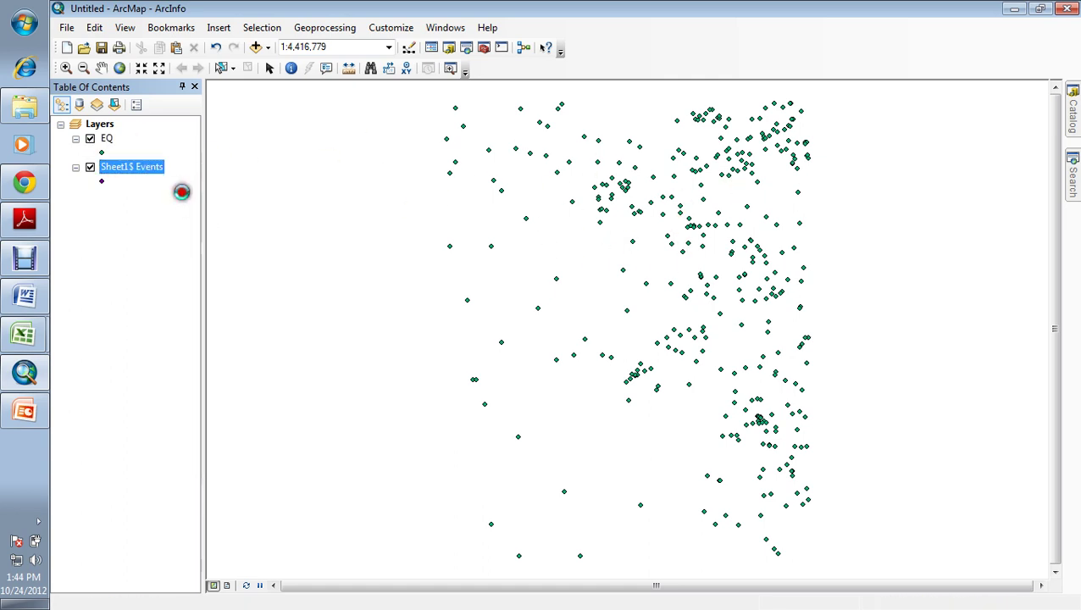
# Open the EQ layer's attribute table, widen the FID column and examine the records, from ORIG_TIME across to Shape and FID.
pyautogui.click(108, 140)
pyautogui.rightClick(109, 142)
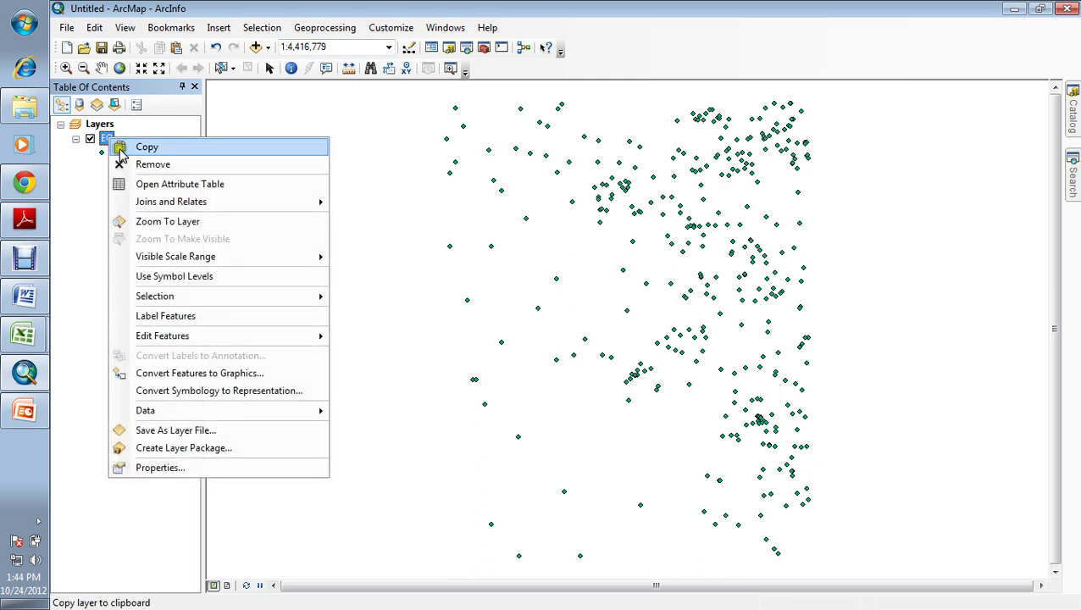
pyautogui.click(219, 186)
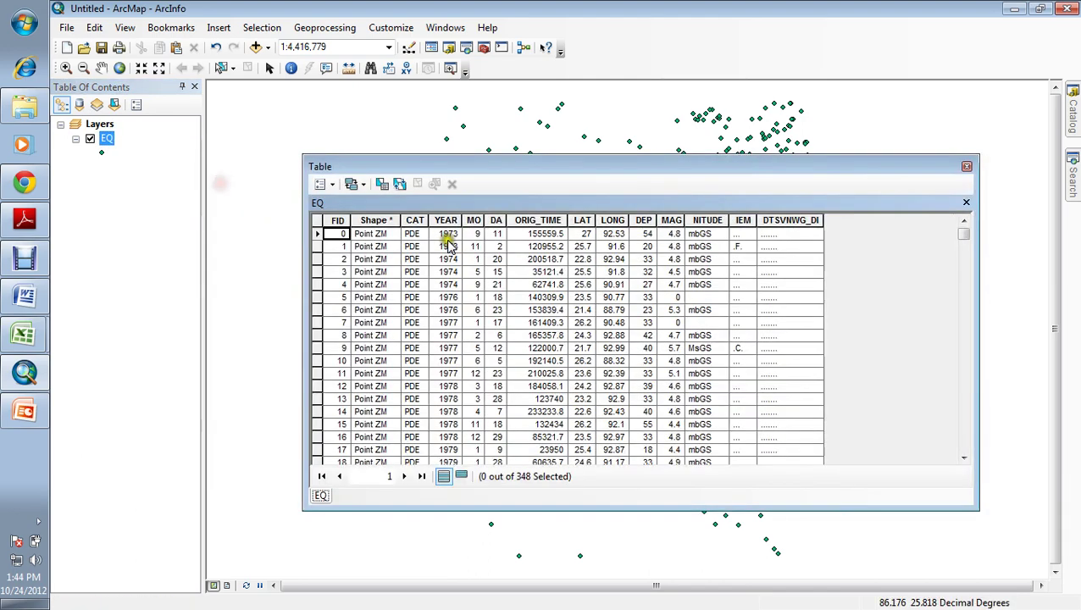
pyautogui.scroll(-12, 617, 310)
pyautogui.scroll(-8, 622, 316)
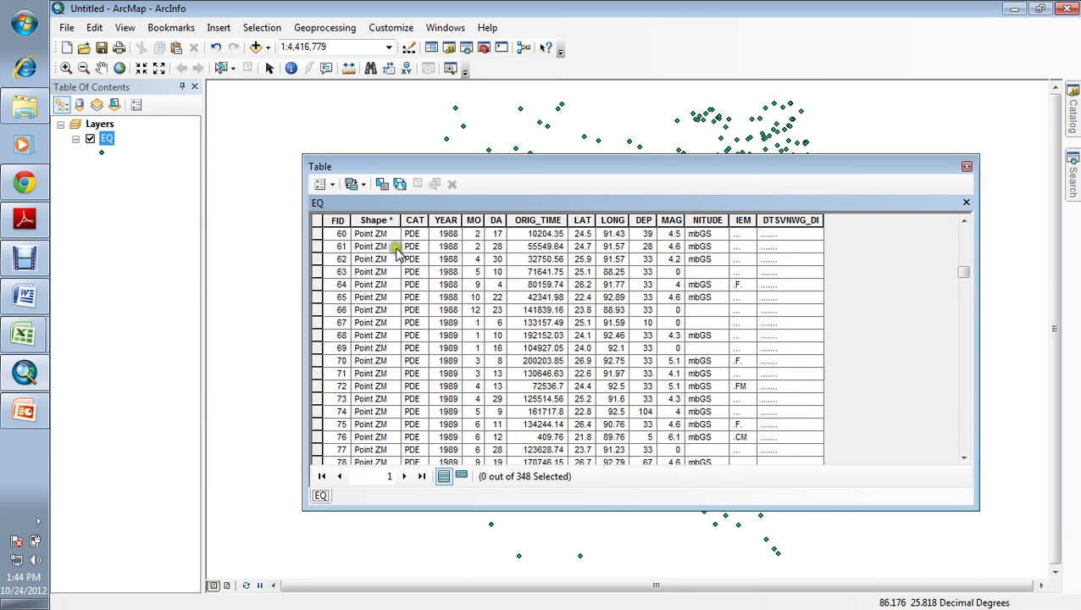
pyautogui.moveTo(351, 220); pyautogui.dragTo(375, 222)
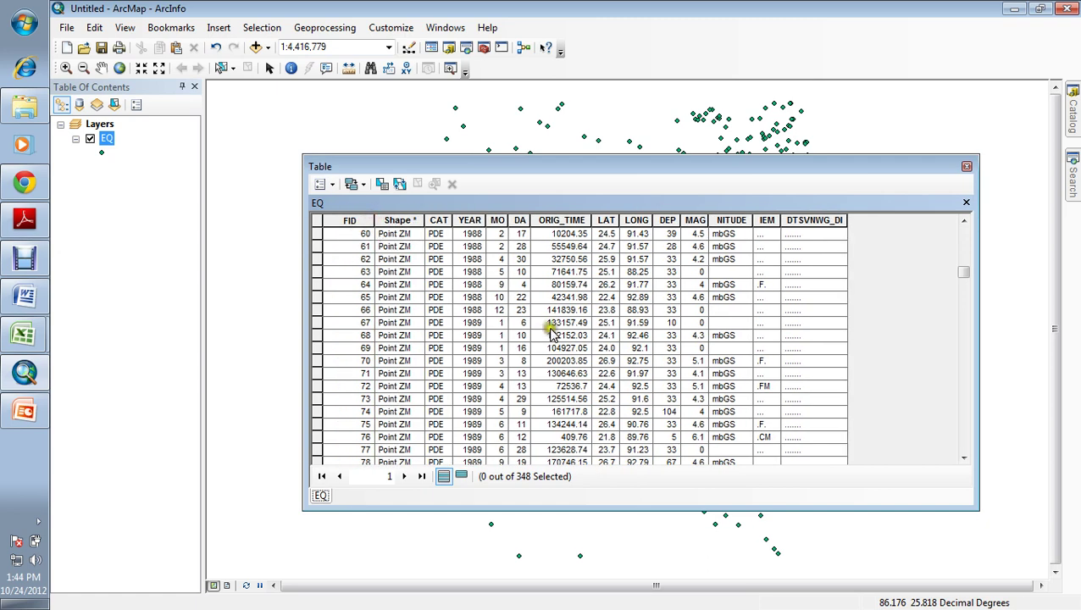
pyautogui.moveTo(963, 271); pyautogui.dragTo(926, 231)
pyautogui.click(561, 232)
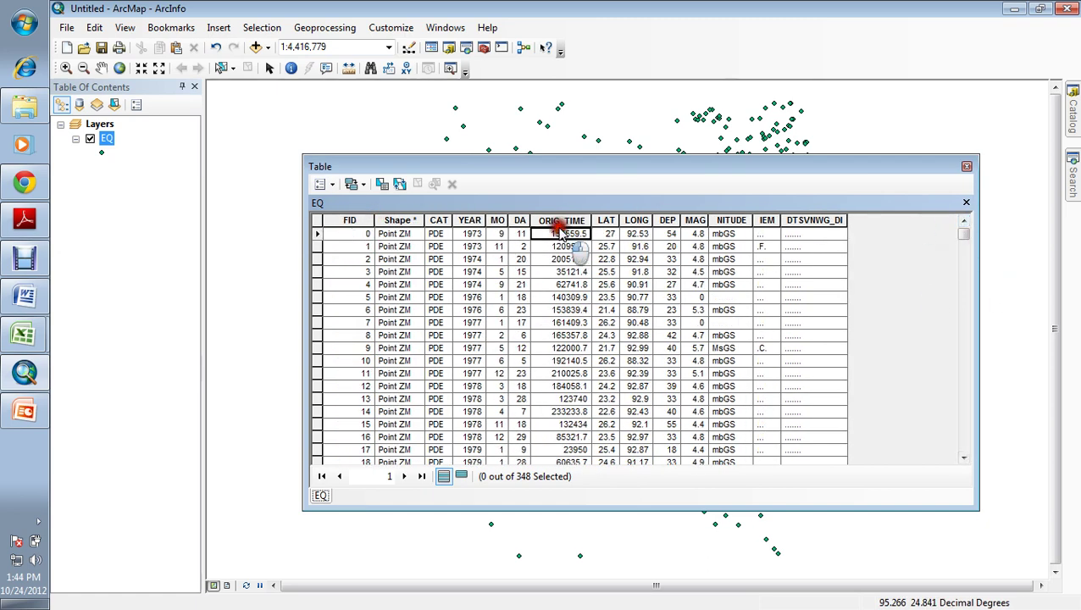
pyautogui.click(472, 235)
pyautogui.click(432, 234)
pyautogui.click(383, 236)
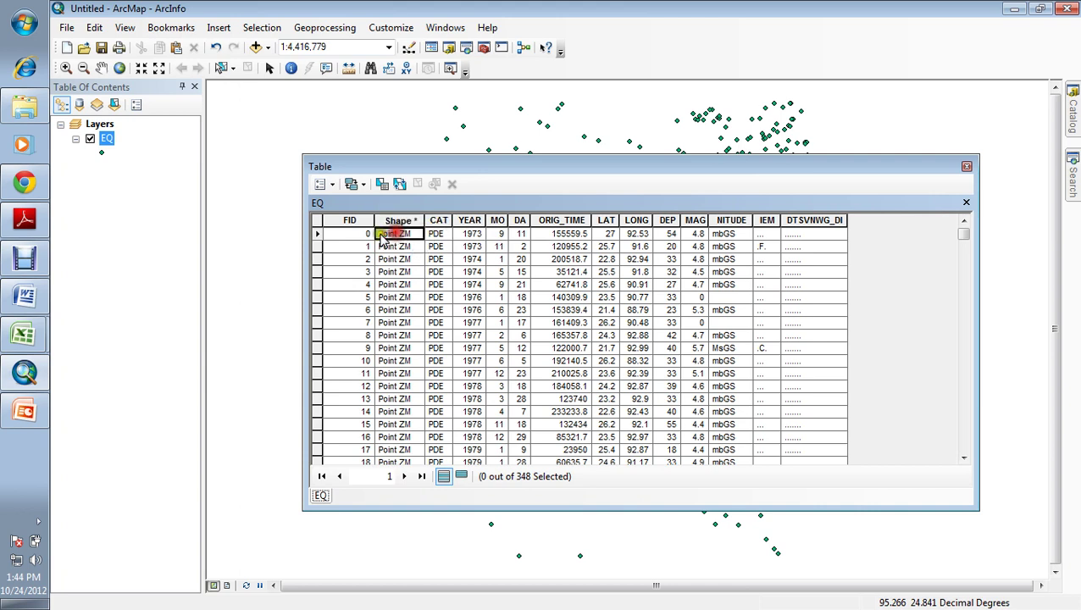
pyautogui.click(361, 235)
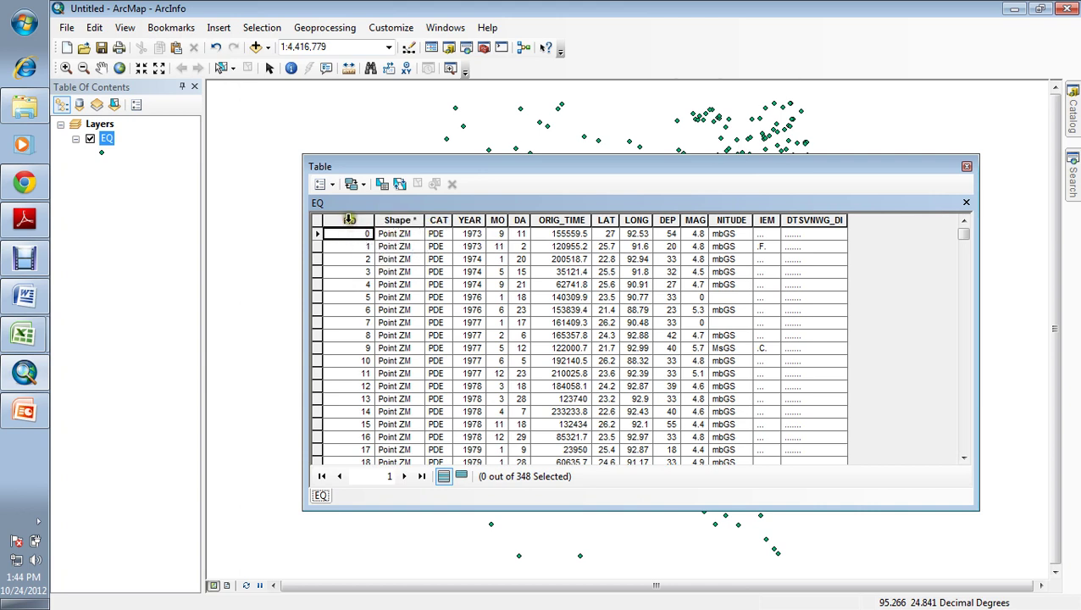
# Examine the EQ table's records by FID, check the LAT column, and close the attribute table.
pyautogui.moveTo(355, 247); pyautogui.dragTo(366, 374)
pyautogui.click(498, 348)
pyautogui.scroll(-6, 692, 340)
pyautogui.scroll(6, 697, 339)
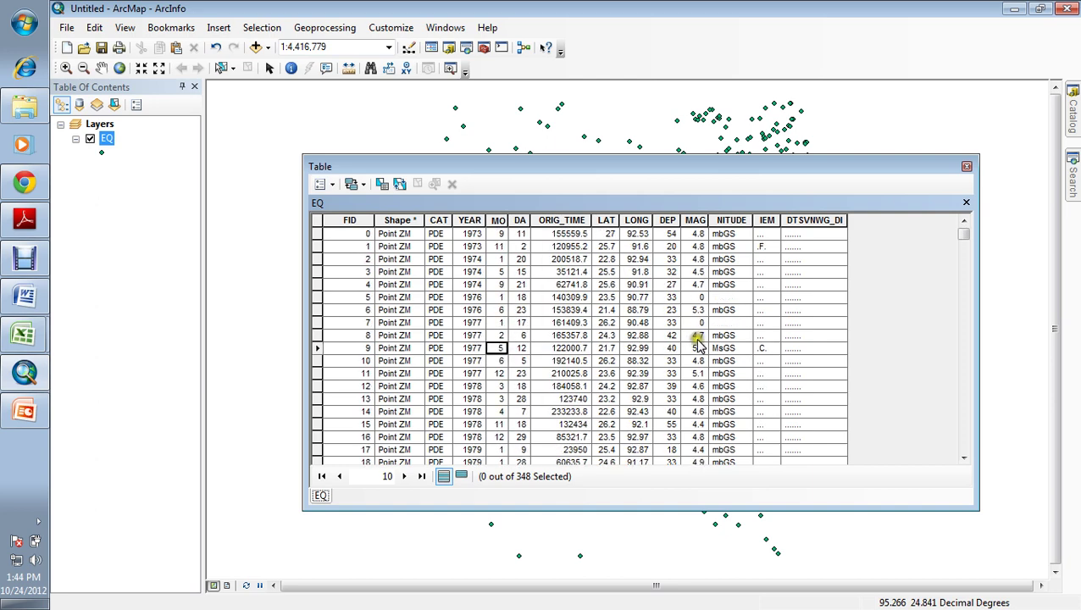
pyautogui.click(598, 220)
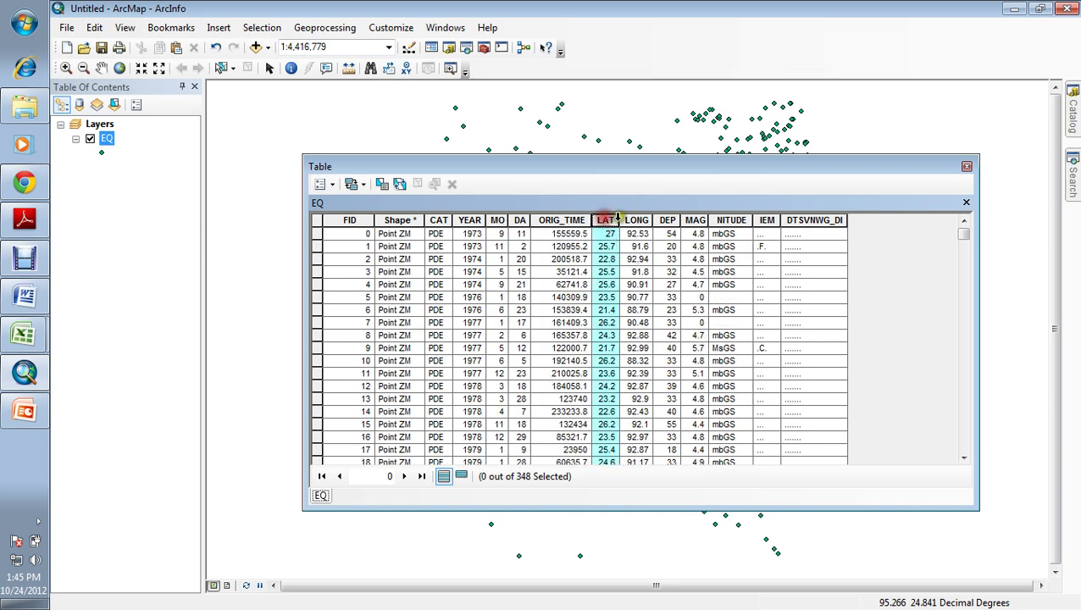
pyautogui.click(965, 167)
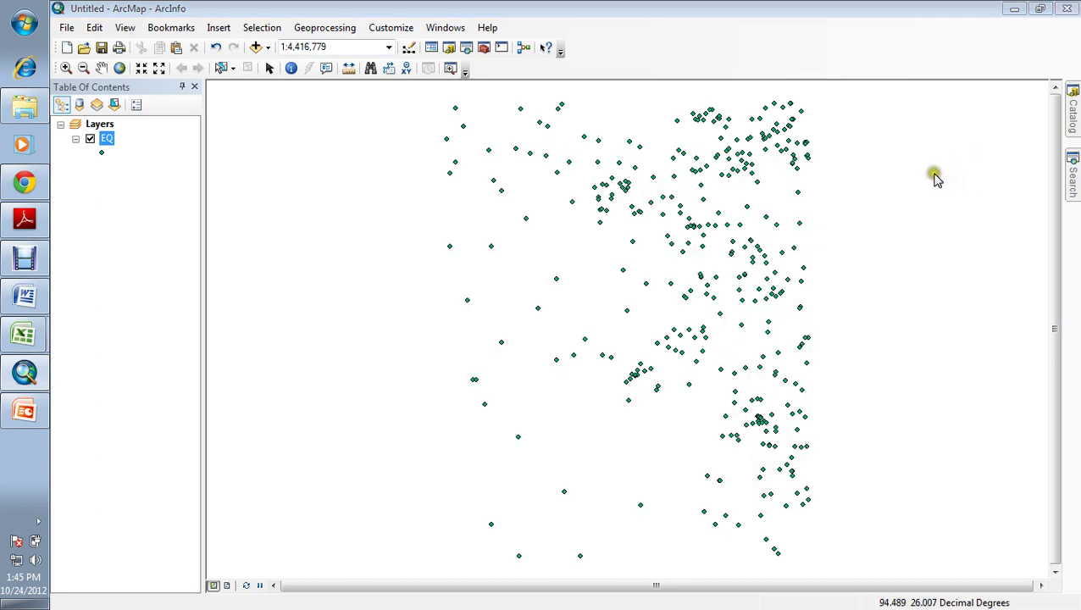
# Check the current coordinate system and datum in the data frame's properties without changing them.
pyautogui.click(125, 27)
pyautogui.click(170, 209)
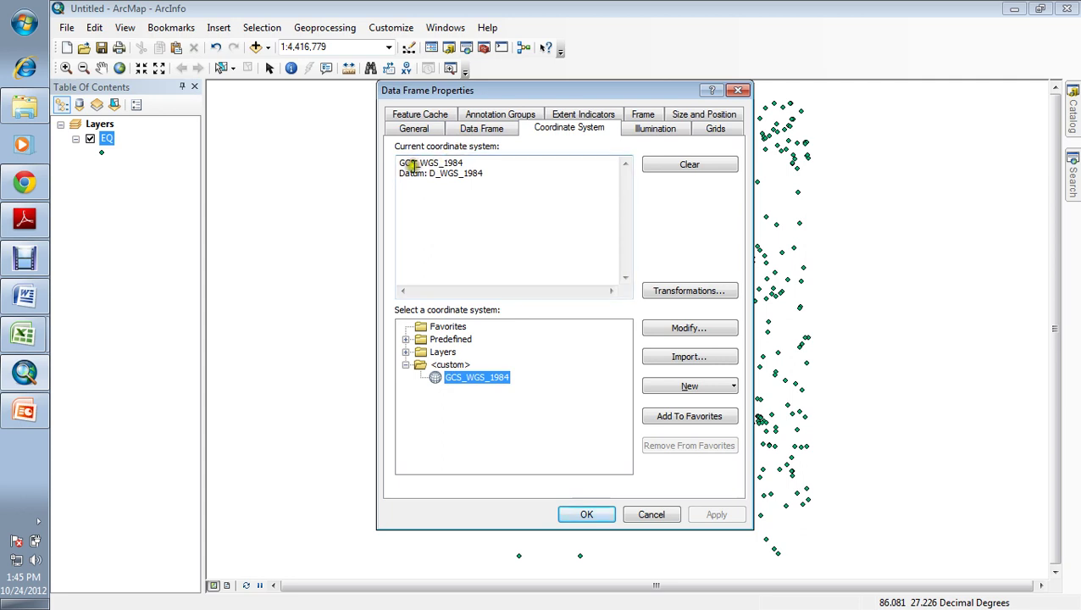
pyautogui.moveTo(397, 165); pyautogui.dragTo(505, 184)
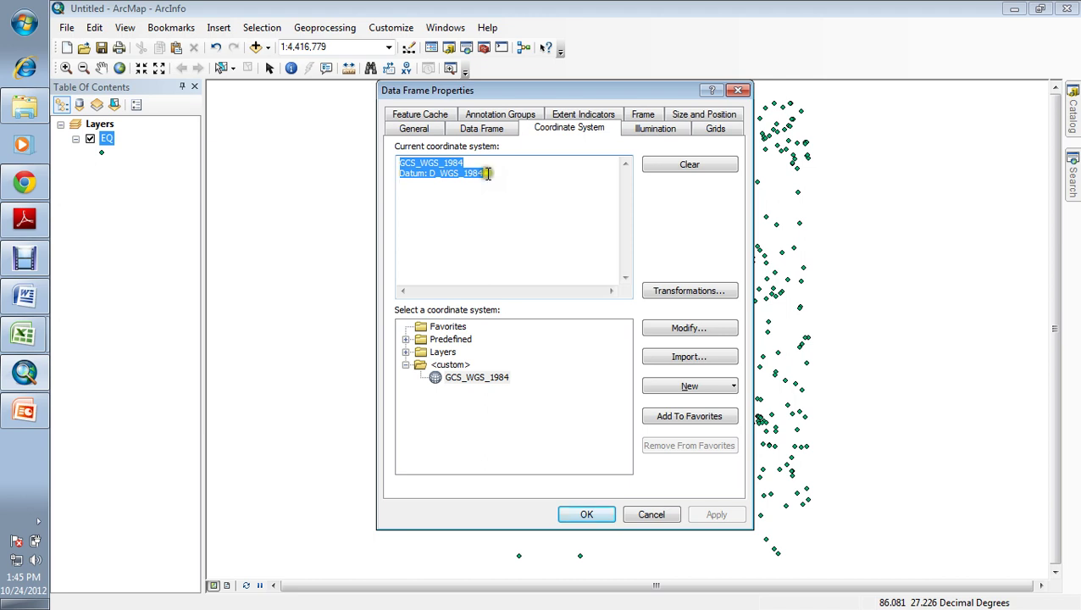
pyautogui.click(648, 514)
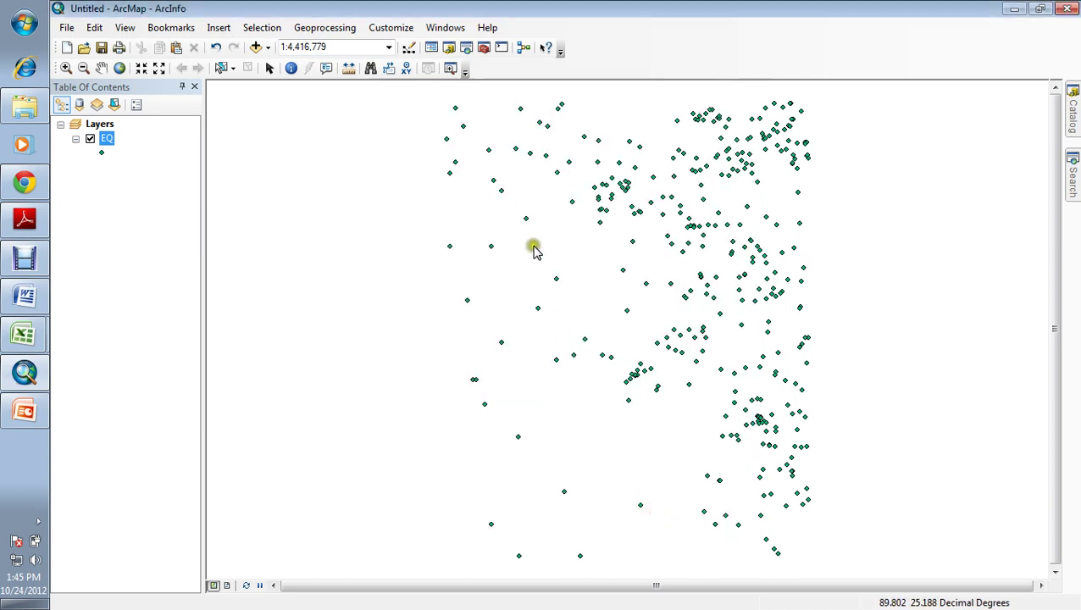
# Open the feature Project tool from Data Management's Projections and Transformations toolset and set EQ as its input dataset.
pyautogui.click(1071, 110)
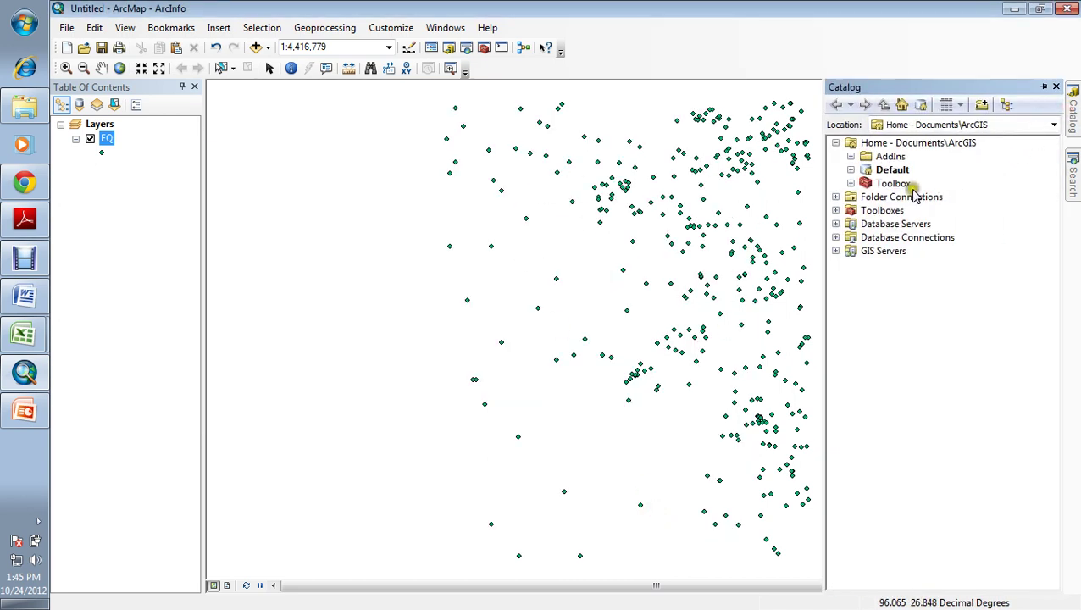
pyautogui.click(835, 210)
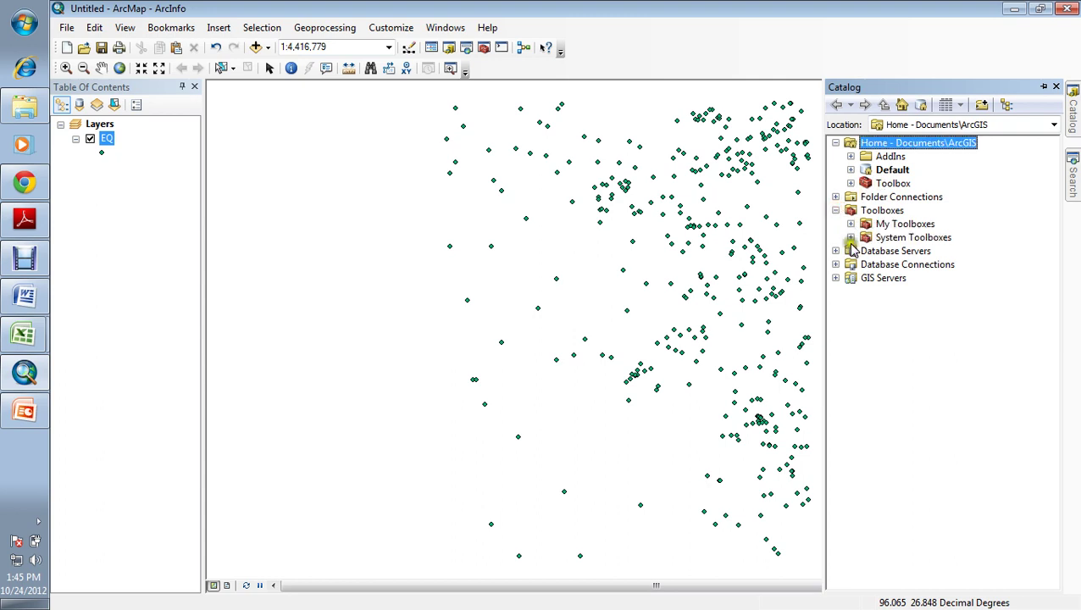
pyautogui.click(850, 237)
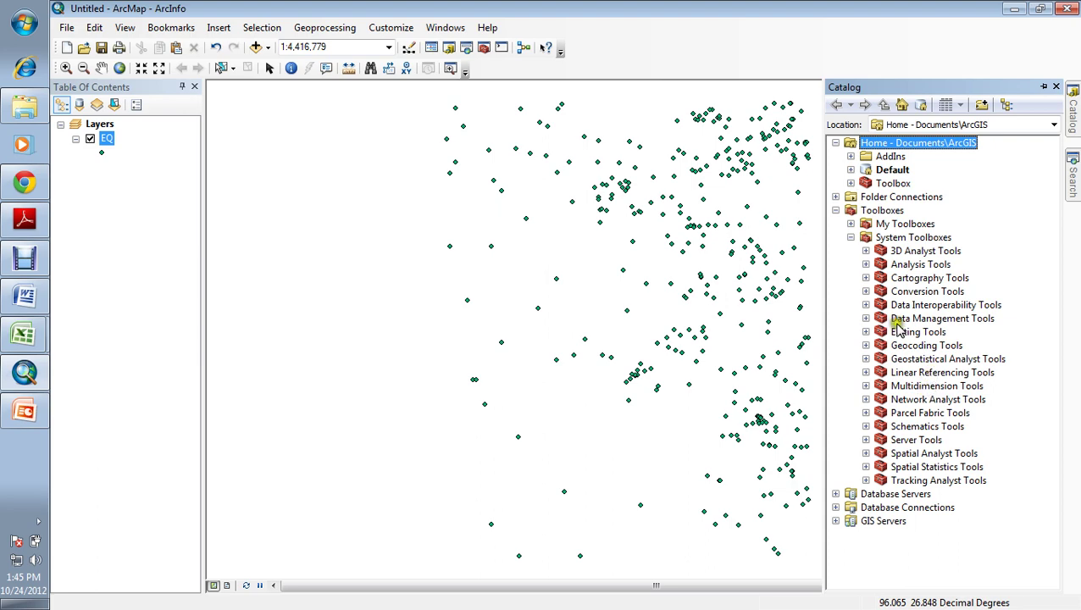
pyautogui.click(866, 317)
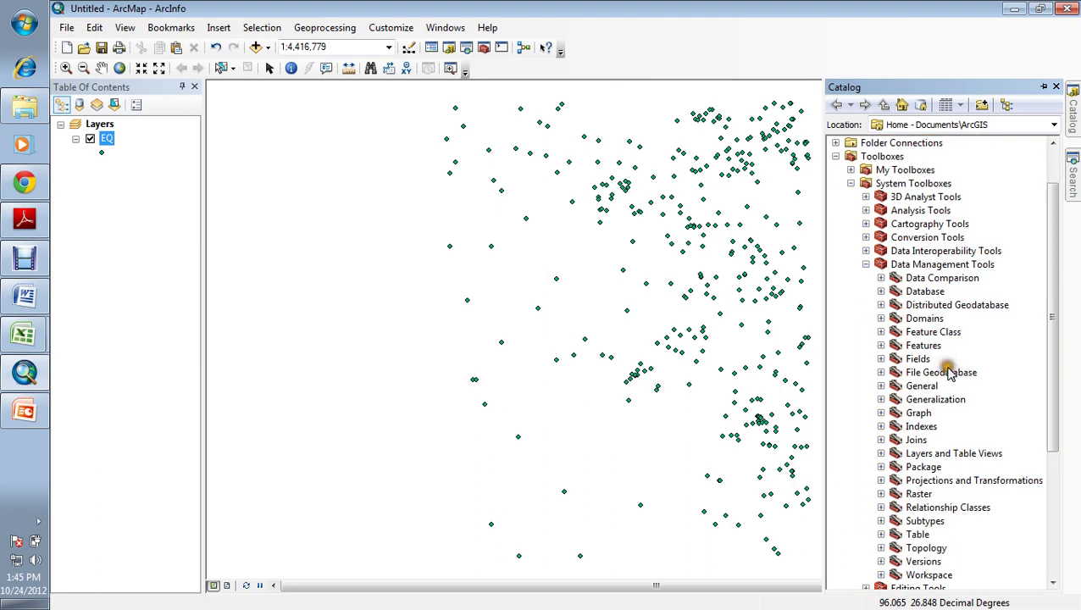
pyautogui.click(881, 480)
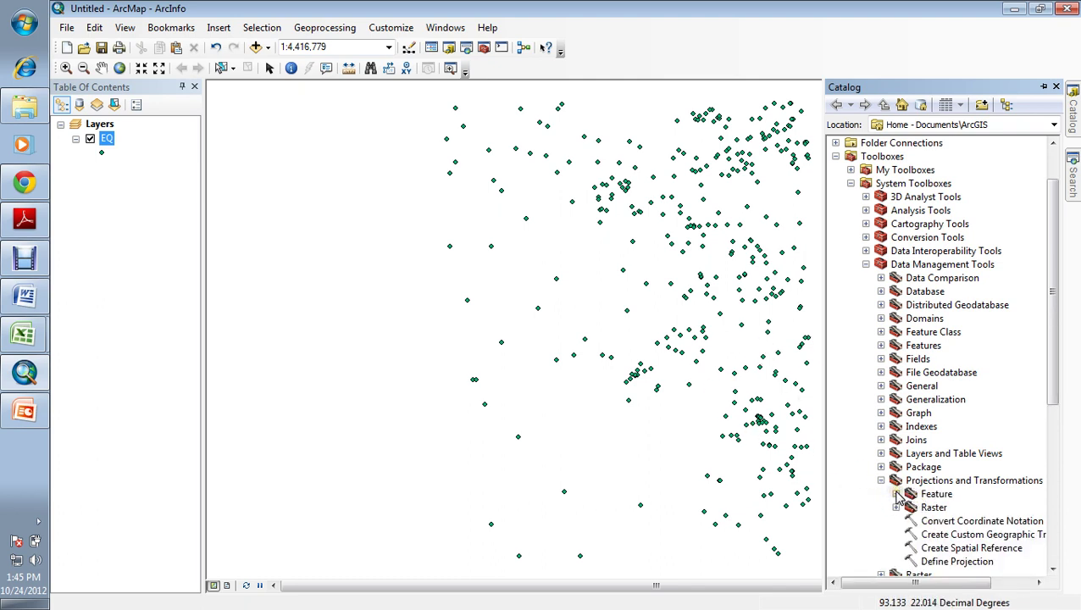
pyautogui.click(896, 494)
pyautogui.click(950, 520)
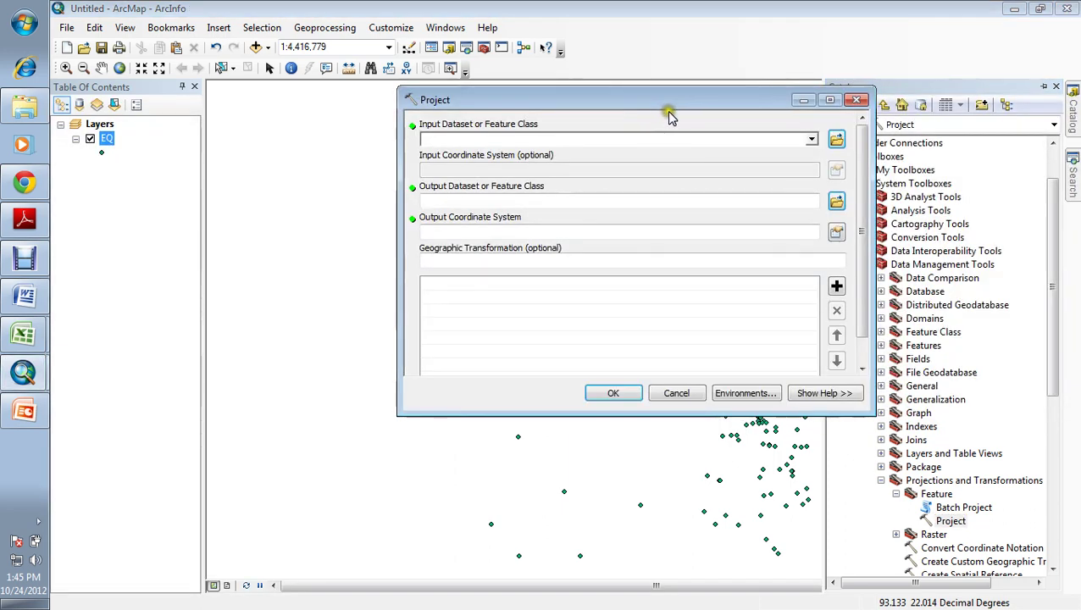
pyautogui.moveTo(674, 99); pyautogui.dragTo(581, 128)
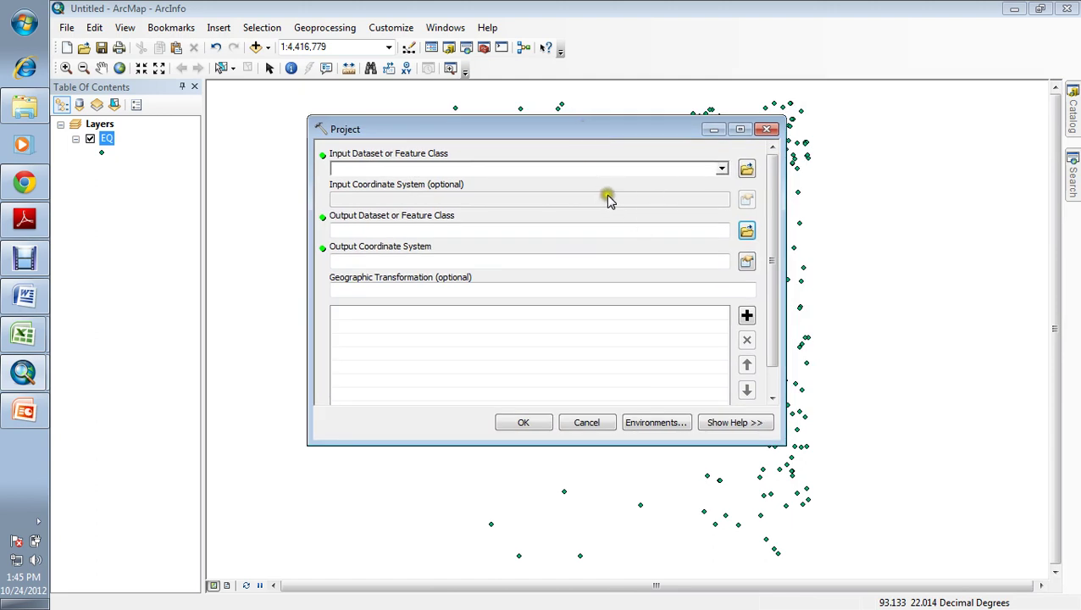
pyautogui.click(722, 169)
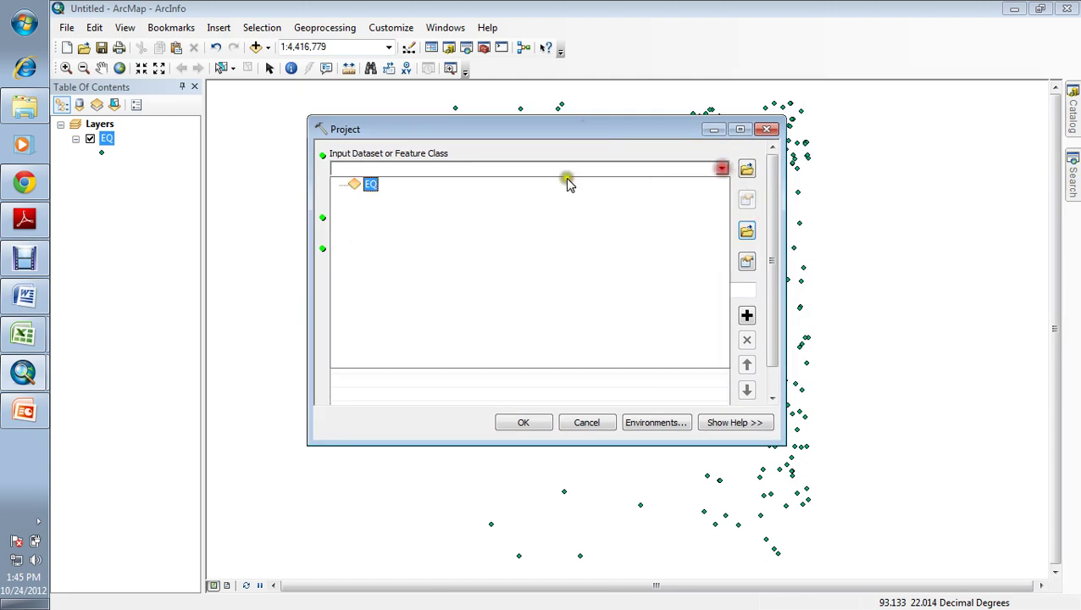
pyautogui.click(362, 182)
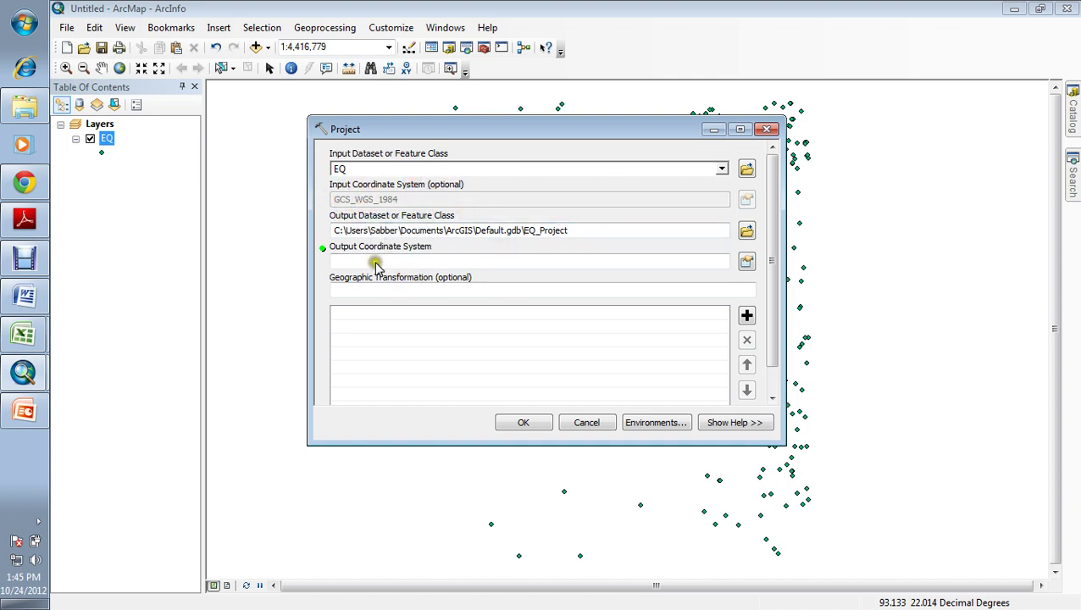
# Set the output coordinate system to the predefined projected system WGS 1984 UTM Zone 45N, Northern Hemisphere.
pyautogui.click(417, 259)
pyautogui.click(745, 261)
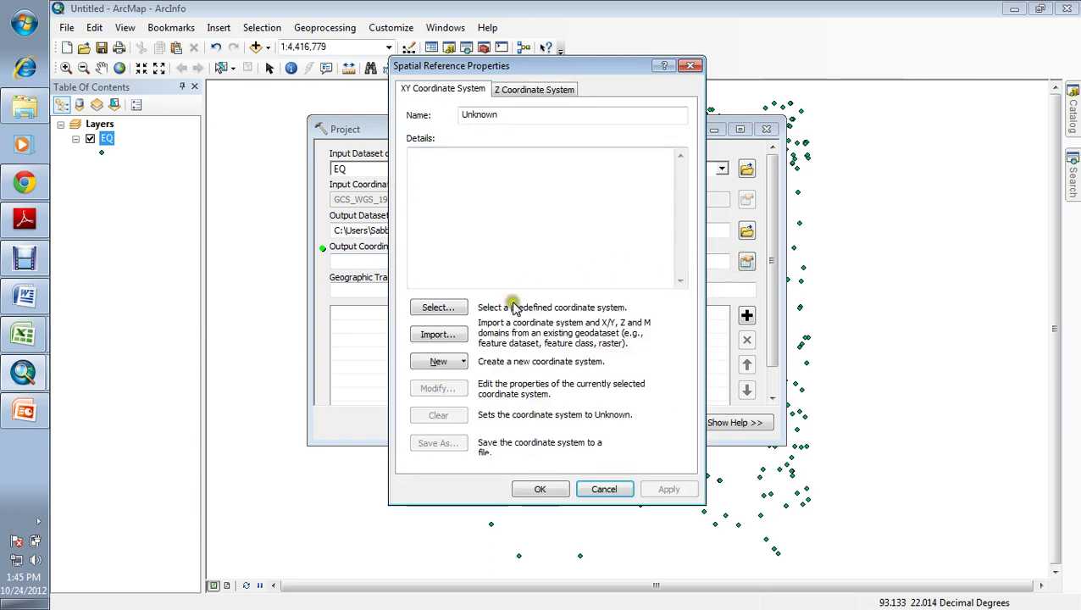
pyautogui.click(436, 307)
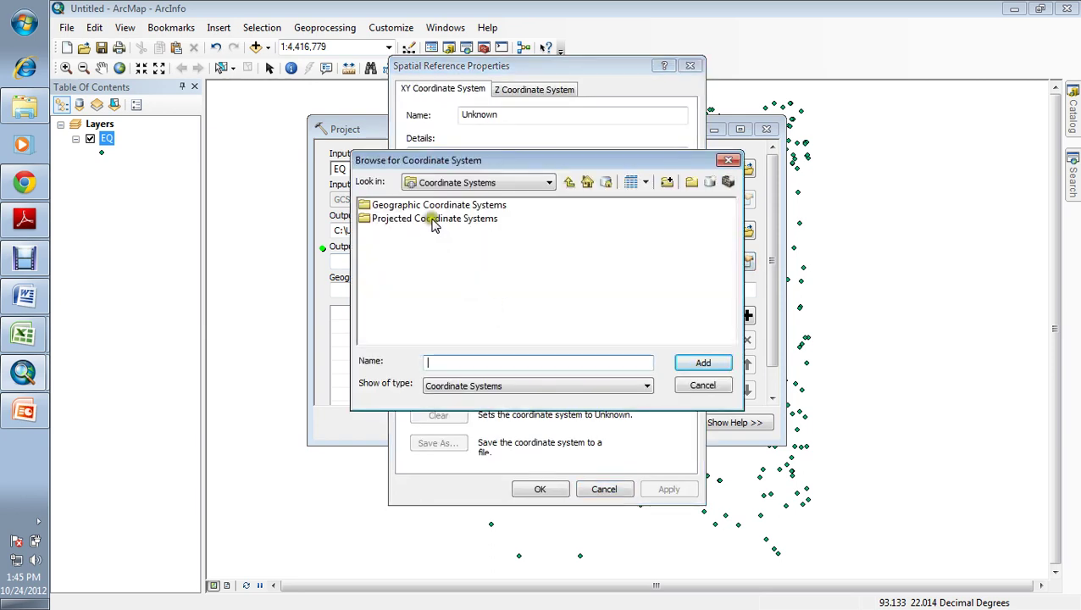
pyautogui.doubleClick(432, 221)
pyautogui.doubleClick(380, 313)
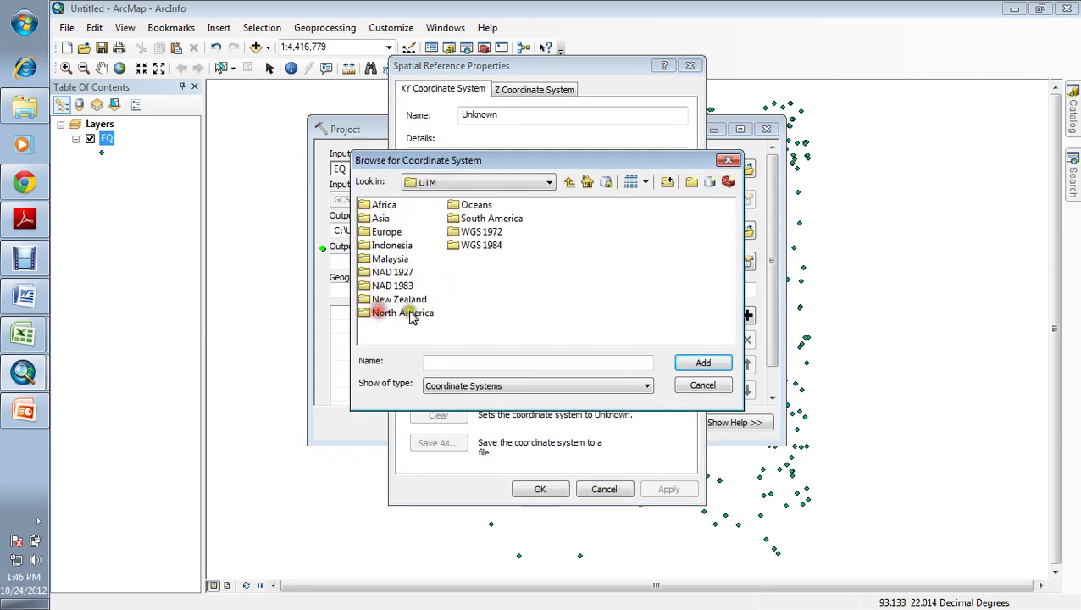
pyautogui.doubleClick(476, 246)
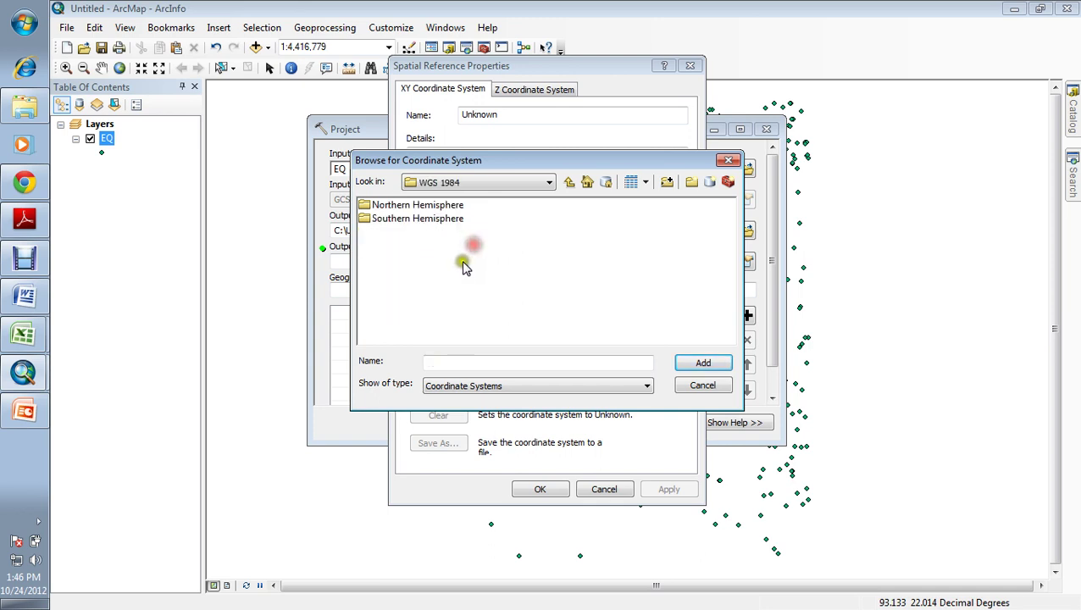
pyautogui.doubleClick(416, 206)
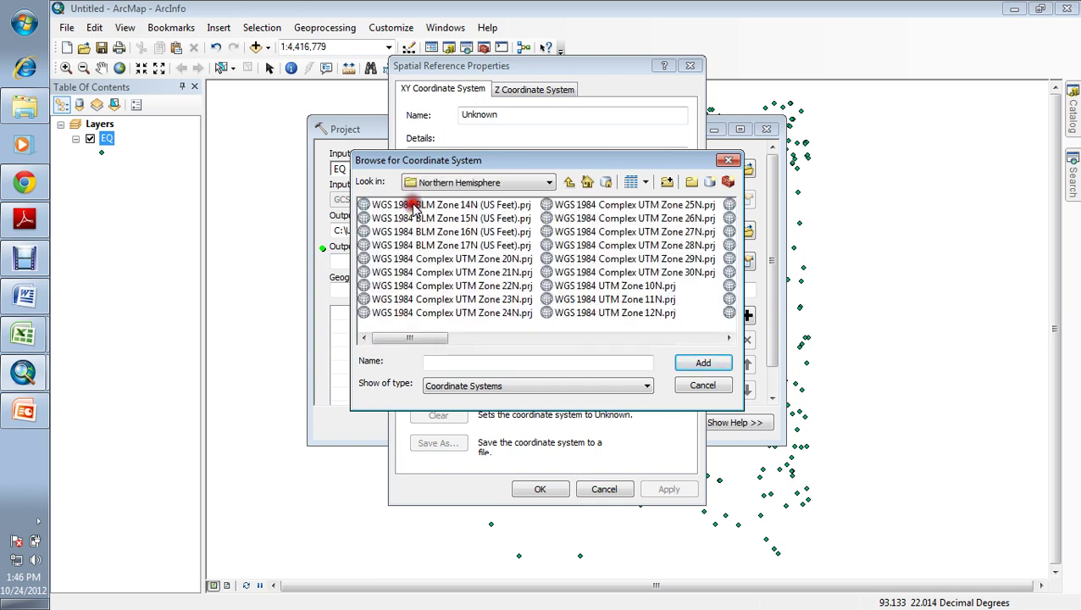
pyautogui.moveTo(433, 340); pyautogui.dragTo(607, 342)
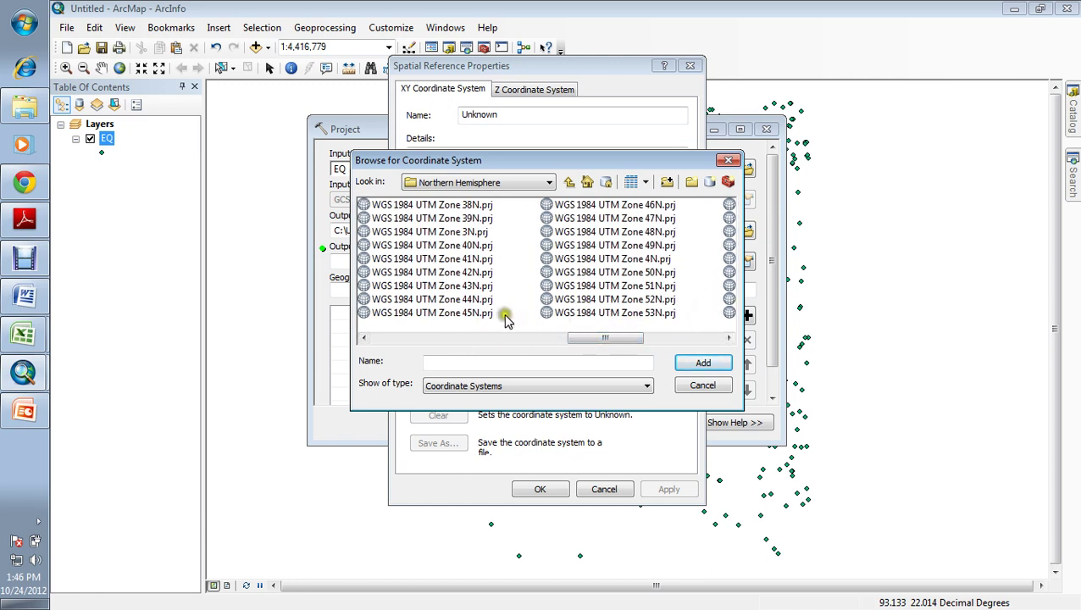
pyautogui.click(470, 312)
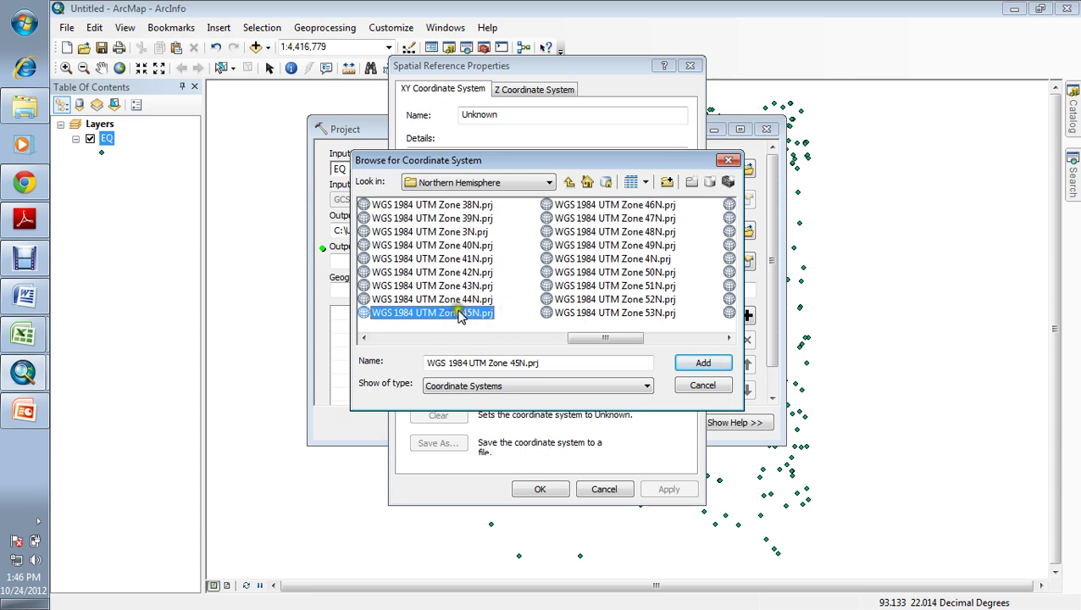
pyautogui.click(701, 361)
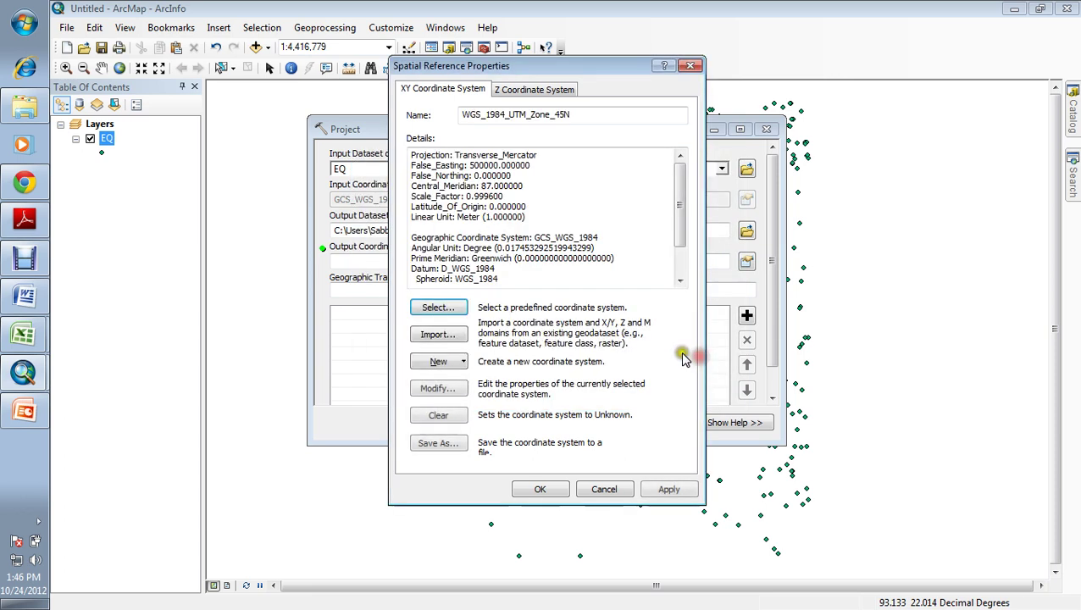
pyautogui.click(543, 488)
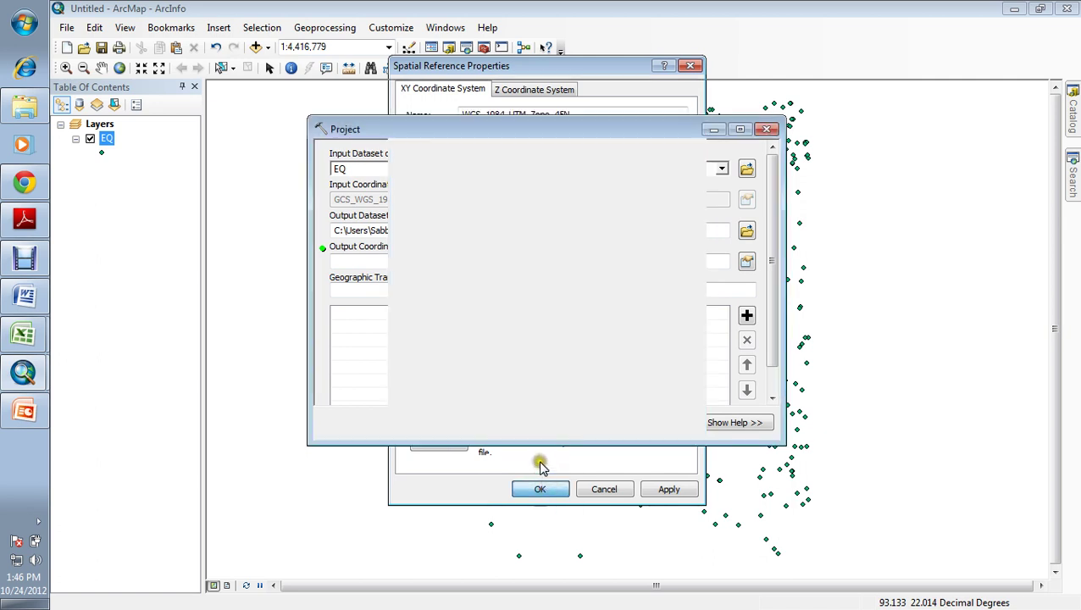
# For the output dataset, browse to the Desktop's Earthquake folder and create a folder named Projected data in it.
pyautogui.click(746, 231)
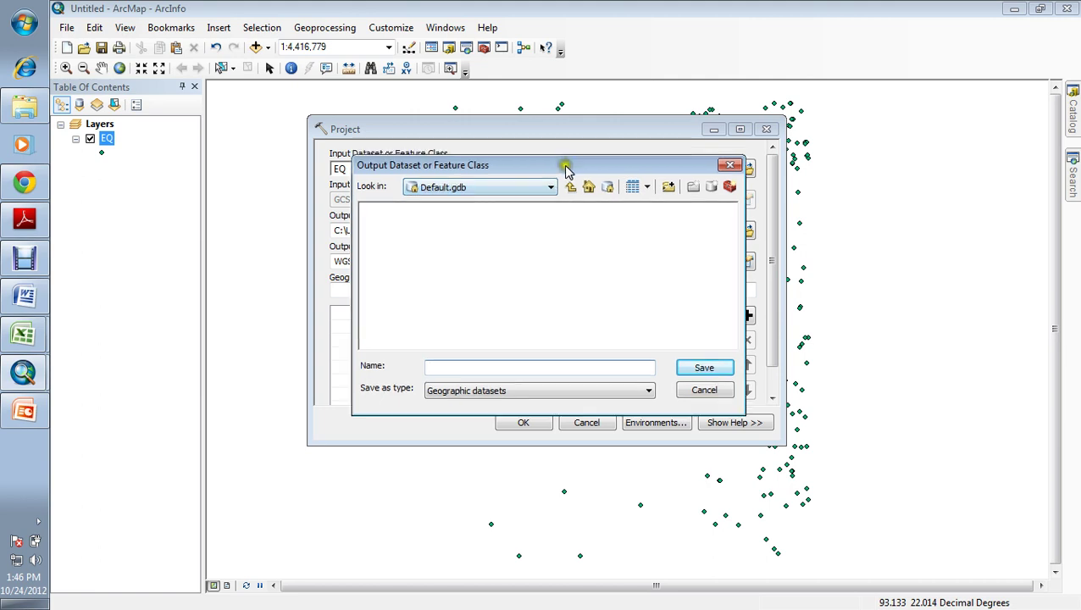
pyautogui.moveTo(560, 162); pyautogui.dragTo(536, 251)
pyautogui.click(537, 273)
pyautogui.click(483, 338)
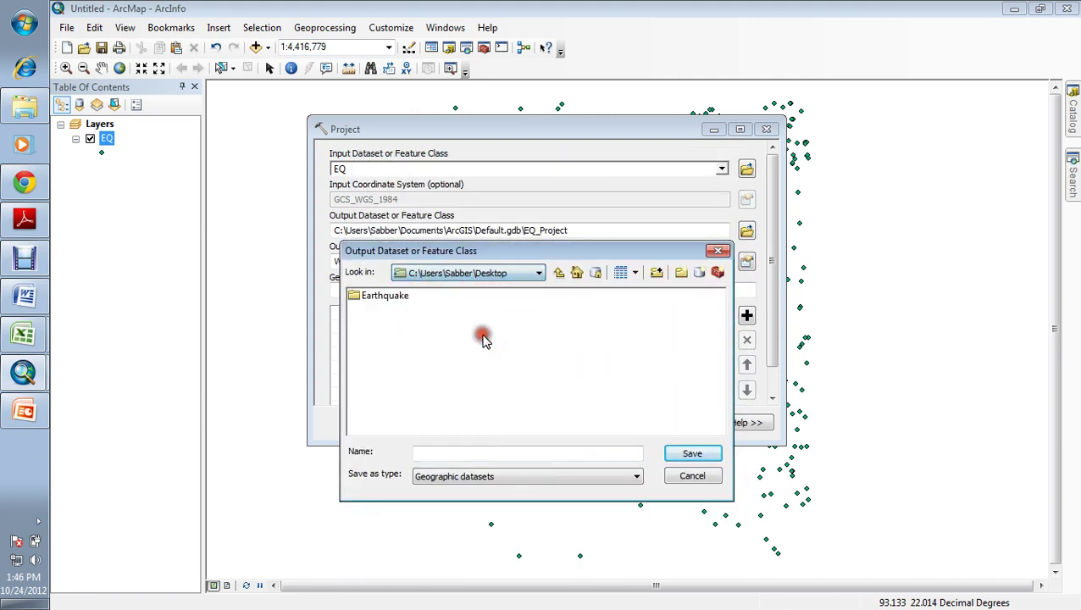
pyautogui.doubleClick(393, 295)
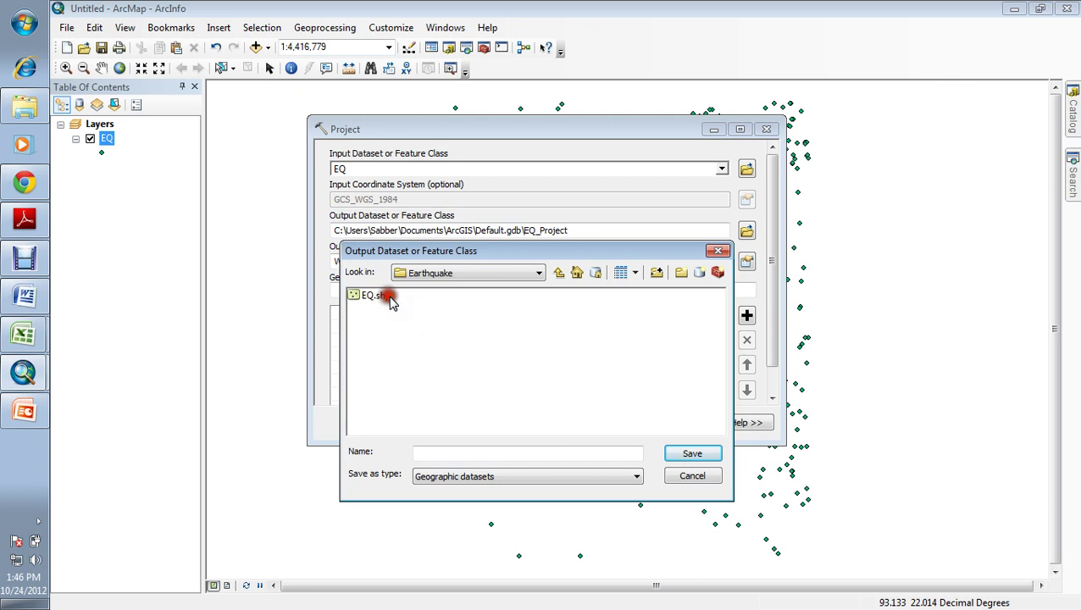
pyautogui.click(681, 272)
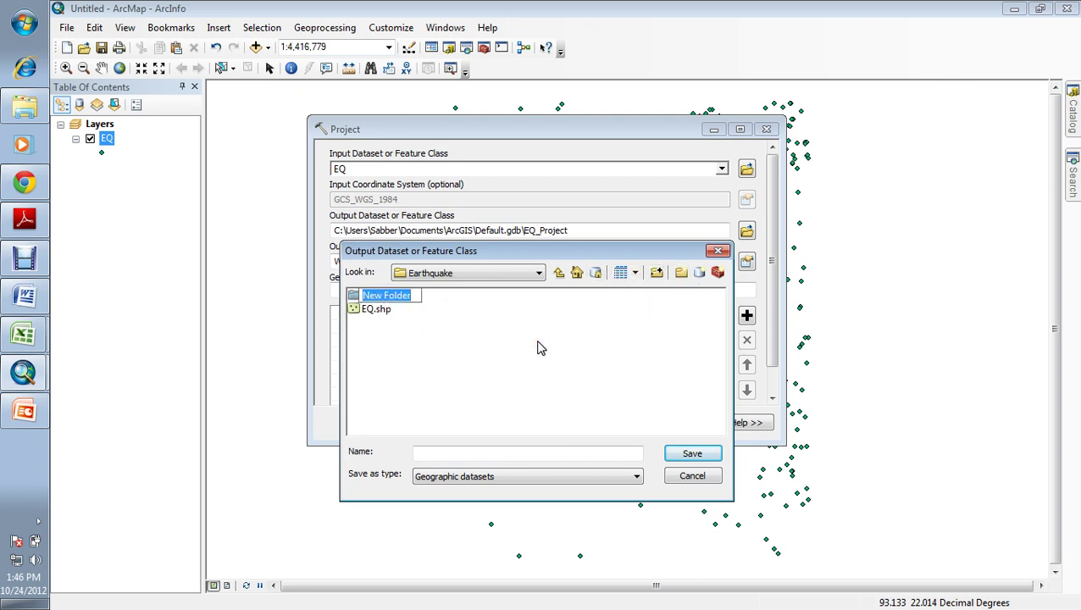
pyautogui.write('Projected data')
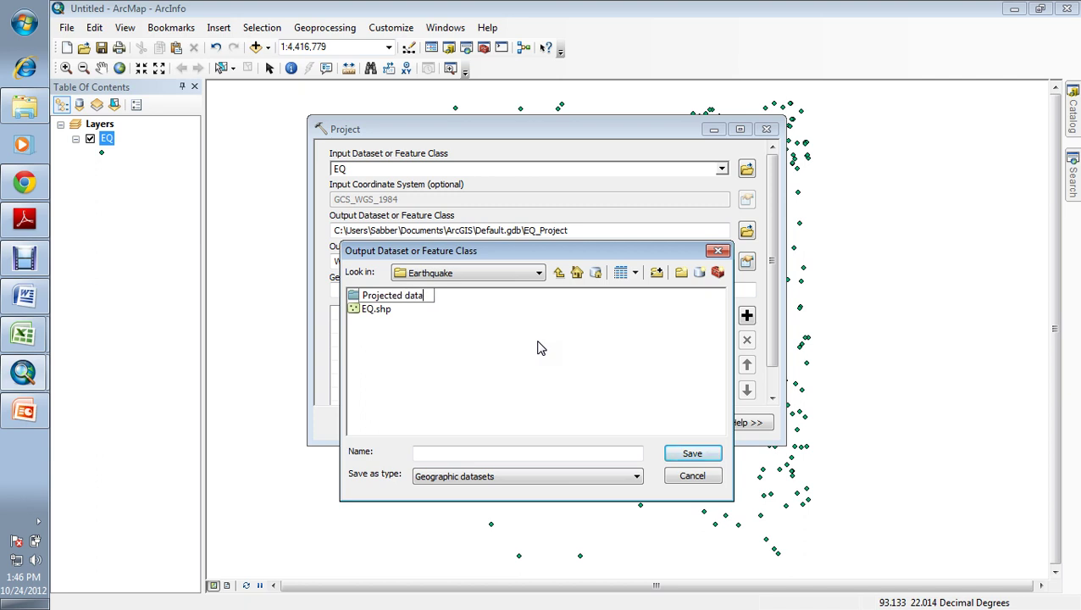
pyautogui.click(526, 362)
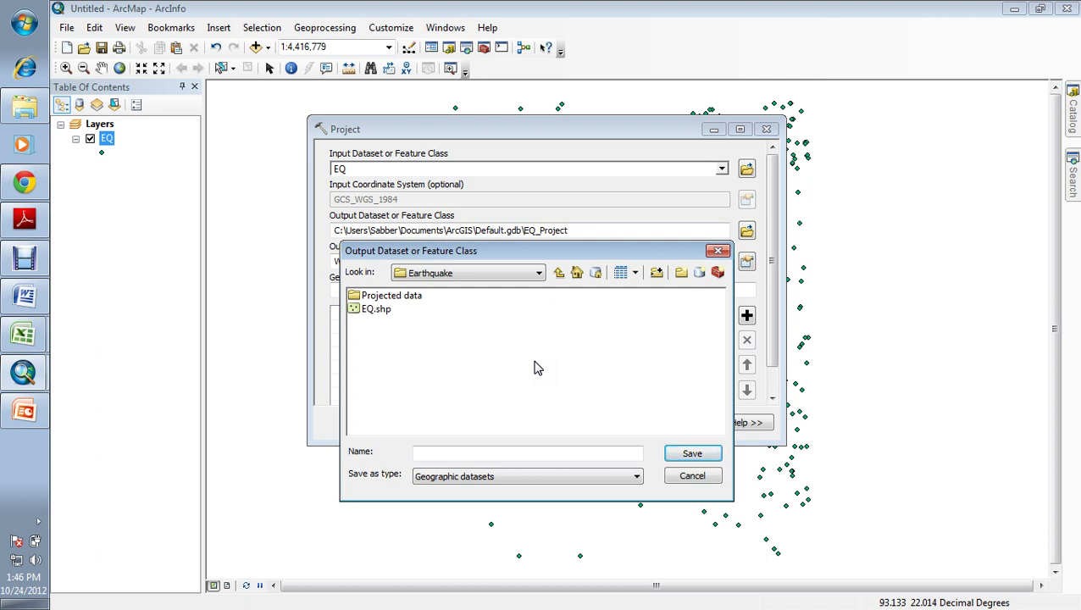
# Set the output to P_EQ inside the Projected data folder and run the projection.
pyautogui.doubleClick(403, 296)
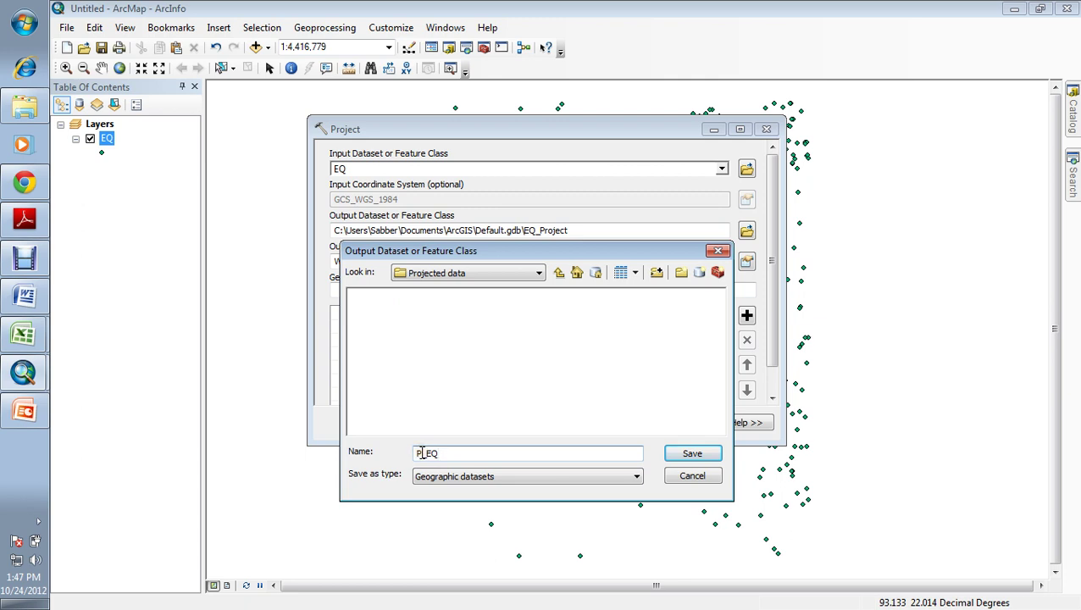
pyautogui.click(682, 453)
pyautogui.click(686, 455)
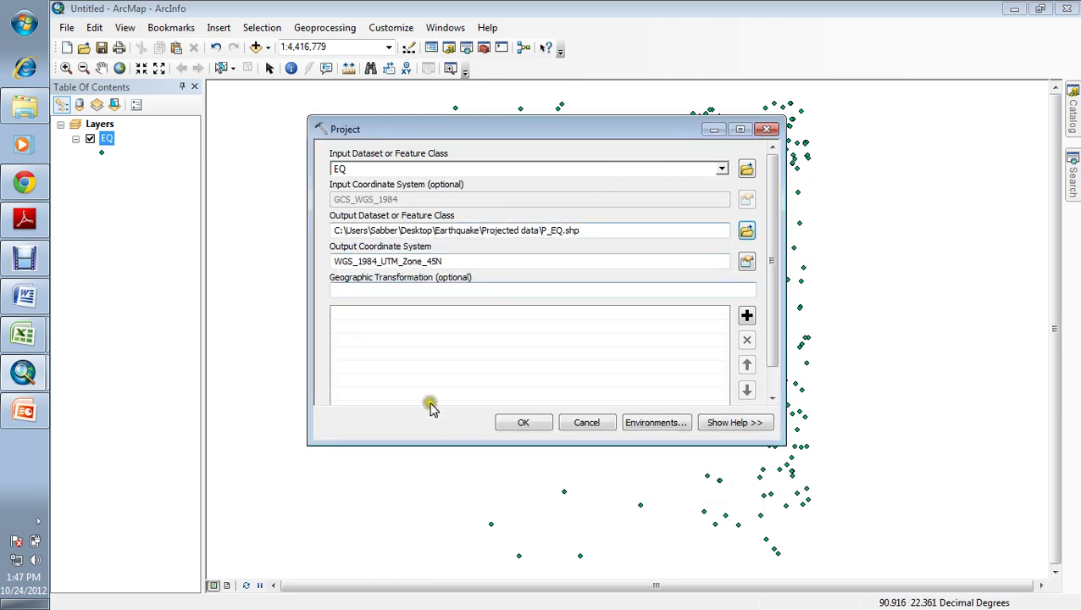
pyautogui.click(522, 423)
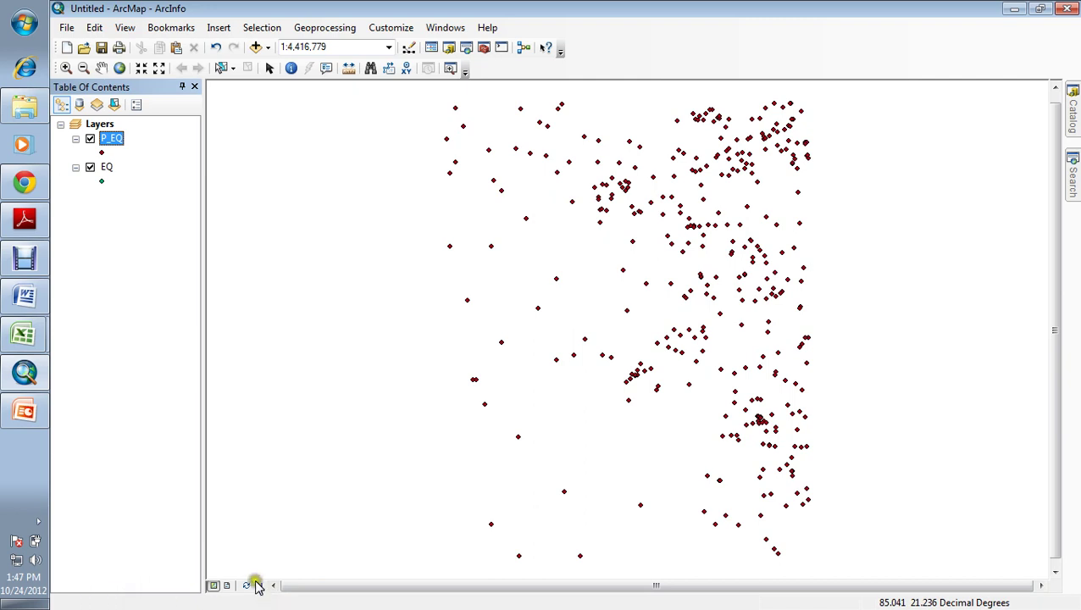
# Exit ArcMap and answer the prompt about saving changes to the untitled map.
pyautogui.click(1066, 8)
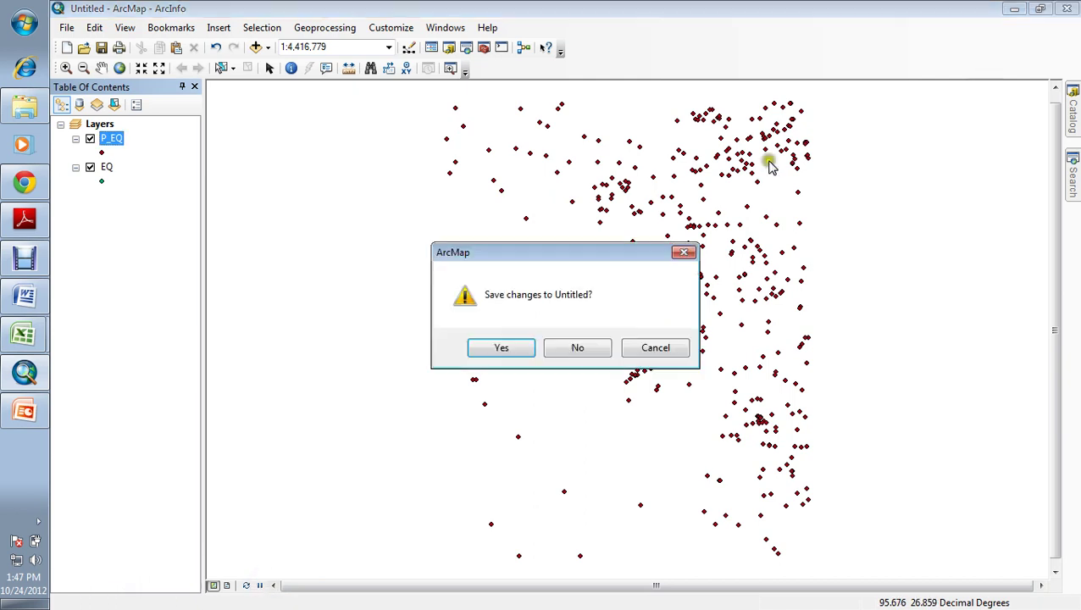
pyautogui.click(513, 355)
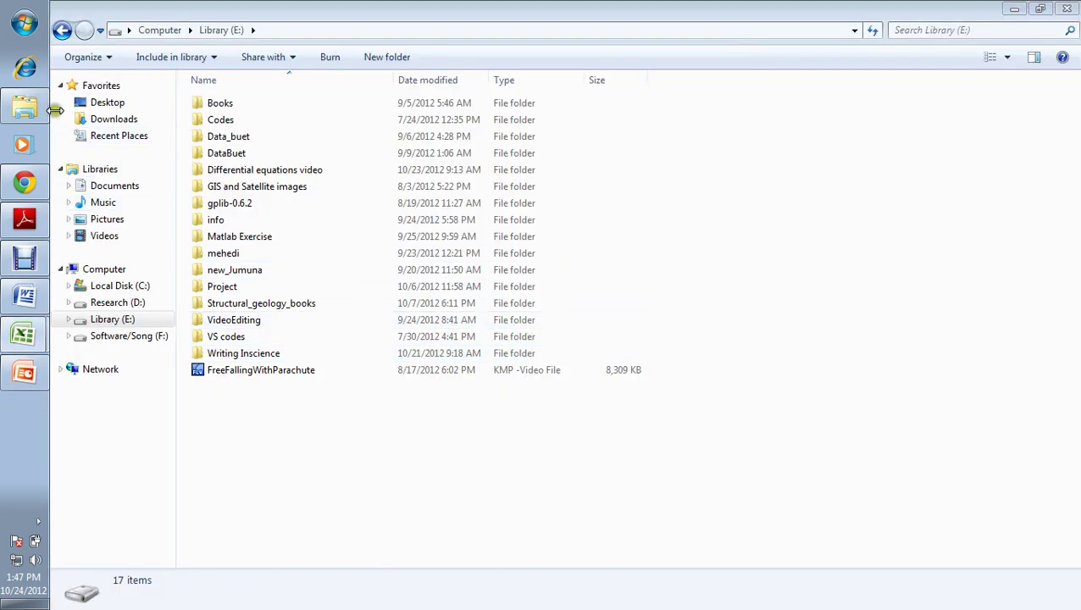
# Start ArcMap again and dismiss its getting-started dialog to work in an untitled blank map.
pyautogui.click(26, 34)
pyautogui.click(53, 308)
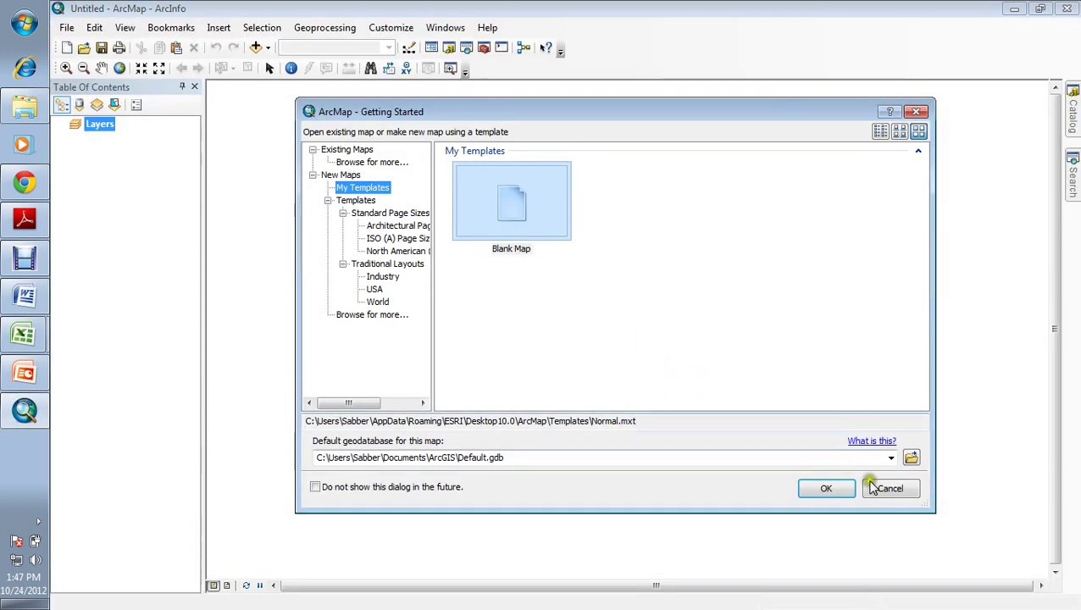
pyautogui.click(881, 420)
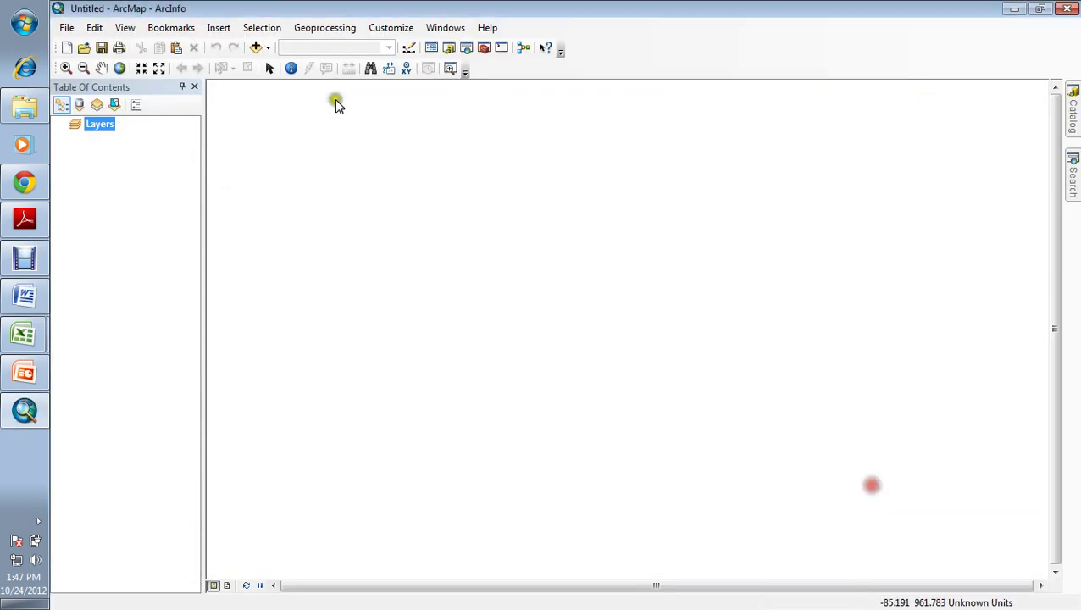
# Add P_EQ.shp to the map from the Projected data folder inside the Desktop's Earthquake folder.
pyautogui.click(255, 48)
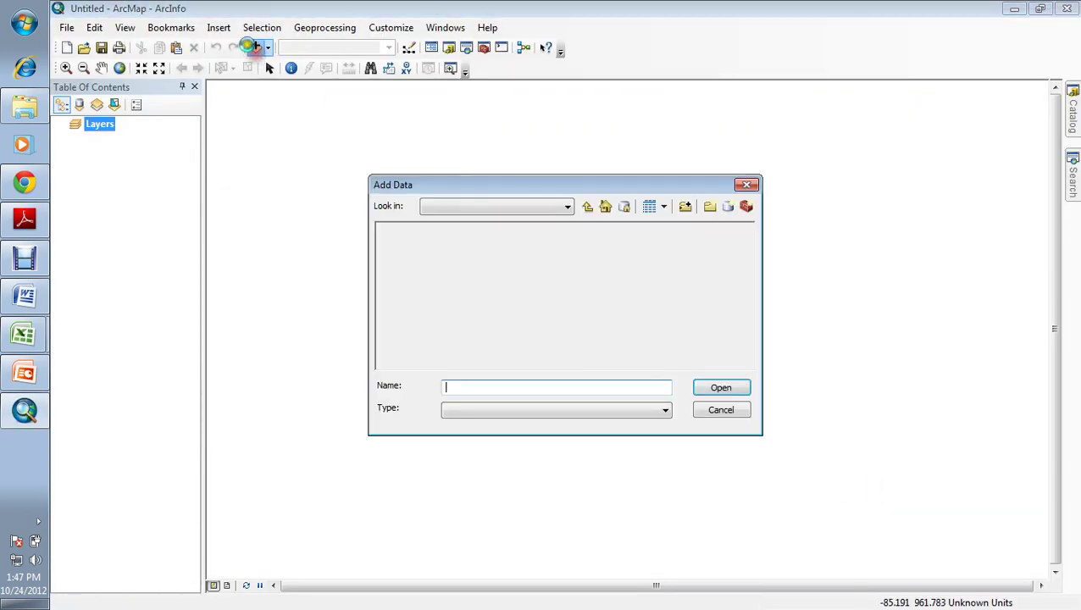
pyautogui.click(584, 207)
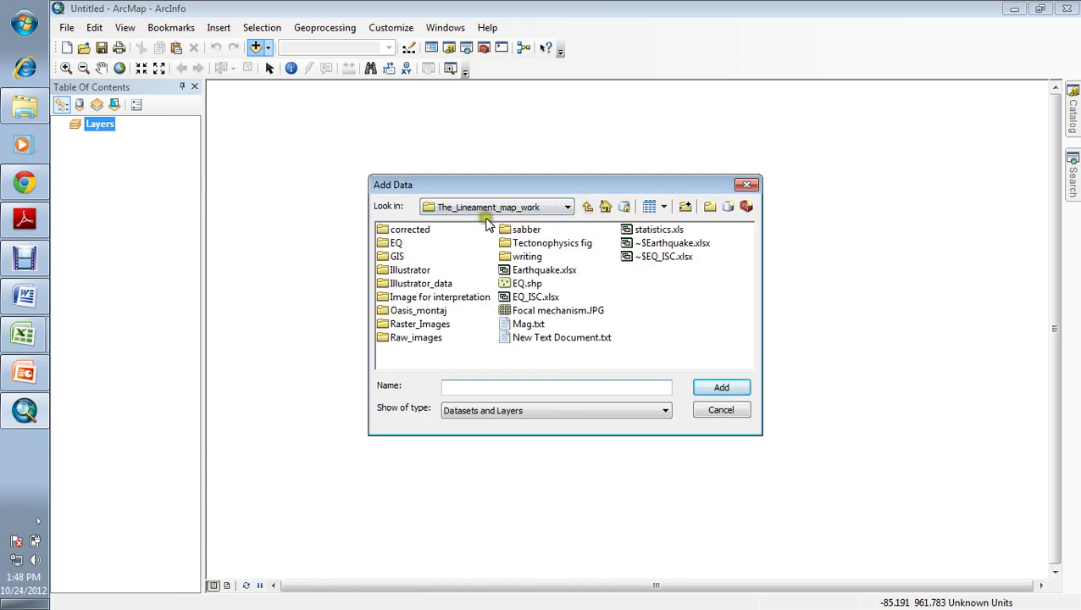
pyautogui.click(546, 208)
pyautogui.click(510, 260)
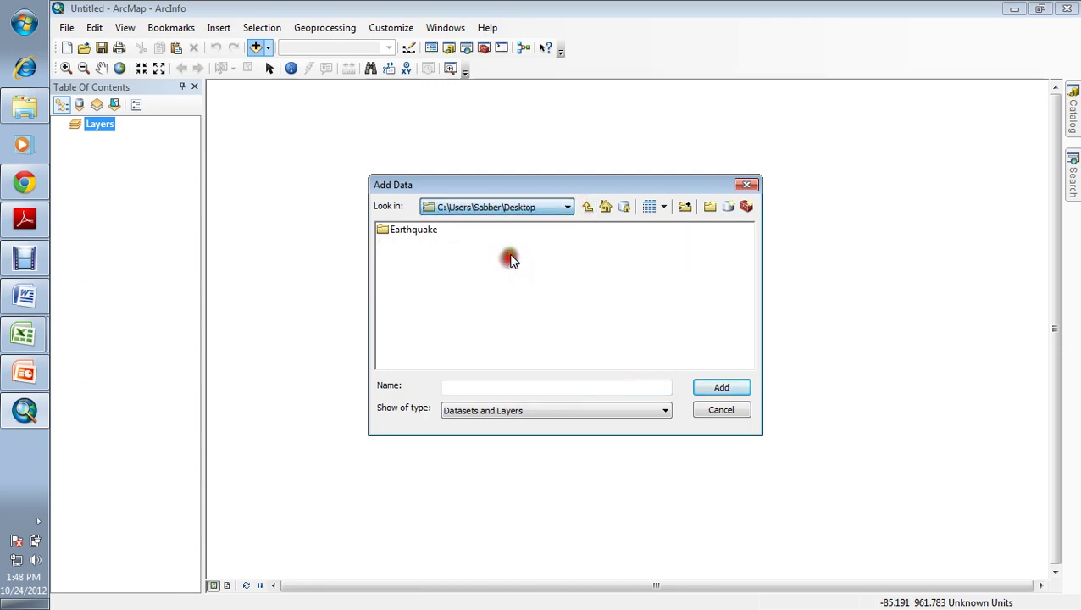
pyautogui.doubleClick(440, 237)
pyautogui.click(424, 235)
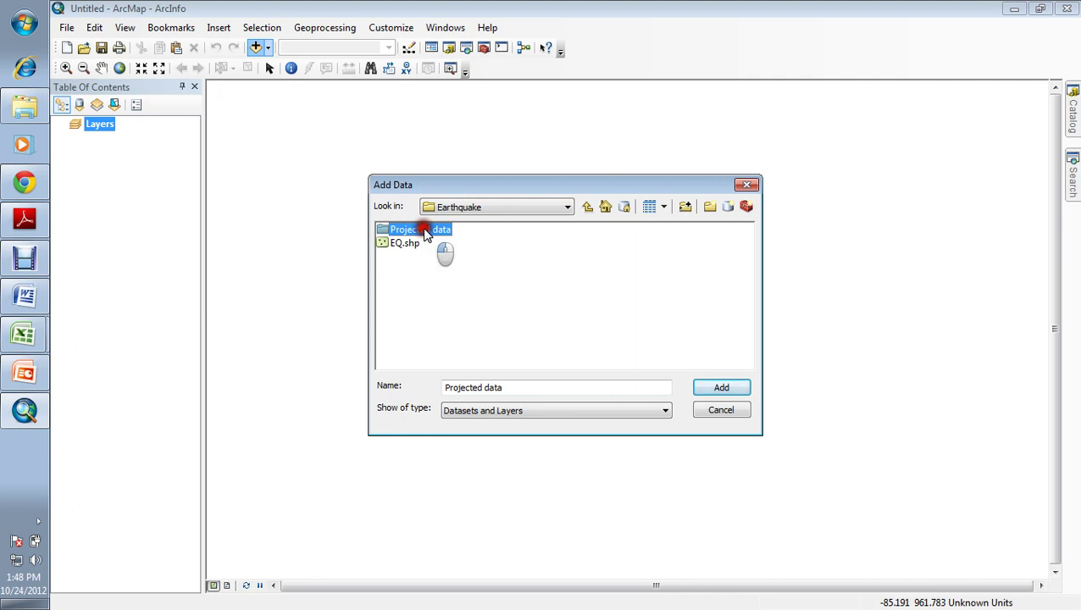
pyautogui.doubleClick(426, 236)
pyautogui.click(415, 238)
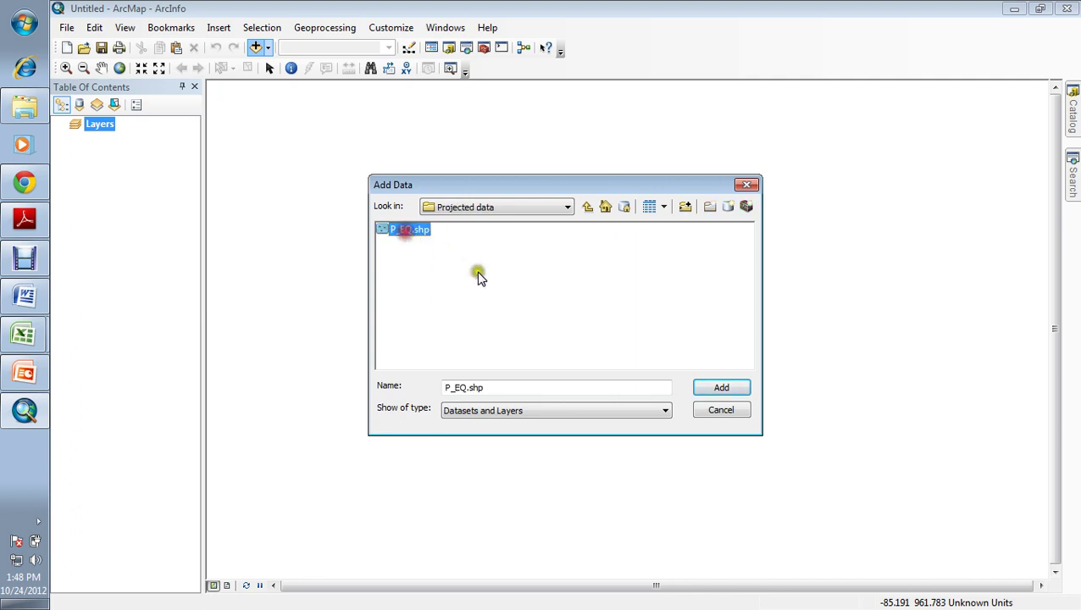
pyautogui.click(714, 389)
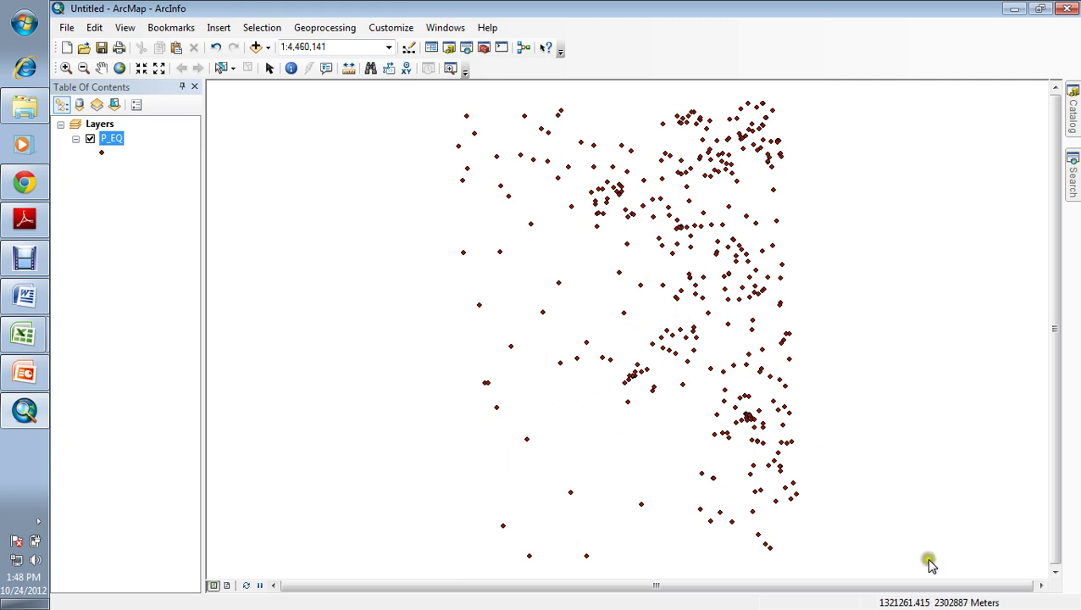
# Inspect the data frame's current coordinate system, including its projection parameters and datum.
pyautogui.click(125, 27)
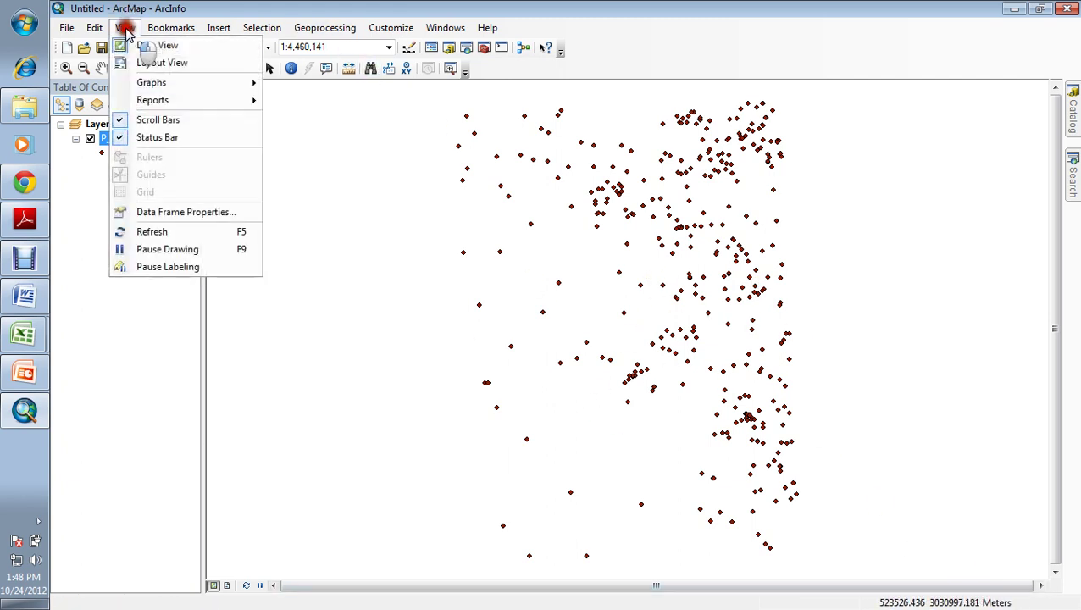
pyautogui.click(185, 214)
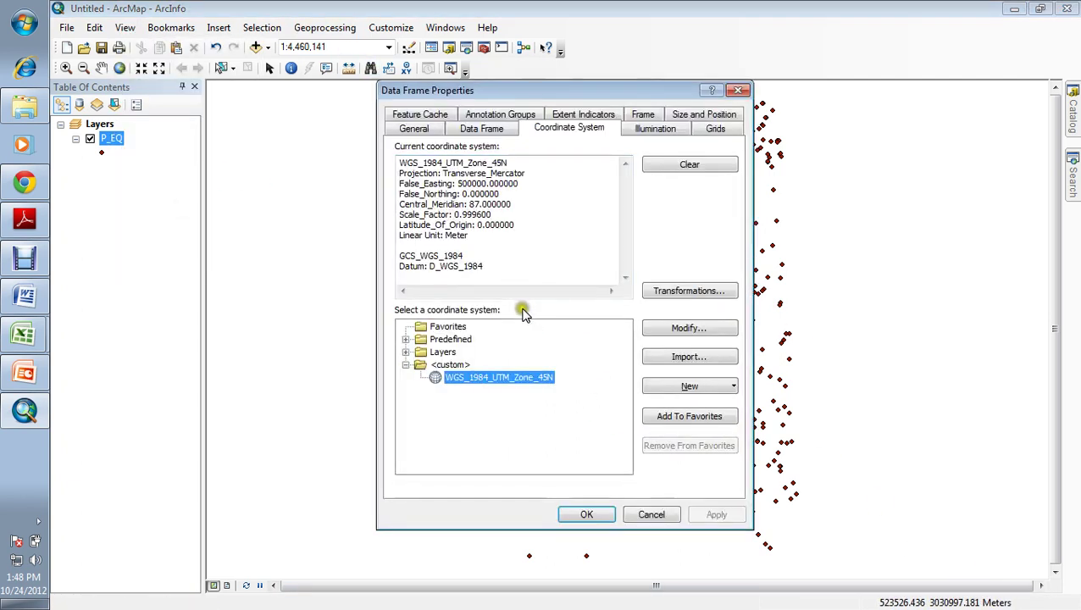
pyautogui.moveTo(407, 258)
pyautogui.mouseDown()
pyautogui.moveTo(532, 276)
pyautogui.moveTo(399, 255)
pyautogui.mouseUp()
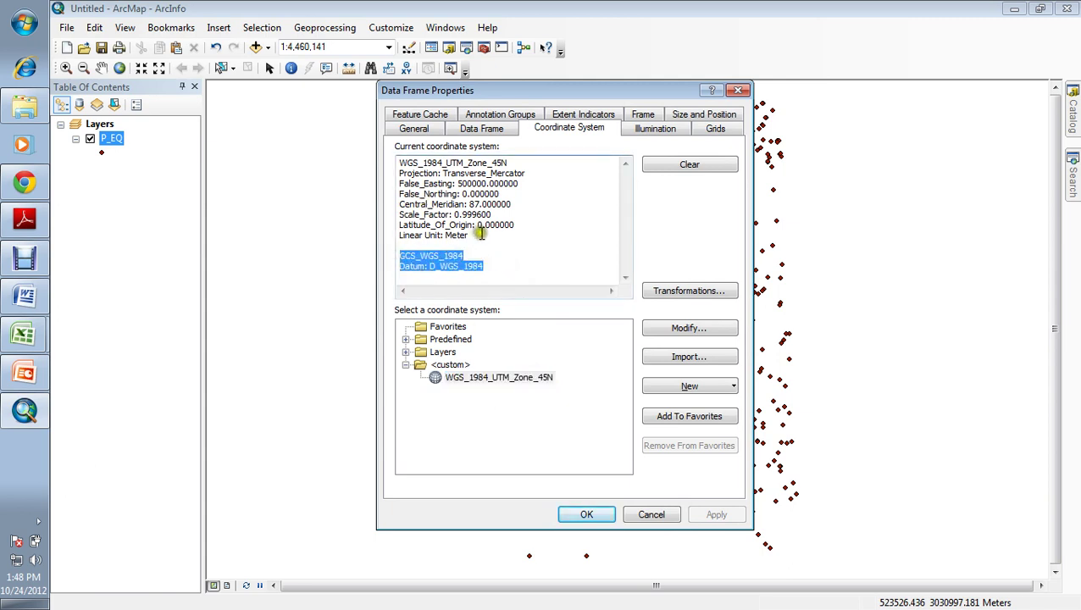
pyautogui.moveTo(474, 235); pyautogui.dragTo(516, 160)
pyautogui.click(511, 160)
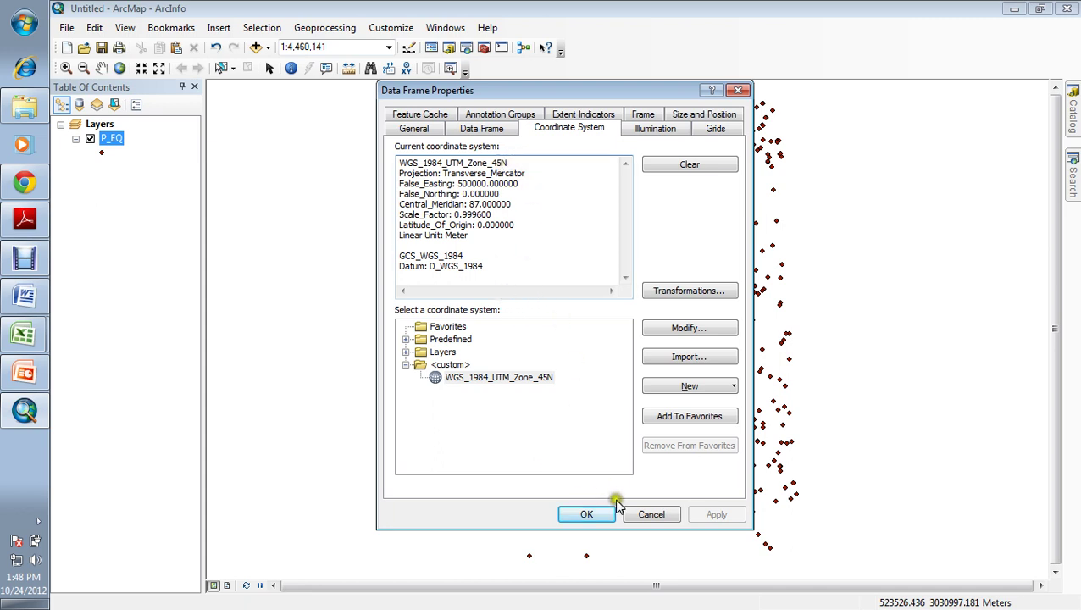
pyautogui.click(590, 511)
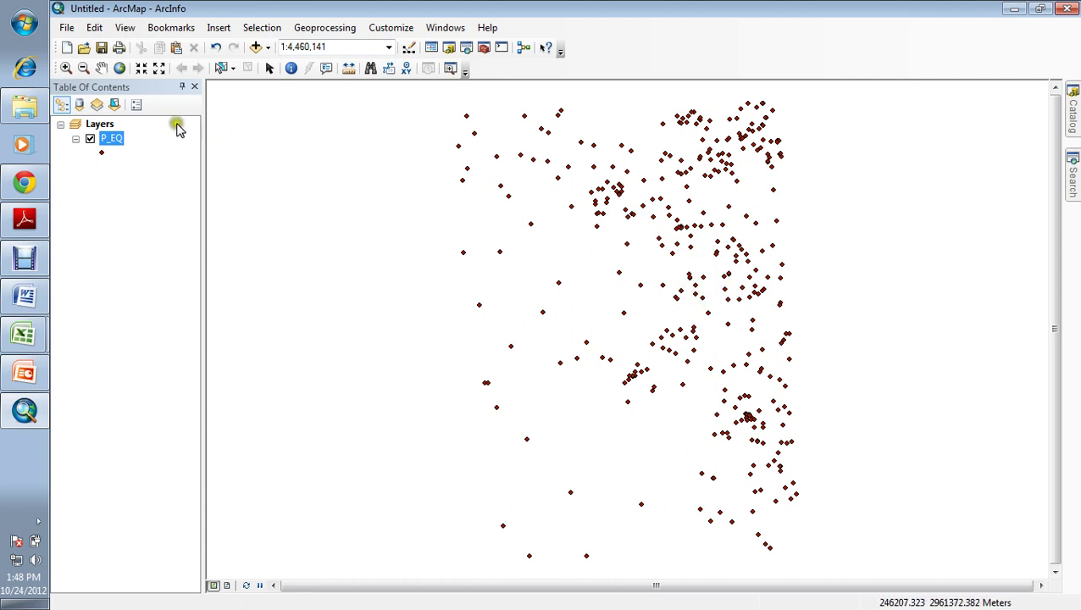
# Open the P_EQ layer's attribute table and enlarge its window, keeping all records shown.
pyautogui.rightClick(123, 142)
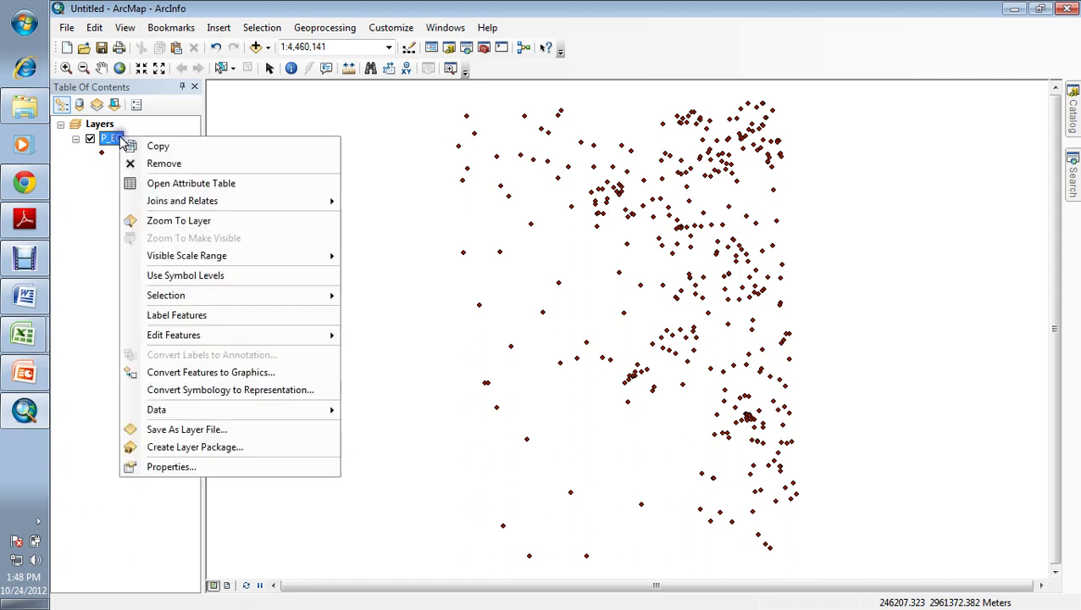
pyautogui.click(108, 187)
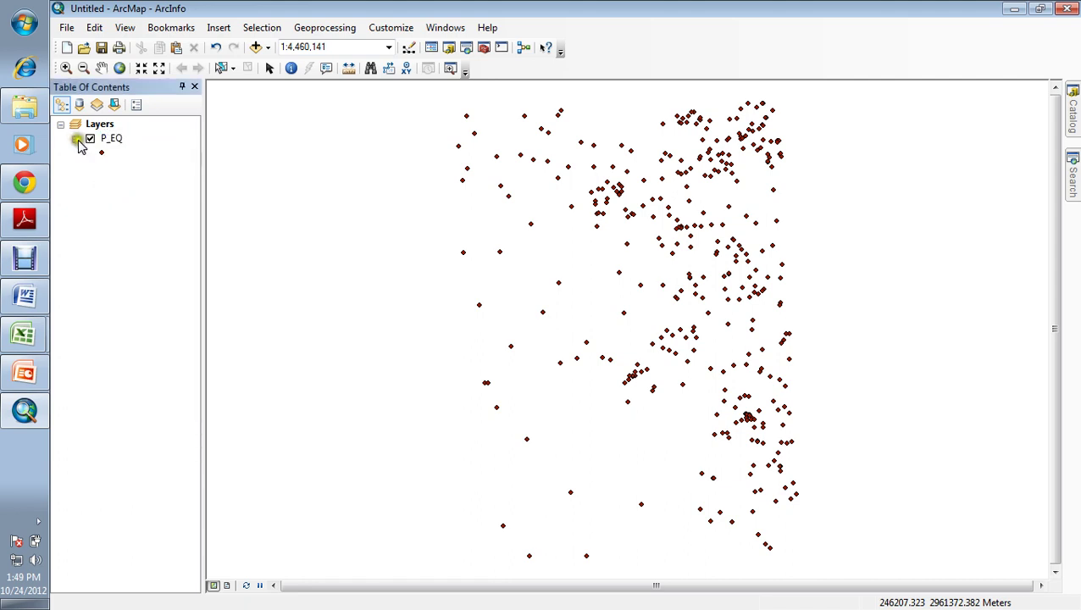
pyautogui.rightClick(107, 143)
pyautogui.click(134, 183)
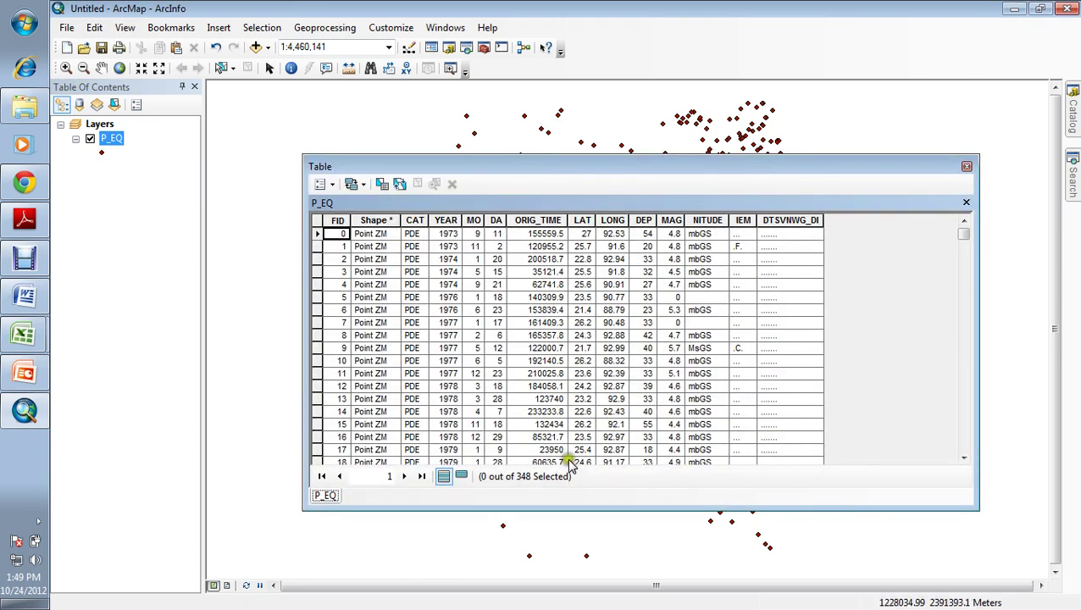
pyautogui.click(381, 184)
pyautogui.click(337, 30)
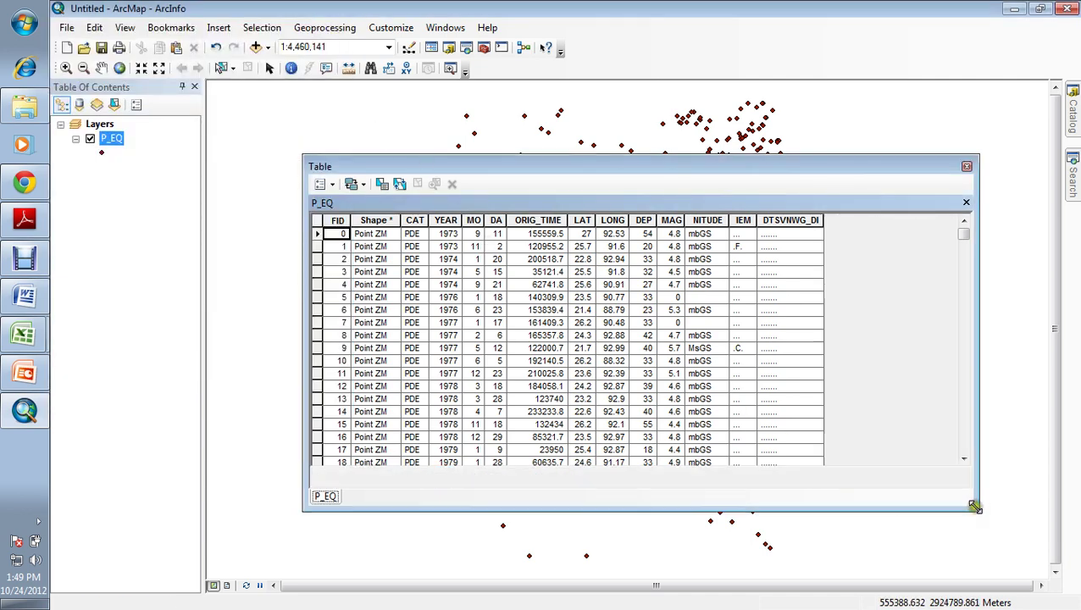
pyautogui.moveTo(972, 503); pyautogui.dragTo(1010, 572)
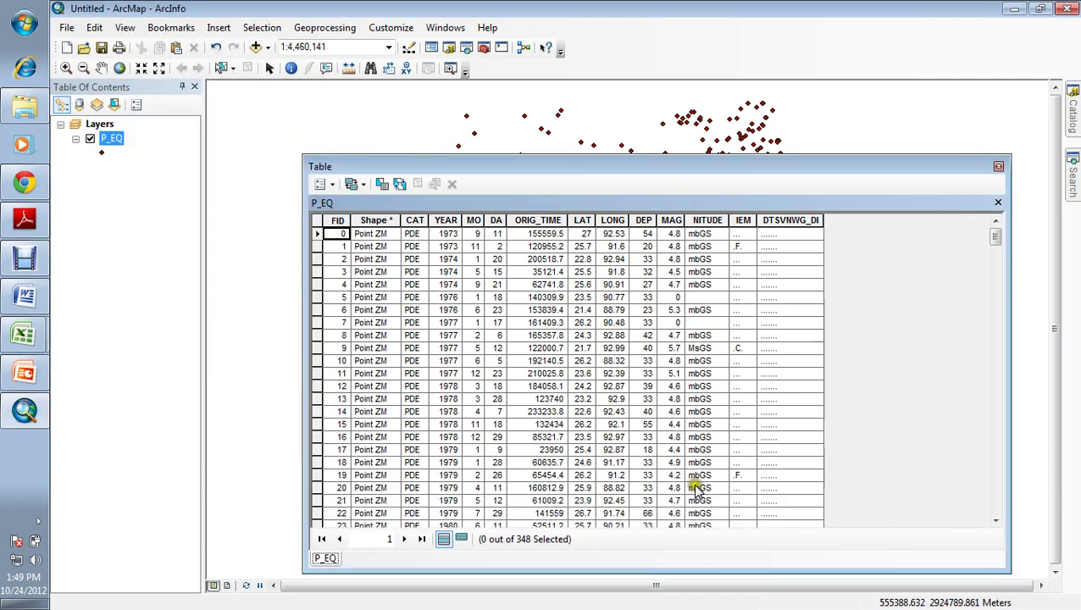
pyautogui.click(462, 539)
pyautogui.click(443, 539)
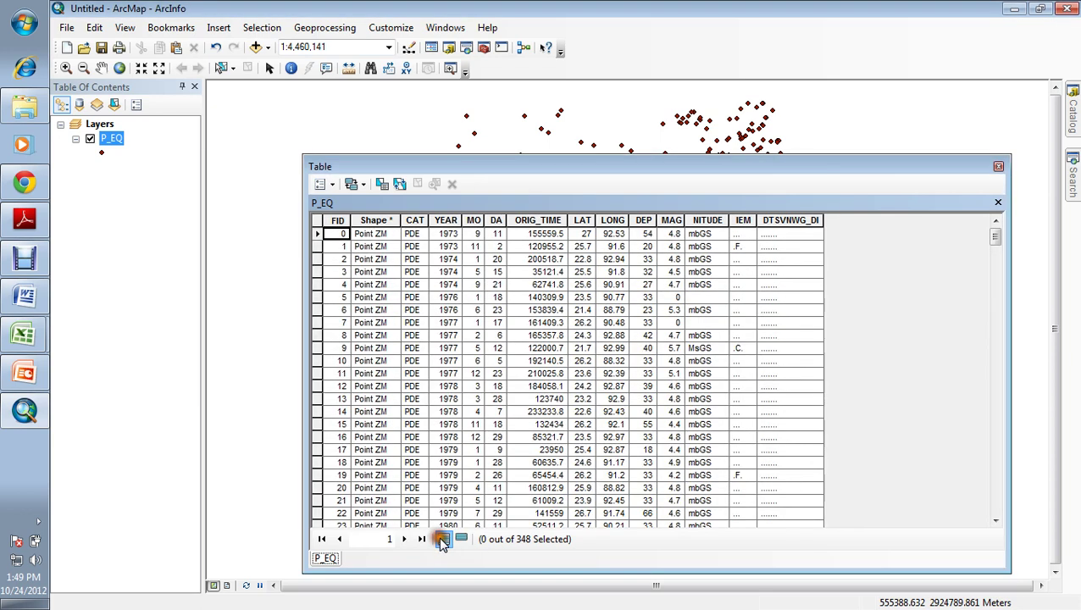
# Select the P_EQ records from FID 0 to 53 in the attribute table and copy them.
pyautogui.moveTo(319, 240); pyautogui.dragTo(314, 481)
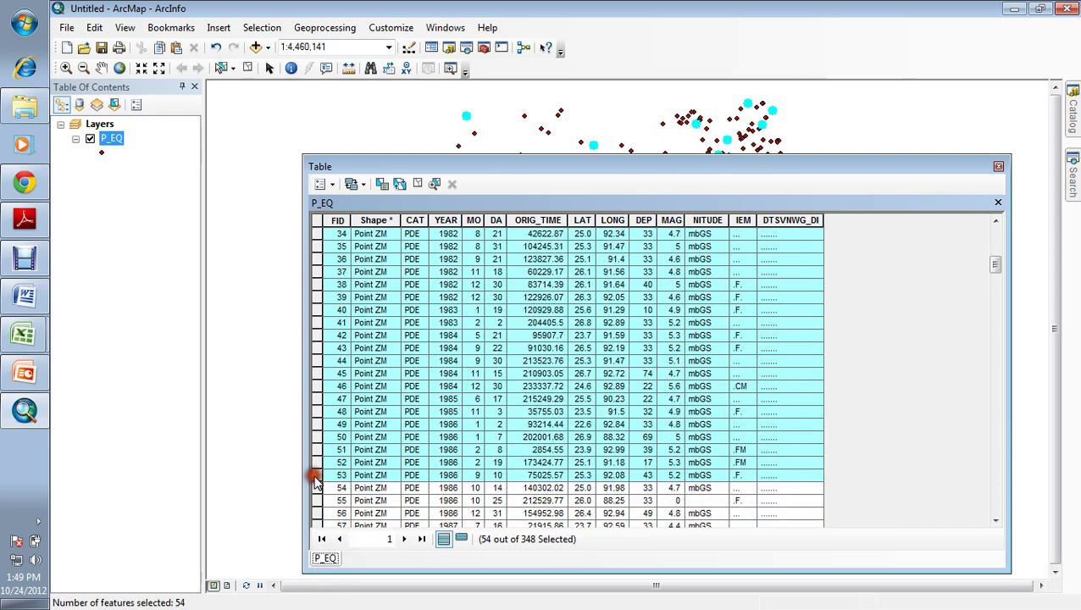
pyautogui.rightClick(313, 477)
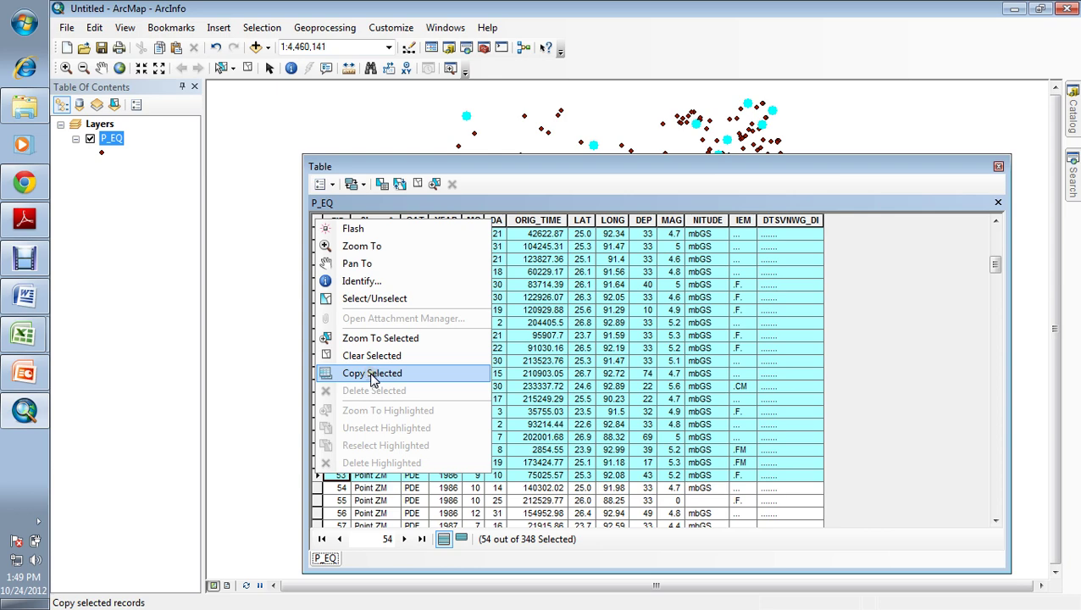
pyautogui.click(370, 375)
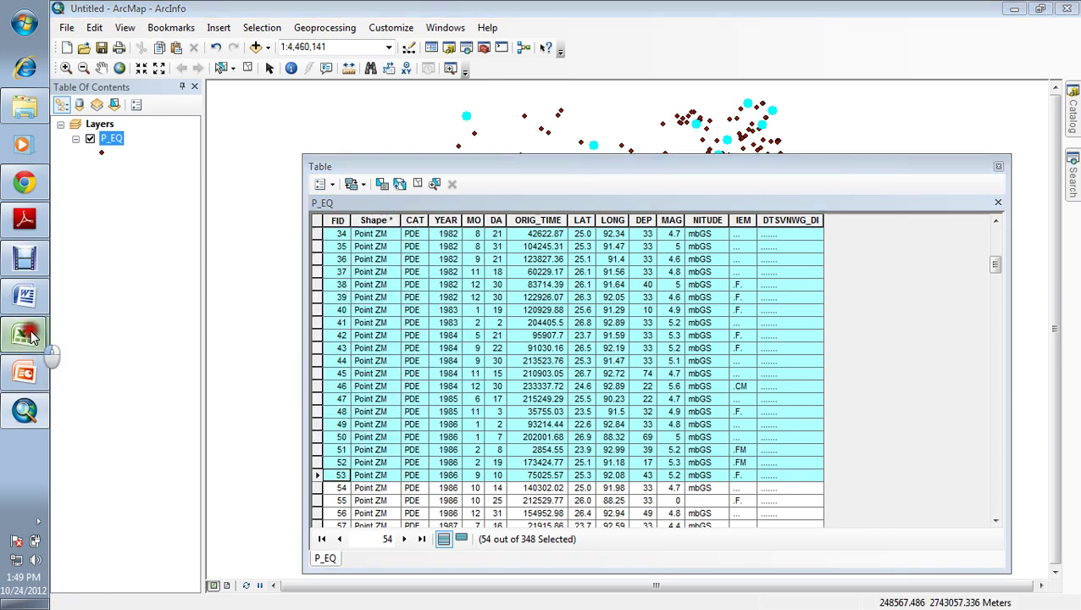
# Switch to the Earthquake workbook in Excel, paste the copied records into Sheet3 at A1, and widen the ORIG_TIME and LAT columns.
pyautogui.click(89, 323)
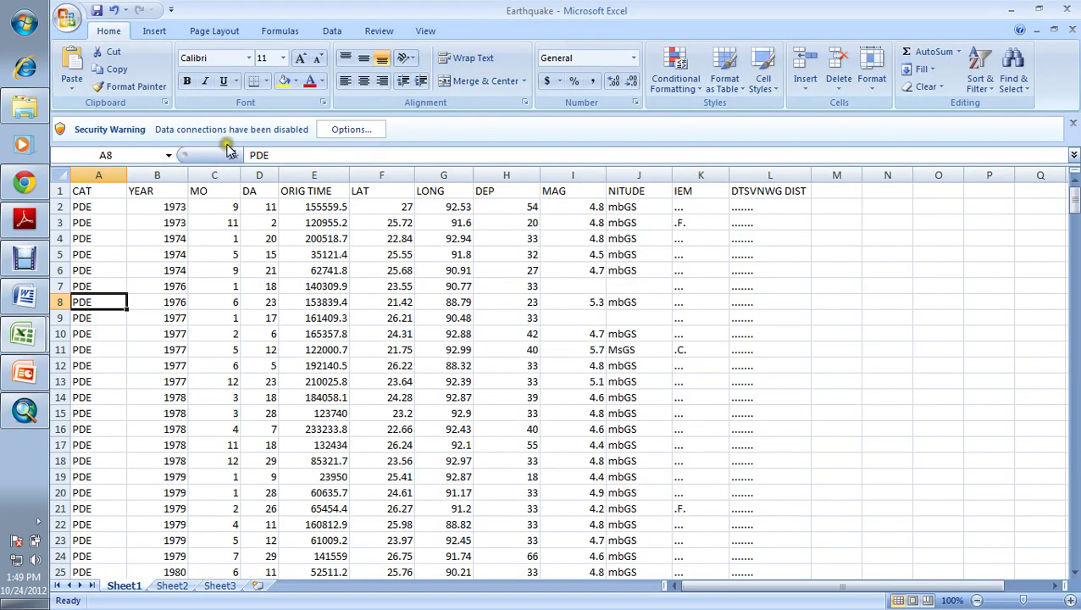
pyautogui.click(220, 589)
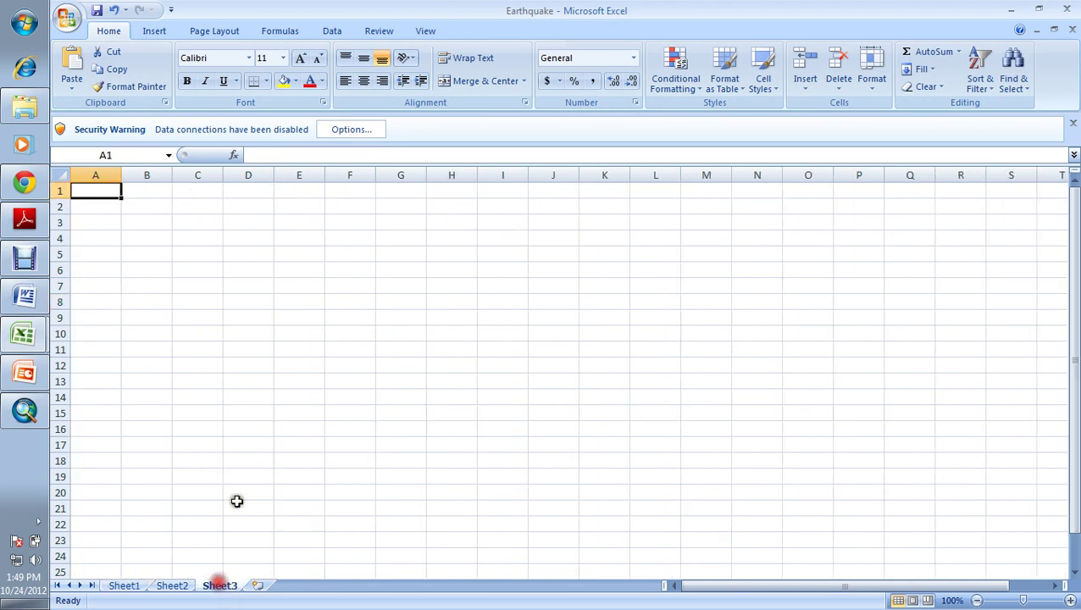
pyautogui.rightClick(102, 192)
pyautogui.click(140, 236)
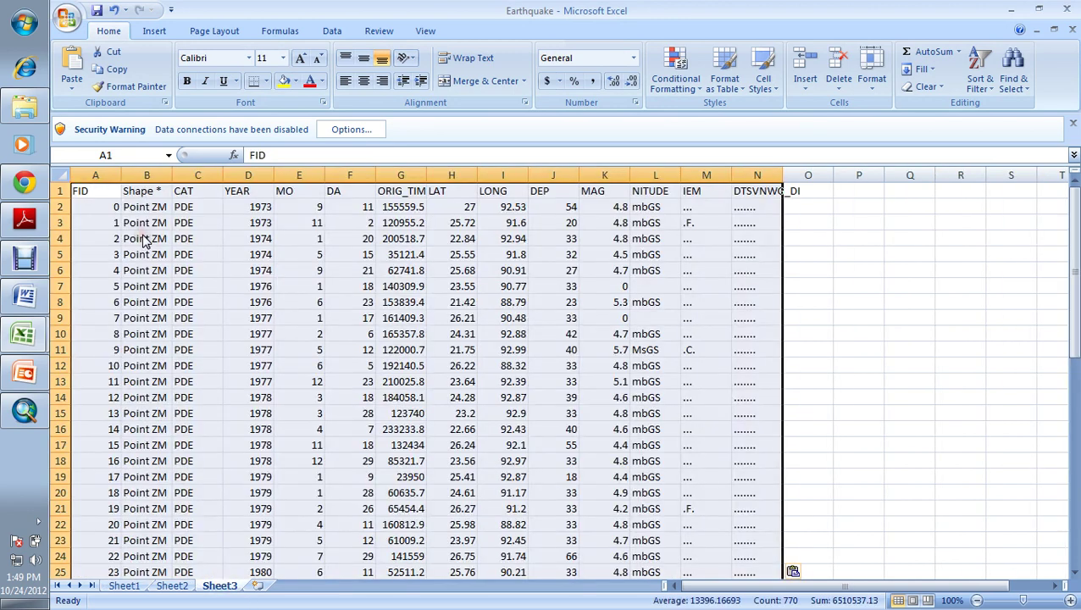
pyautogui.click(399, 270)
pyautogui.click(843, 321)
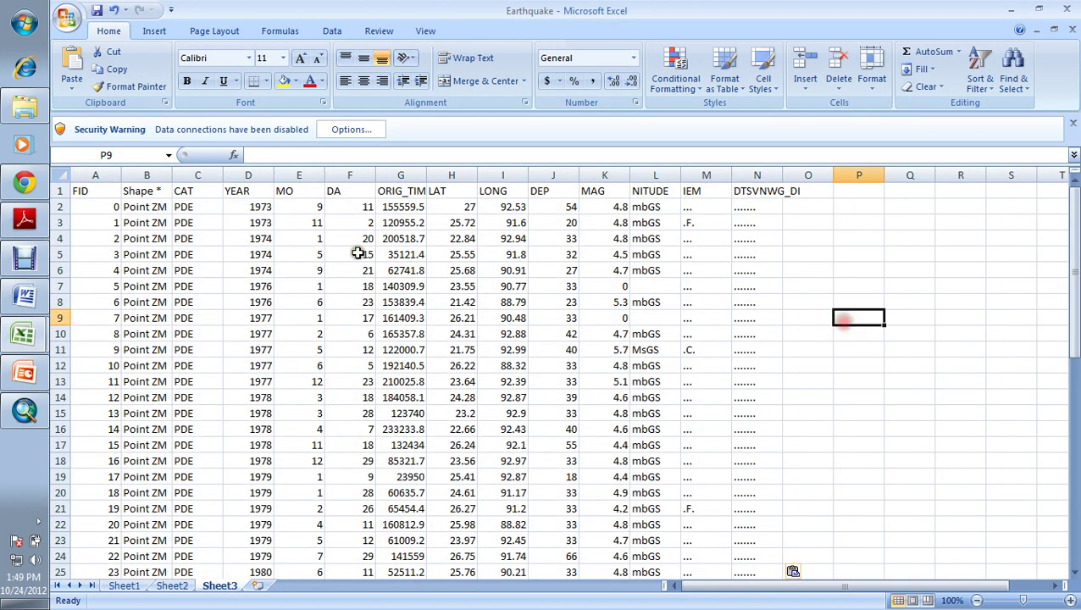
pyautogui.moveTo(426, 174); pyautogui.dragTo(521, 174)
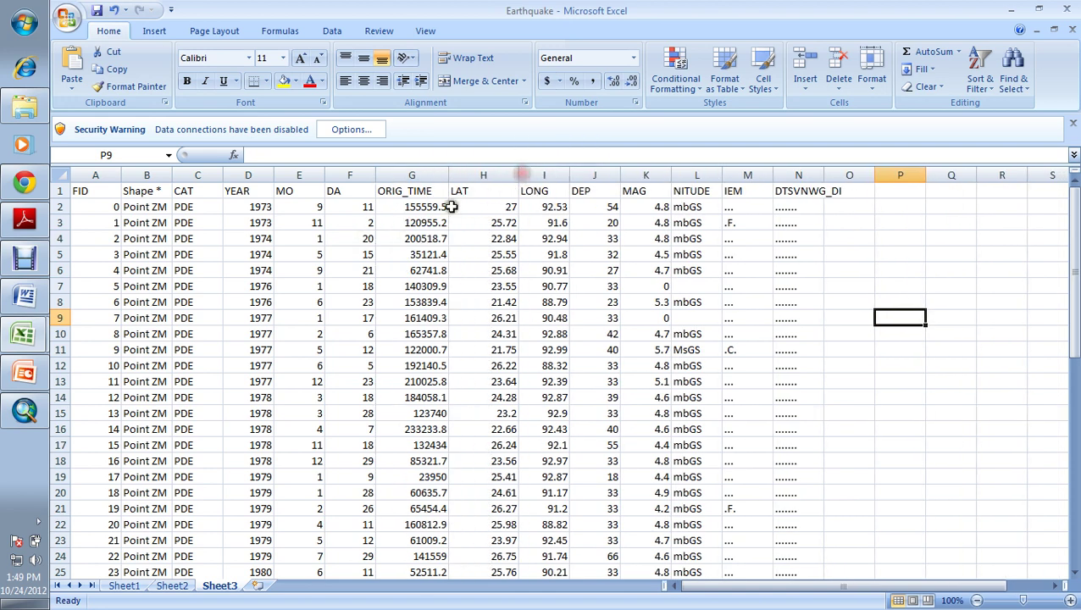
# Return to ArcMap, clear the record selection, and close the P_EQ attribute table.
pyautogui.click(30, 333)
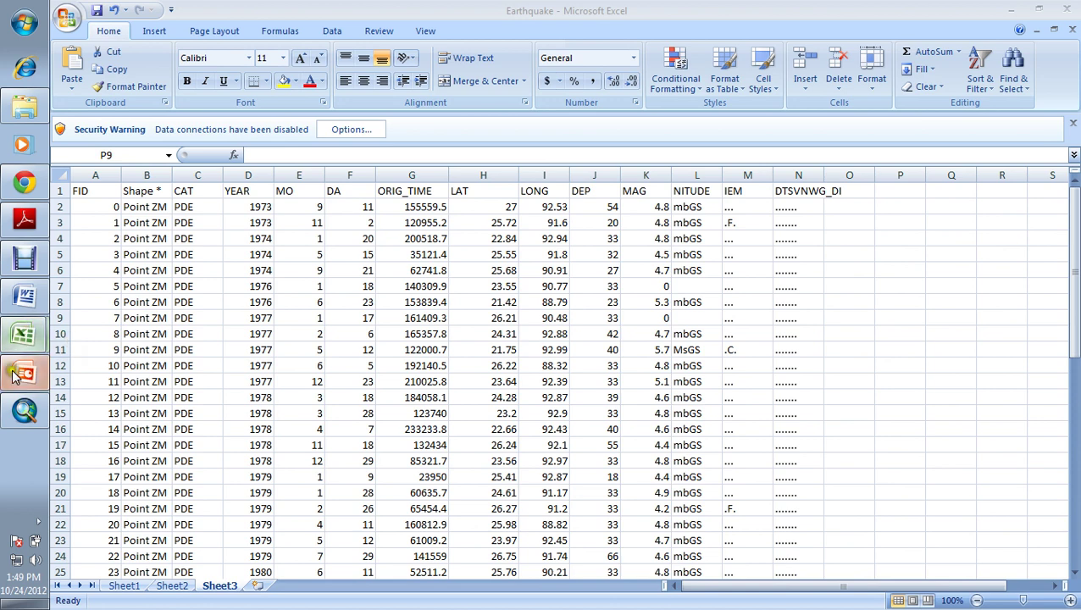
pyautogui.click(25, 408)
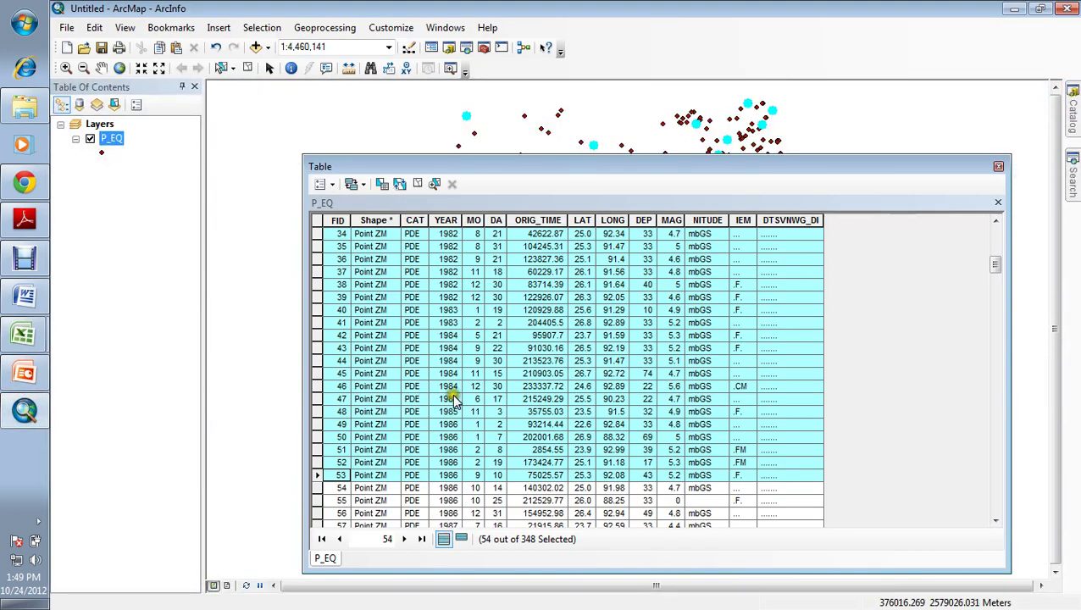
pyautogui.click(417, 184)
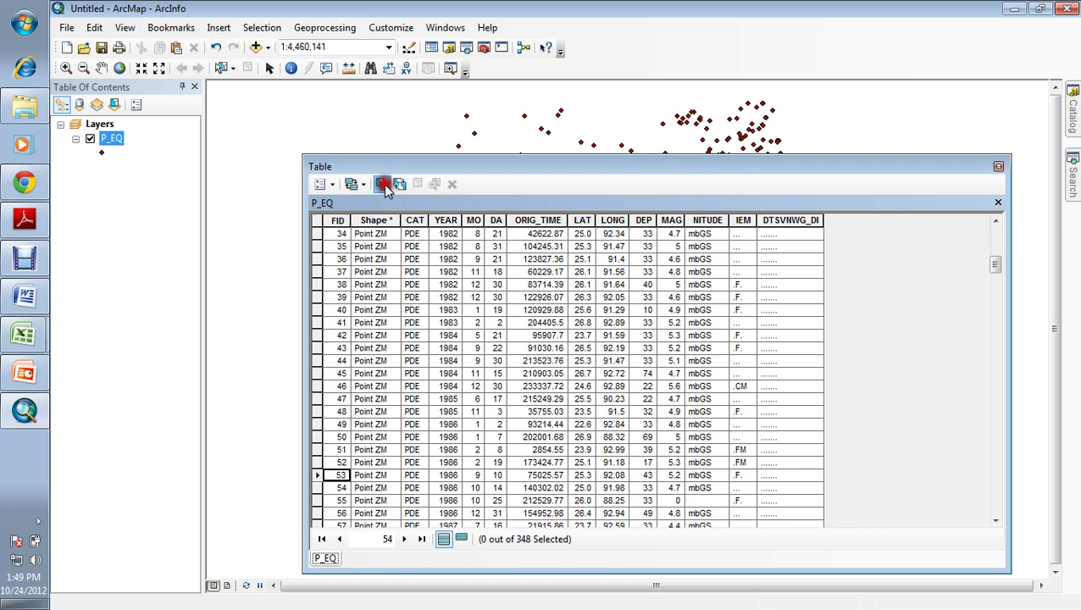
pyautogui.click(383, 184)
pyautogui.click(337, 28)
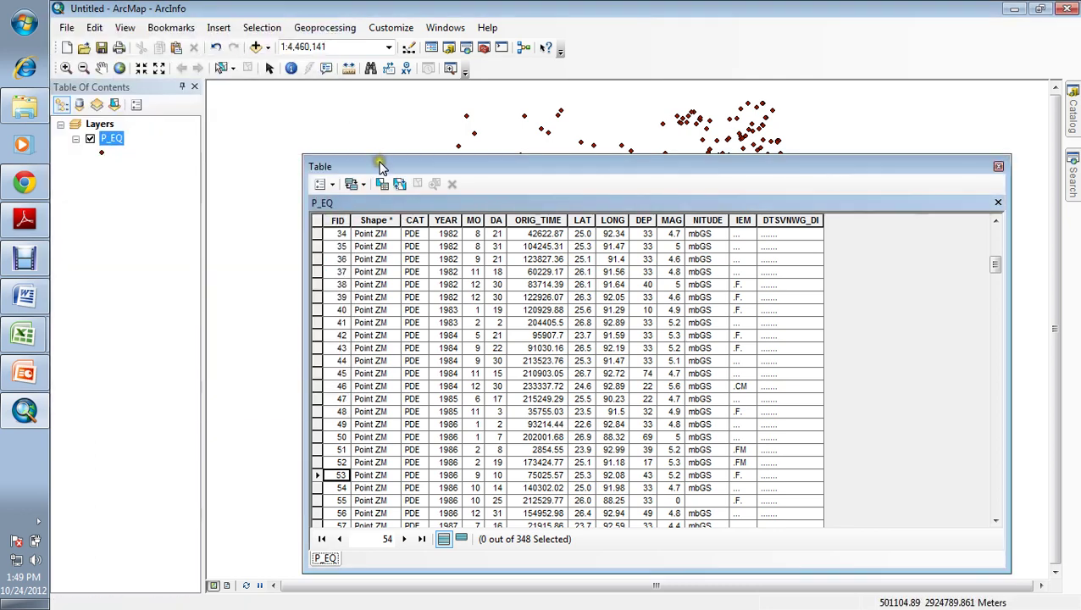
pyautogui.moveTo(381, 167); pyautogui.dragTo(1025, 247)
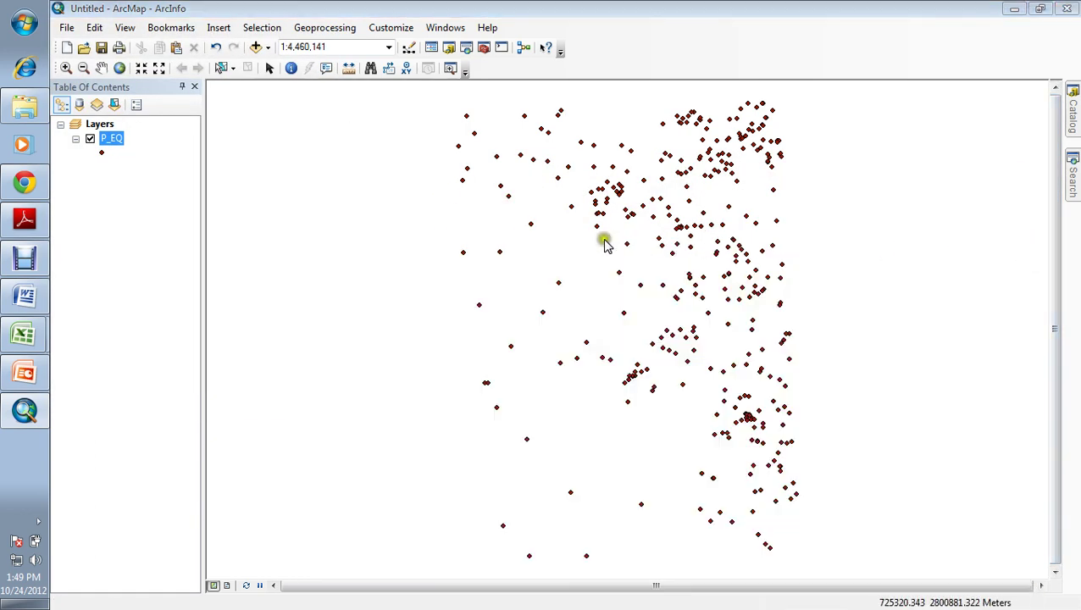
# Select all earthquake points on the map with a rectangle, reopen the P_EQ attribute table, and move its window up fully into view.
pyautogui.click(221, 68)
pyautogui.moveTo(402, 98); pyautogui.dragTo(847, 573)
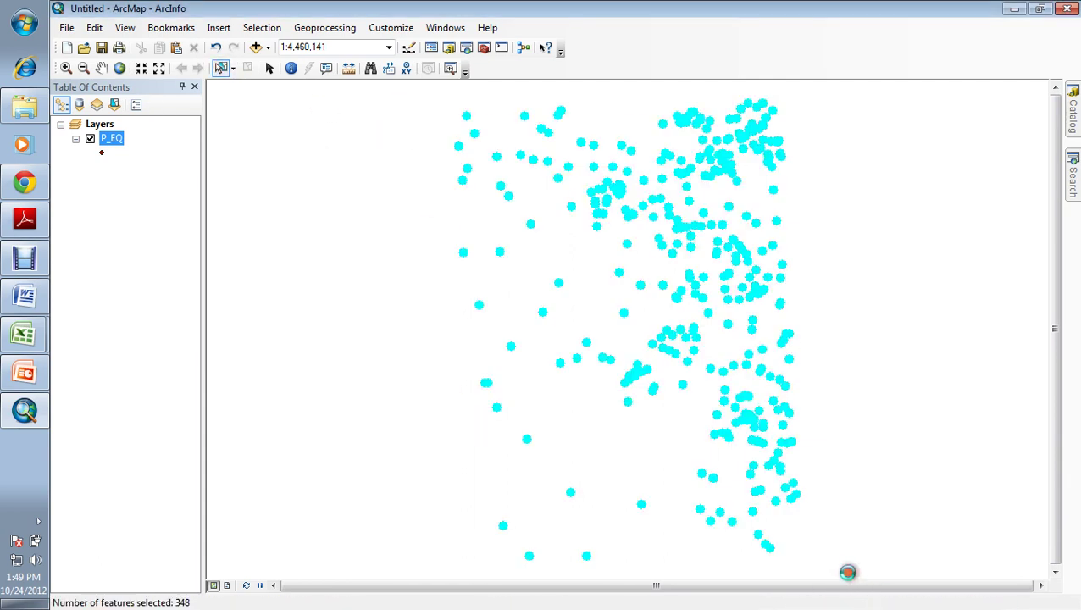
pyautogui.rightClick(114, 142)
pyautogui.click(161, 180)
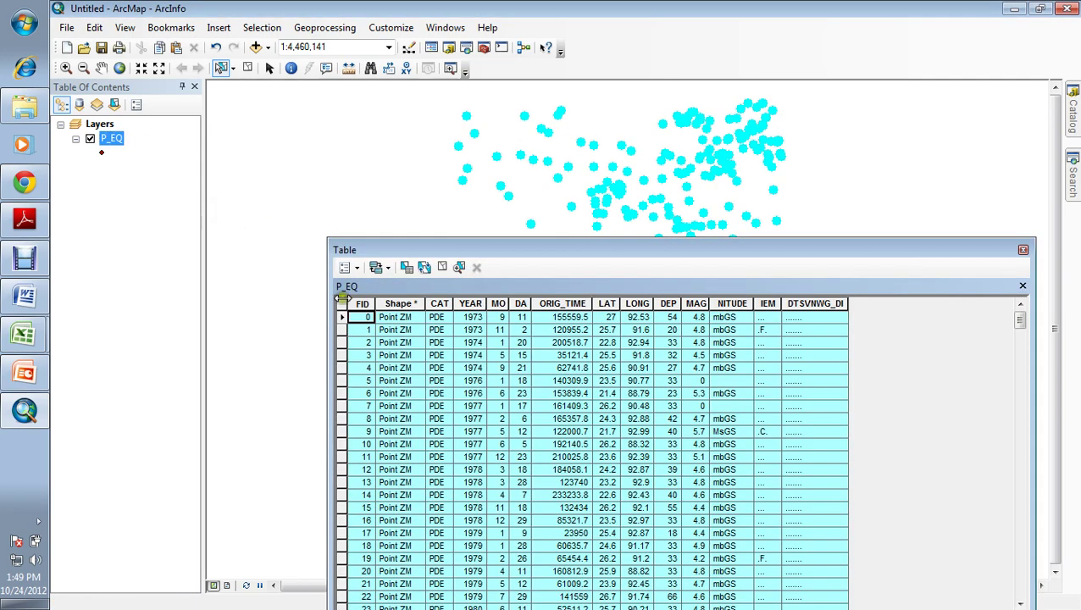
pyautogui.moveTo(449, 250); pyautogui.dragTo(393, 94)
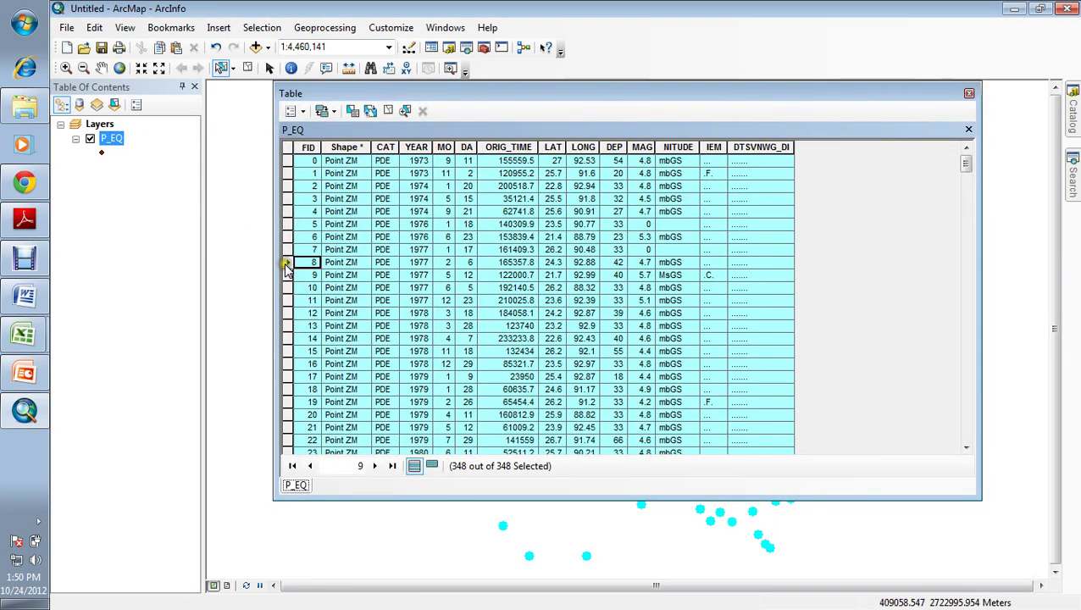
# Copy all selected P_EQ records and paste them over the existing data in Excel's Earthquake workbook, starting at cell A1 of Sheet3.
pyautogui.rightClick(288, 266)
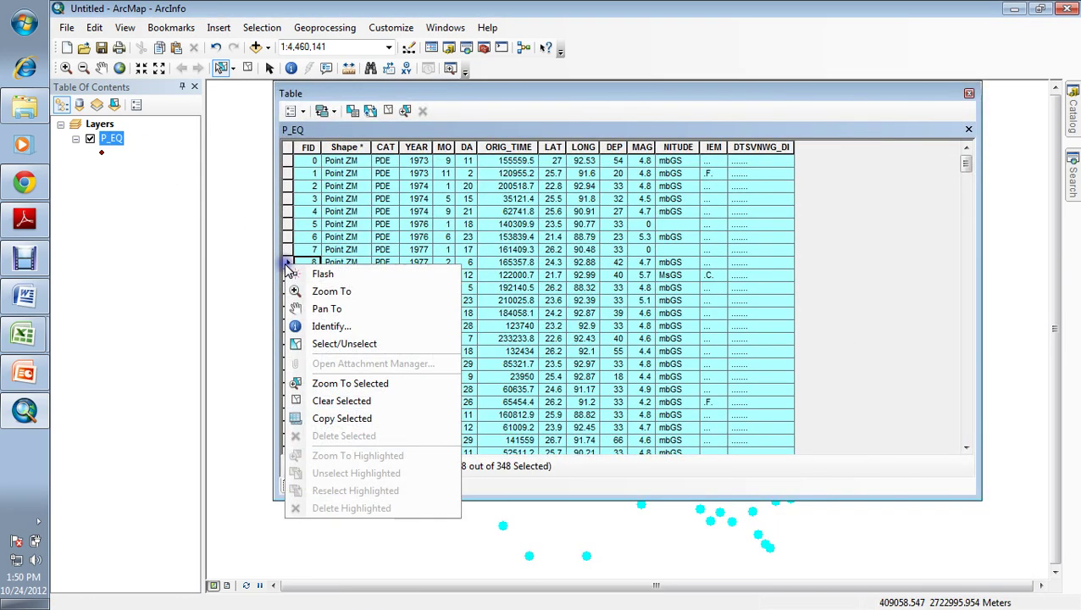
pyautogui.click(367, 420)
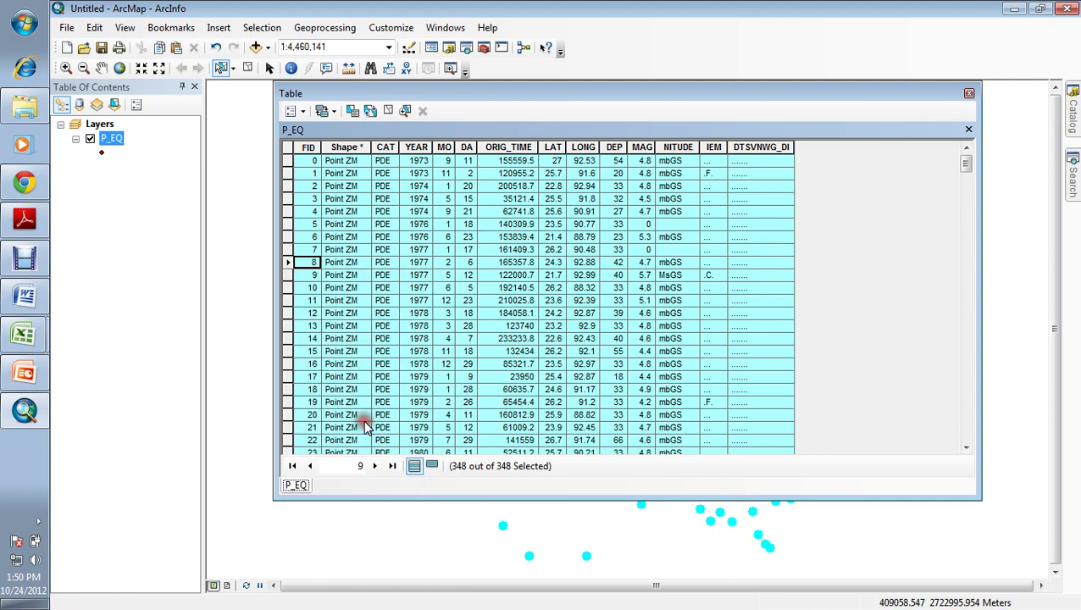
pyautogui.click(45, 352)
pyautogui.click(104, 191)
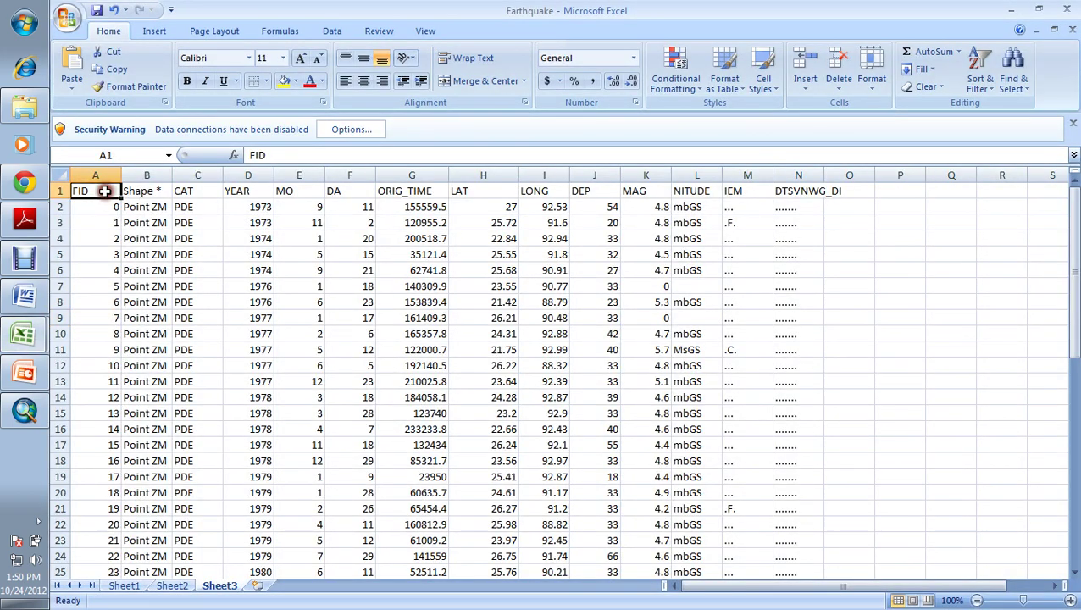
pyautogui.rightClick(104, 191)
pyautogui.click(145, 236)
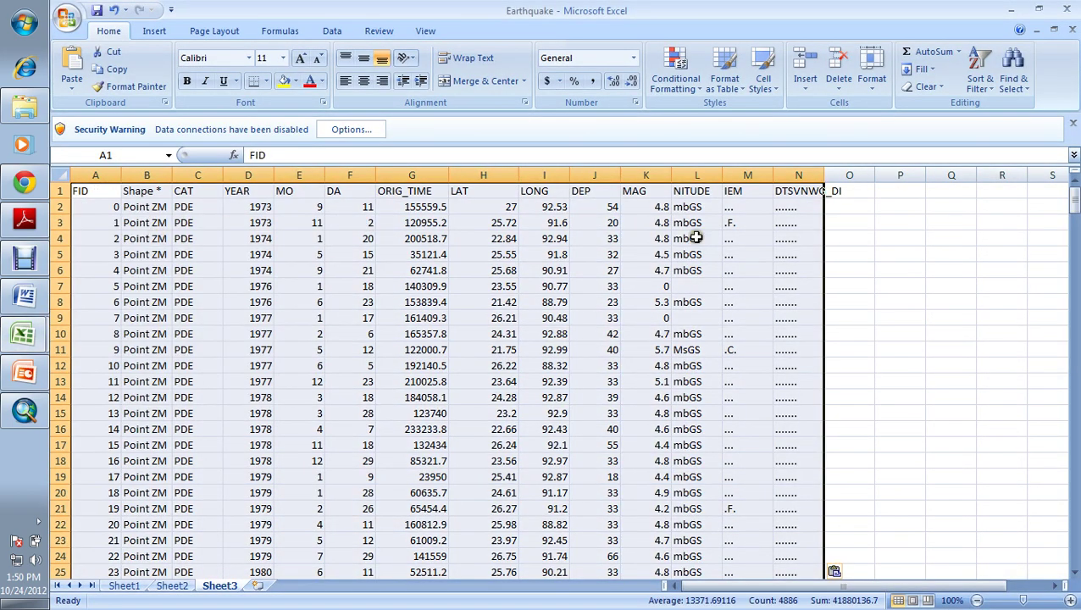
pyautogui.scroll(-20, 853, 246)
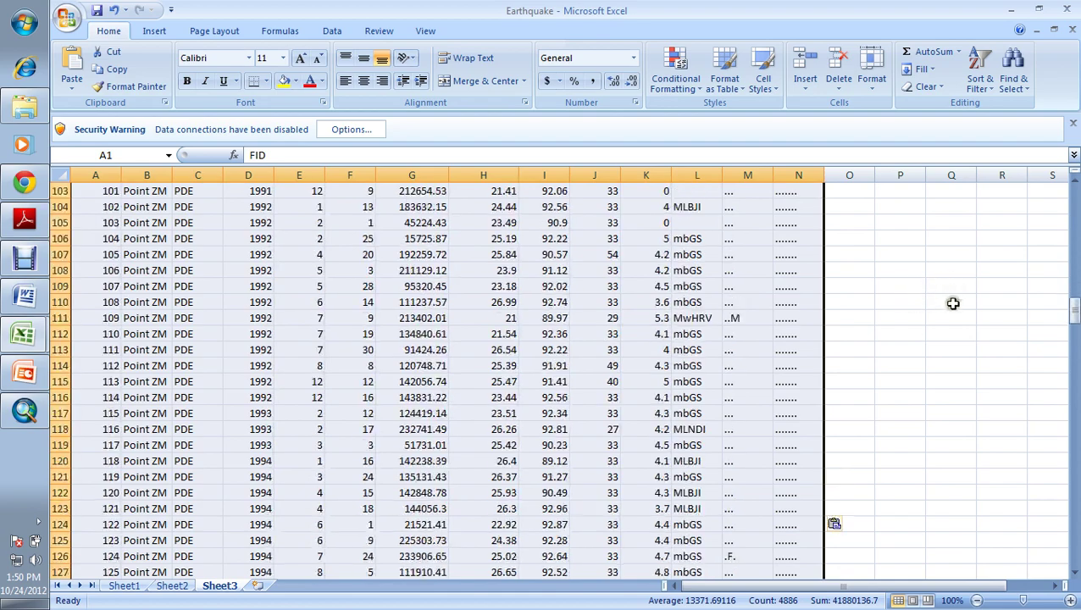
pyautogui.scroll(20, 940, 334)
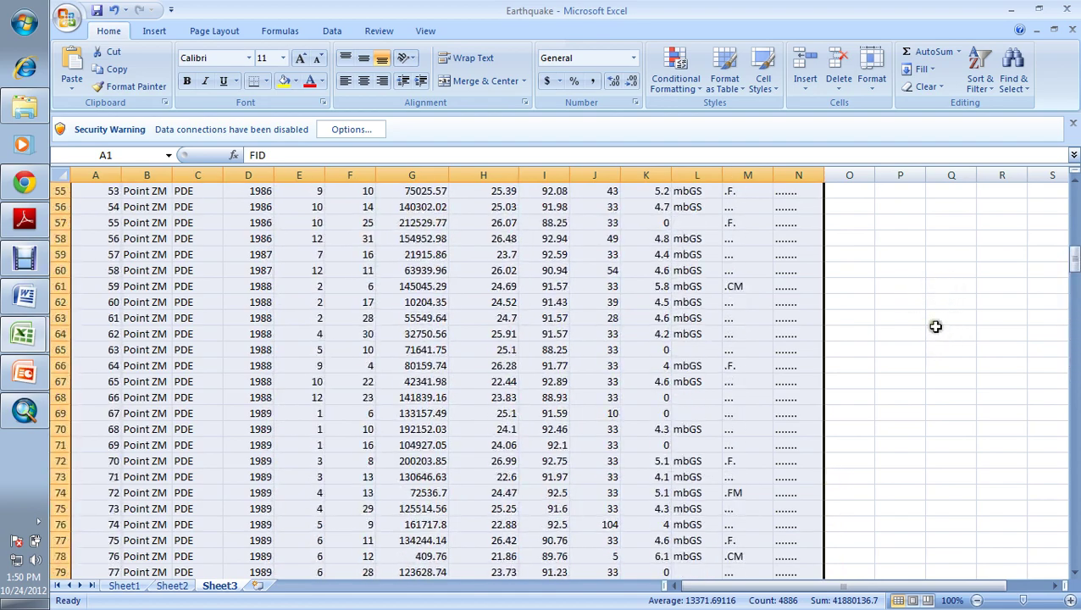
# Return to ArcMap and clear the selection of all records in the P_EQ attribute table.
pyautogui.click(1019, 11)
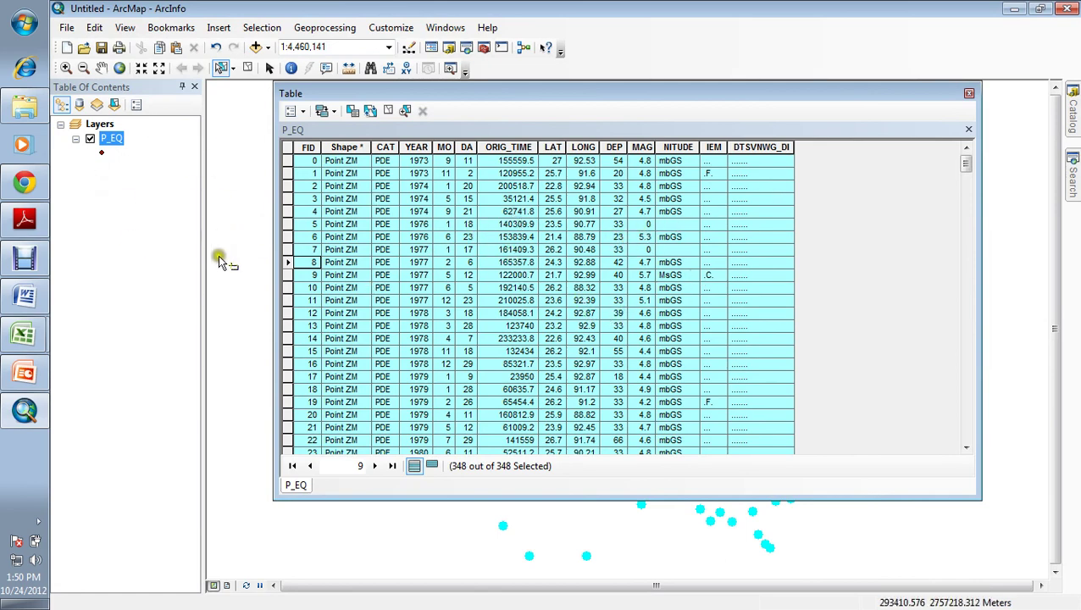
pyautogui.click(383, 263)
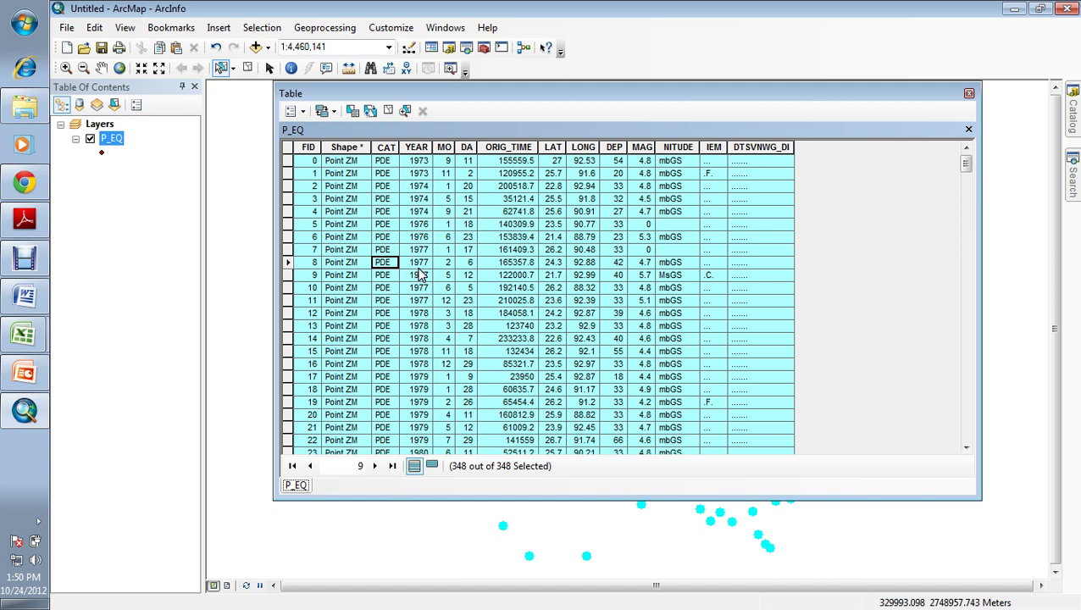
pyautogui.click(388, 110)
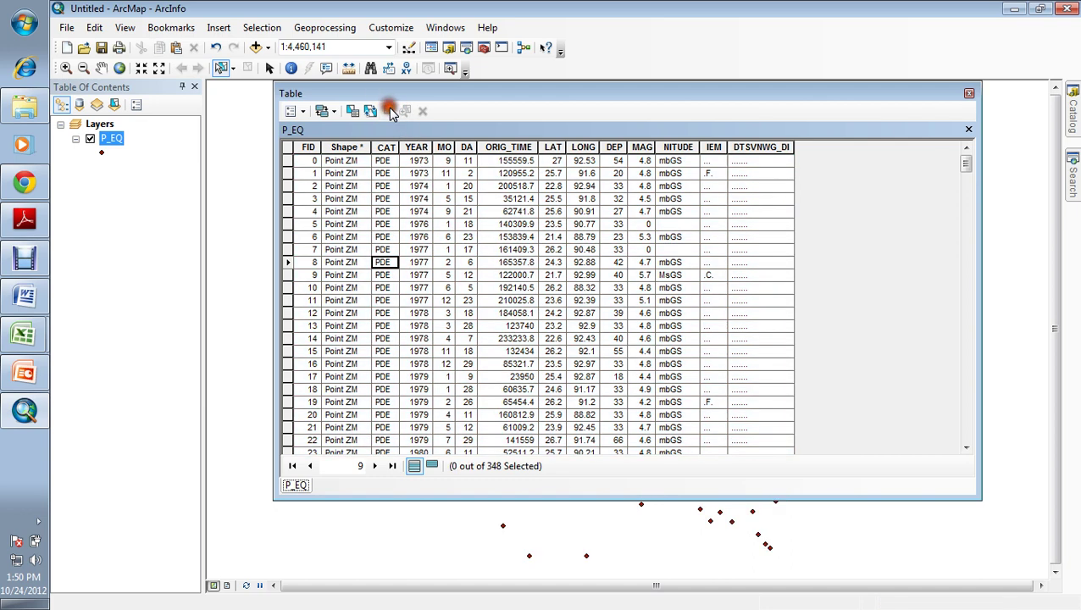
pyautogui.scroll(-5, 603, 313)
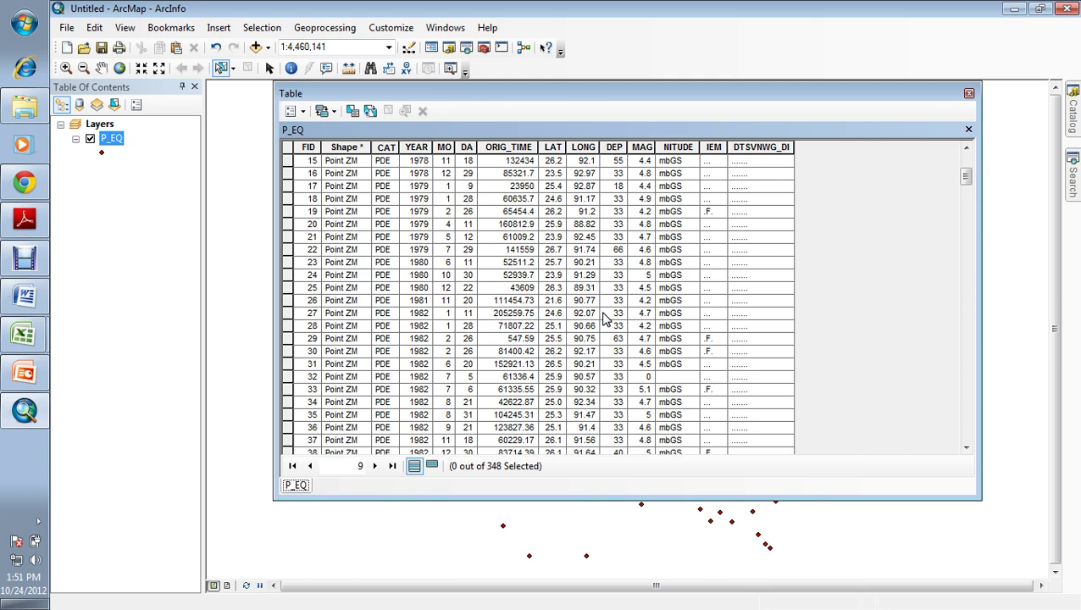
pyautogui.click(27, 259)
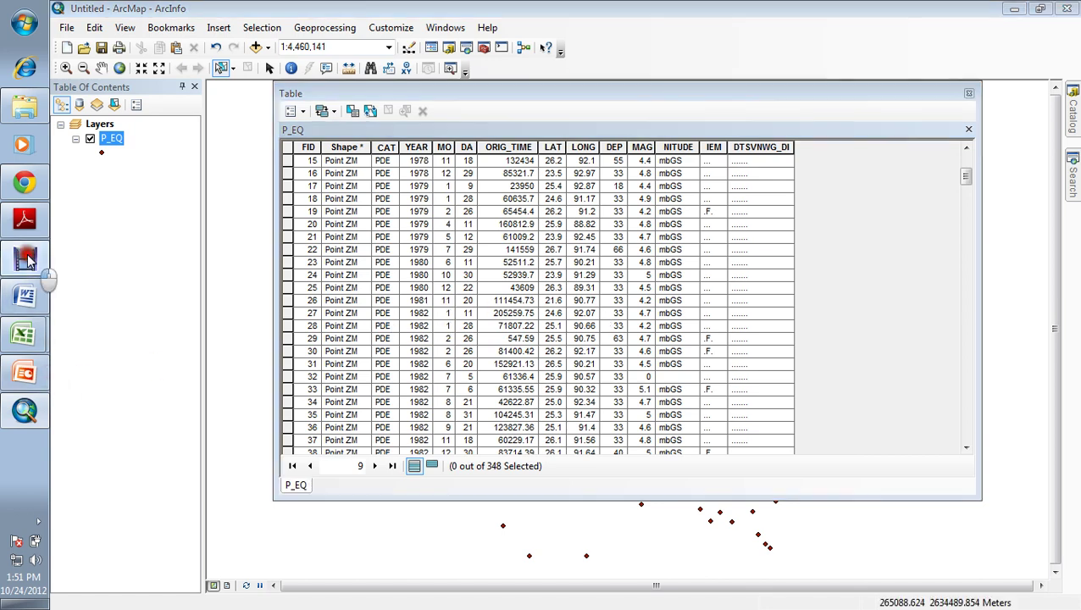